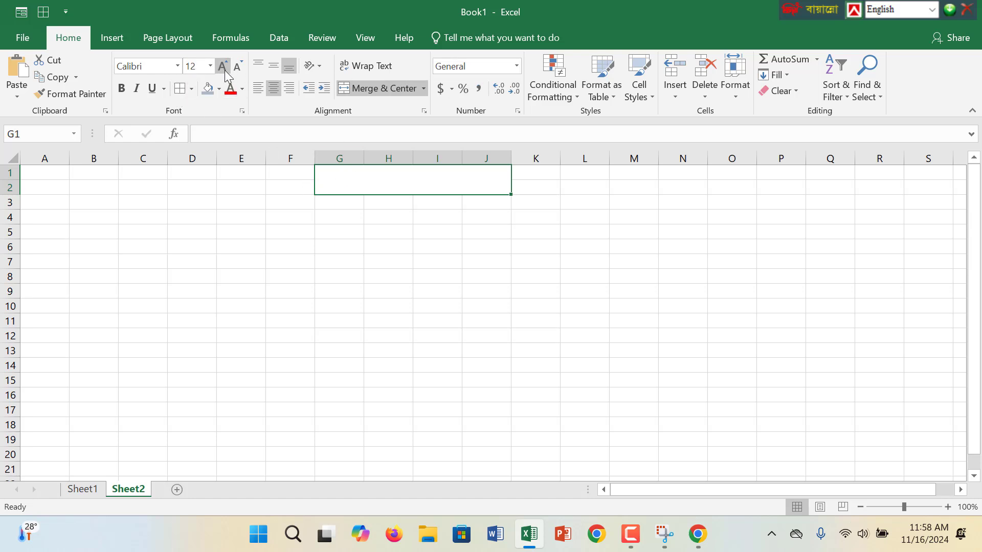
Enter the title "Gross Profit" in the merged block G1:J2
click(380, 241)
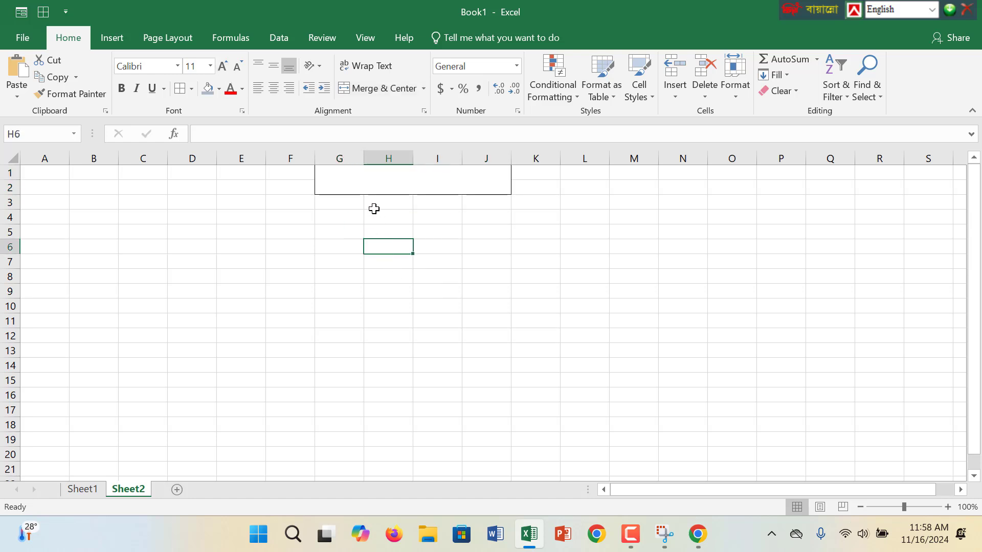
click(375, 186)
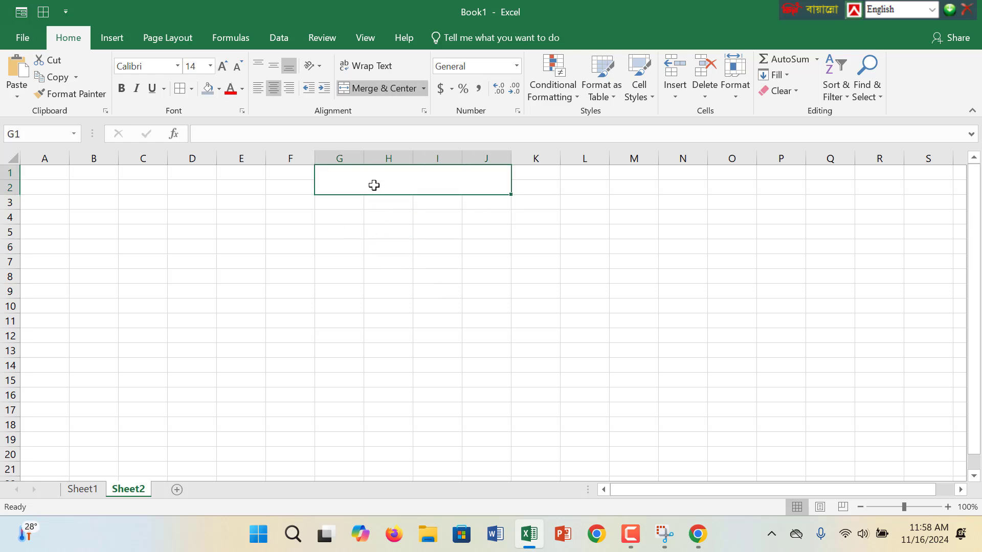
text(Ga)
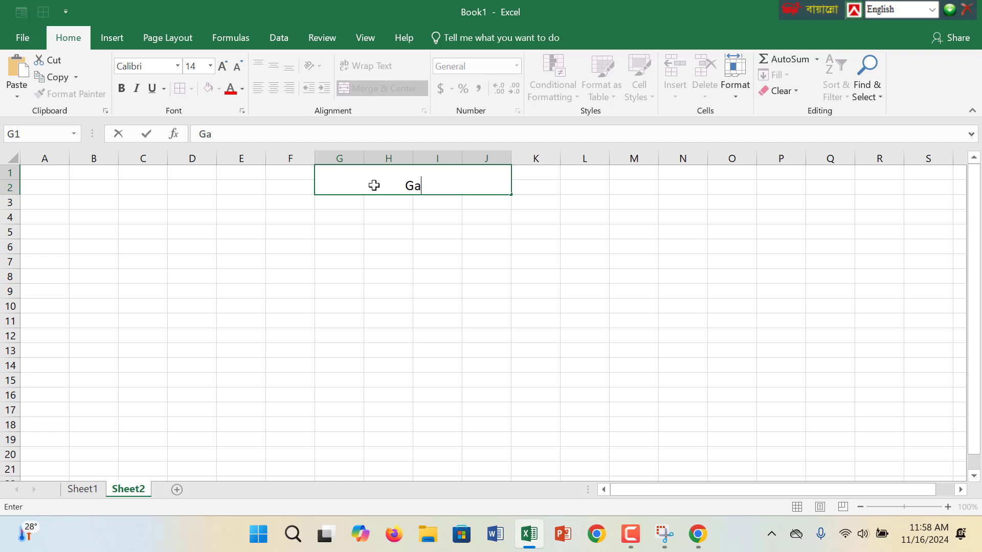
text(rments)
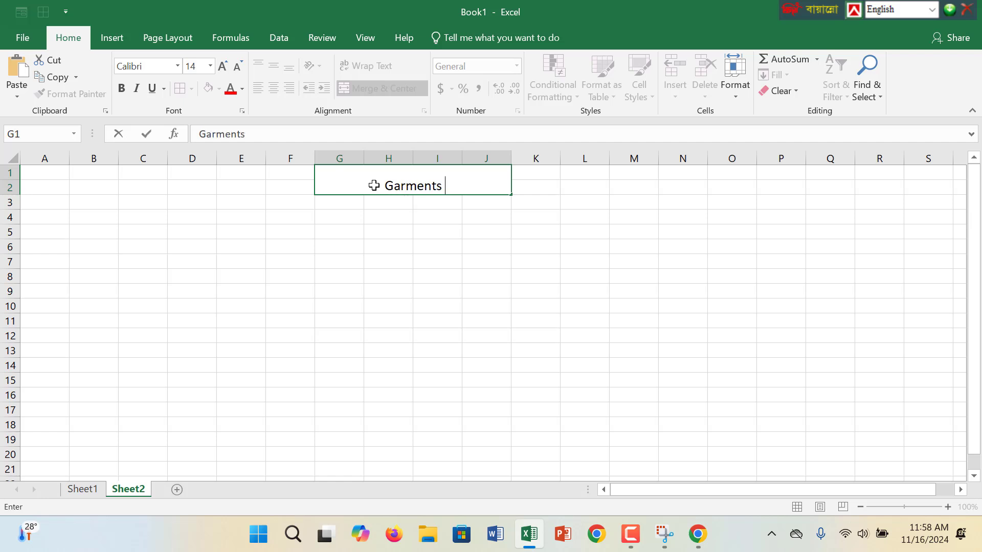
key(BackSpace)
key(BackSpace)
key(BackSpace)
key(BackSpace)
key(BackSpace)
key(BackSpace)
key(BackSpace)
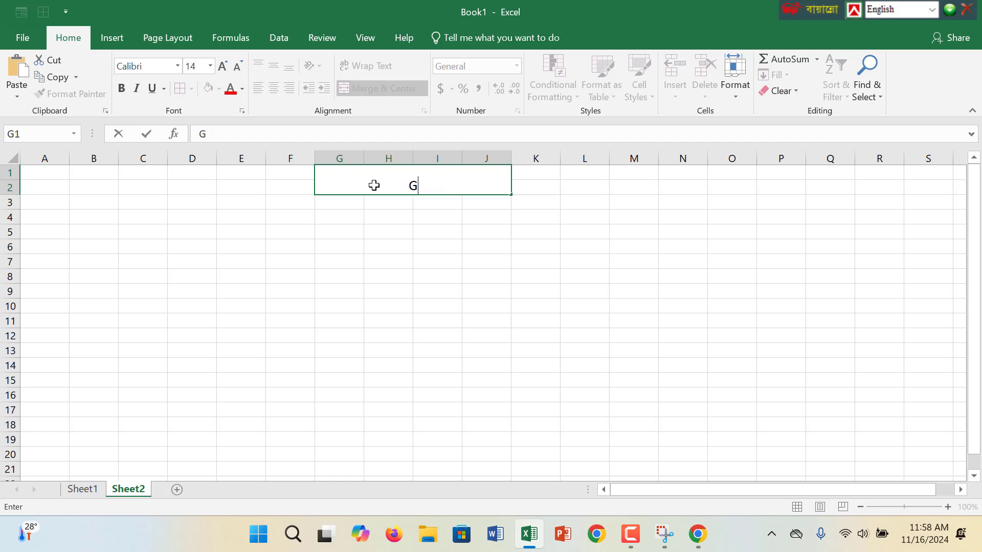
text(ross Profit)
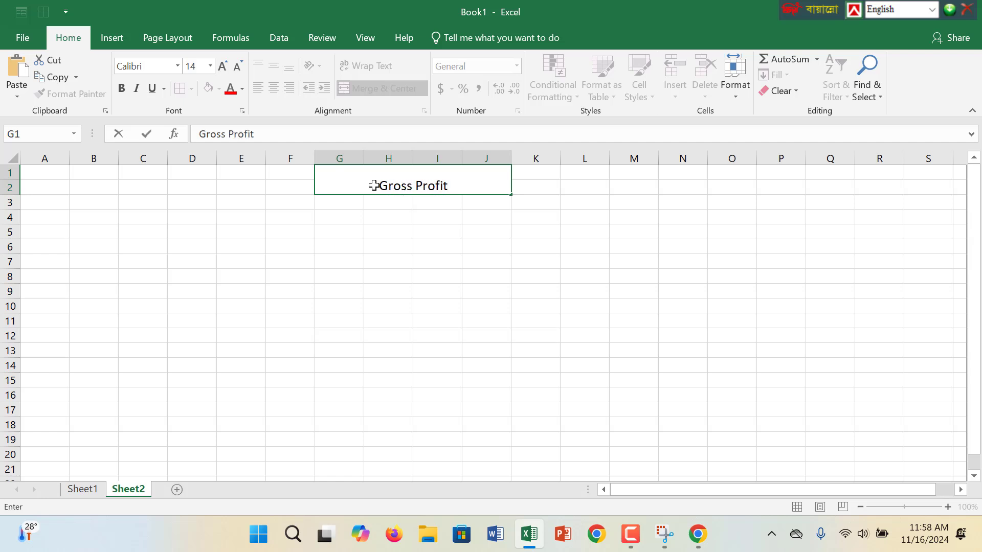
click(395, 294)
Format the "Gross Profit" title as bold at font size 16 with a light orange fill
click(413, 184)
click(122, 89)
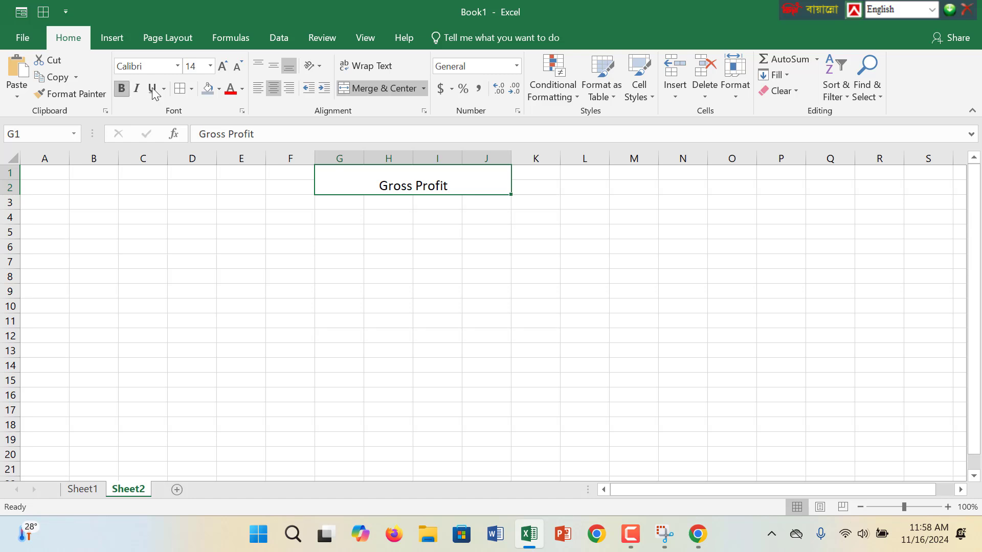
click(223, 66)
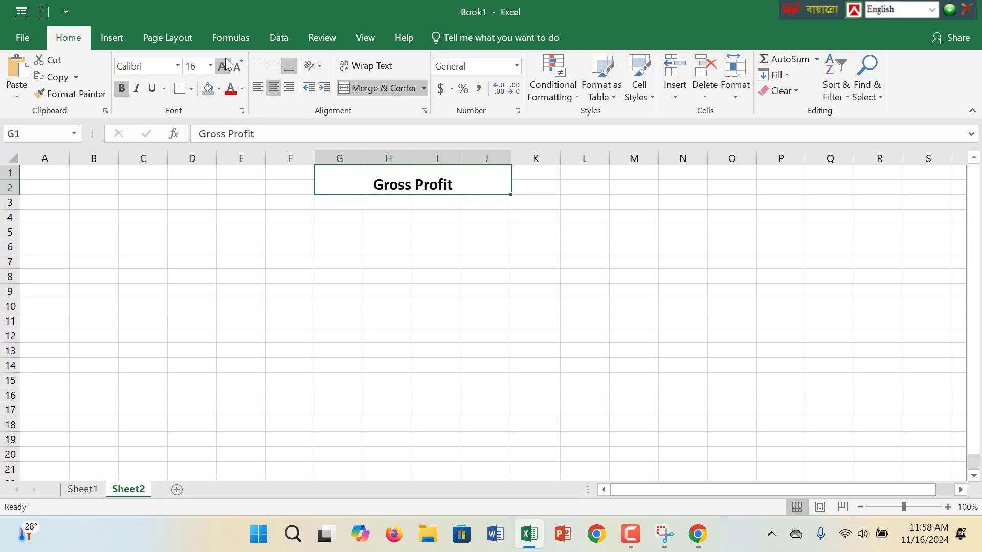
click(219, 89)
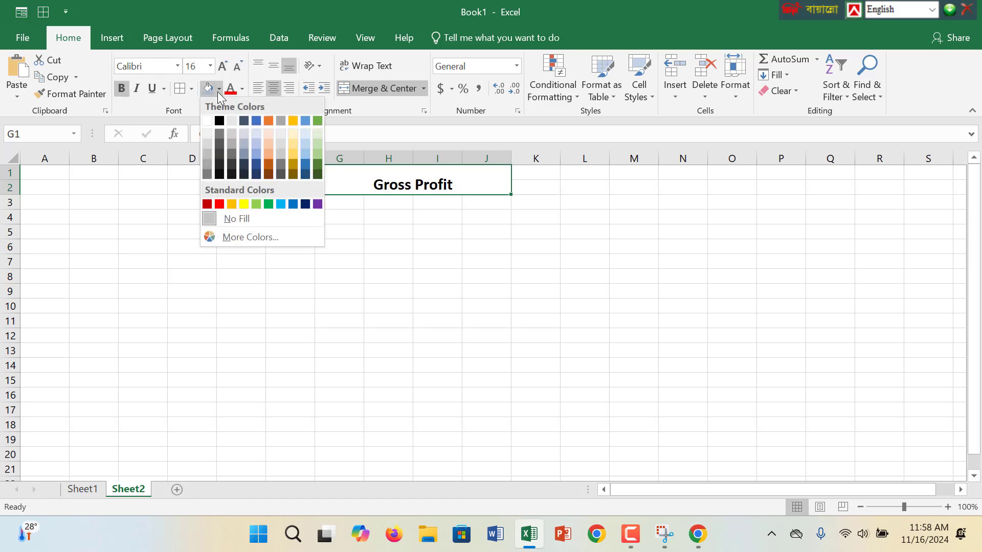
click(268, 143)
click(432, 272)
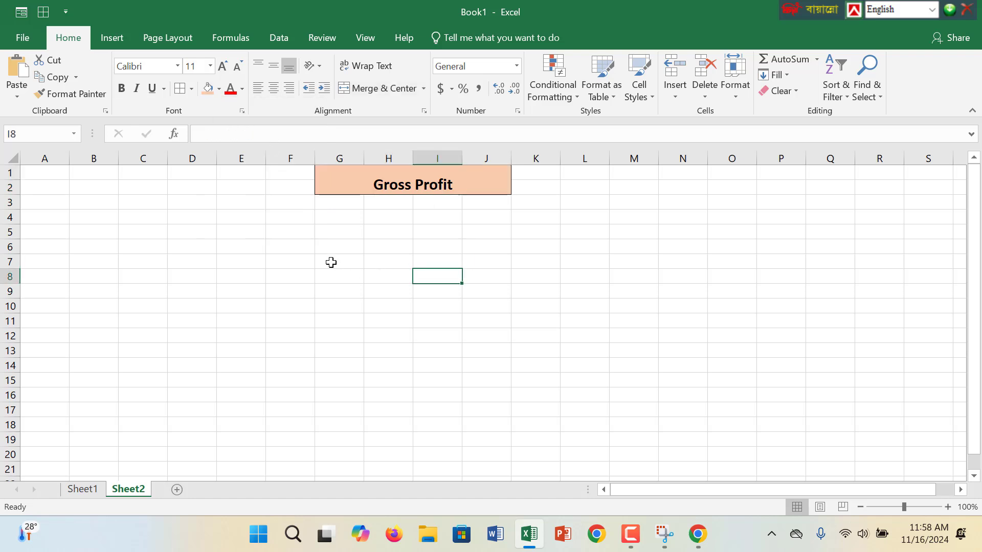
Merge and center cells G3:J3 below the title and add a border around the merged cell
click(329, 262)
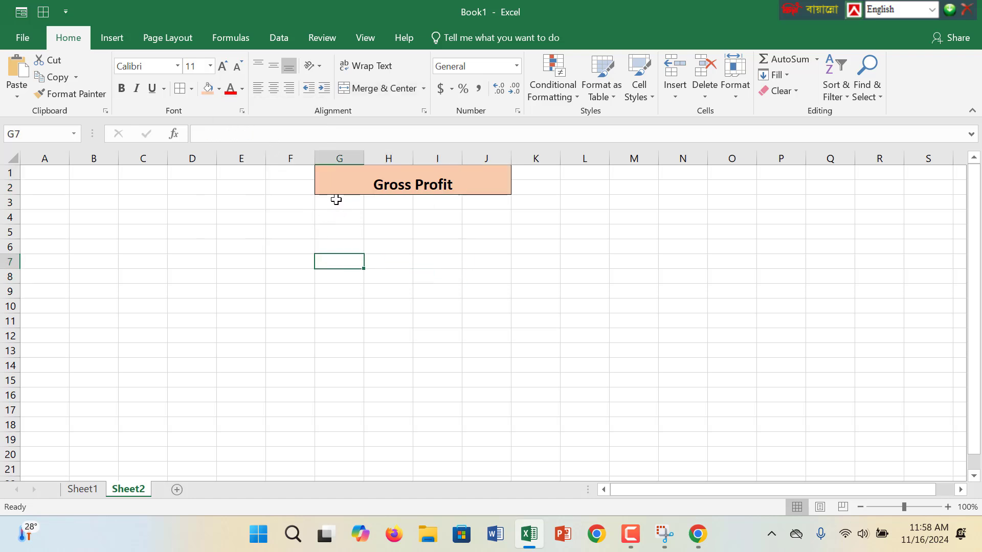
drag(336, 200, 481, 204)
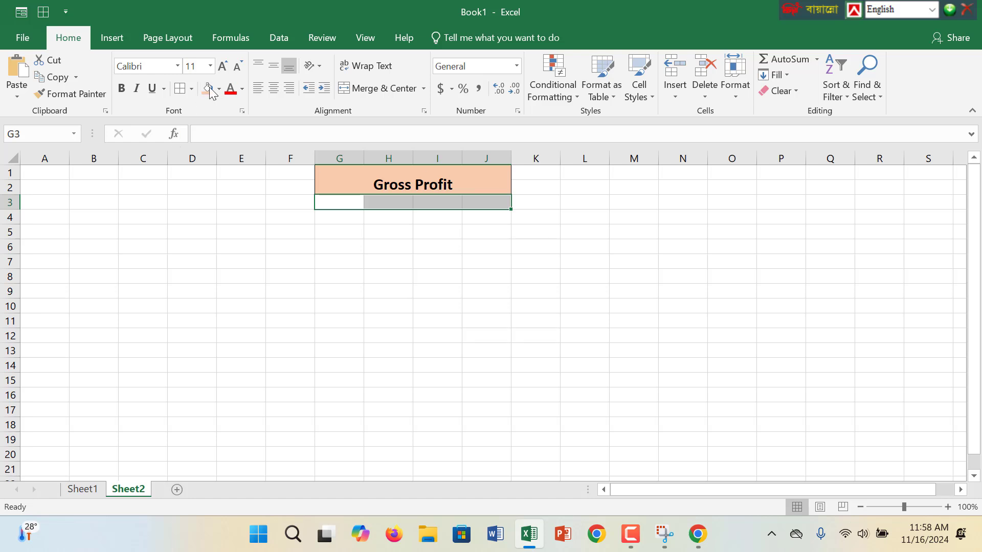
click(416, 244)
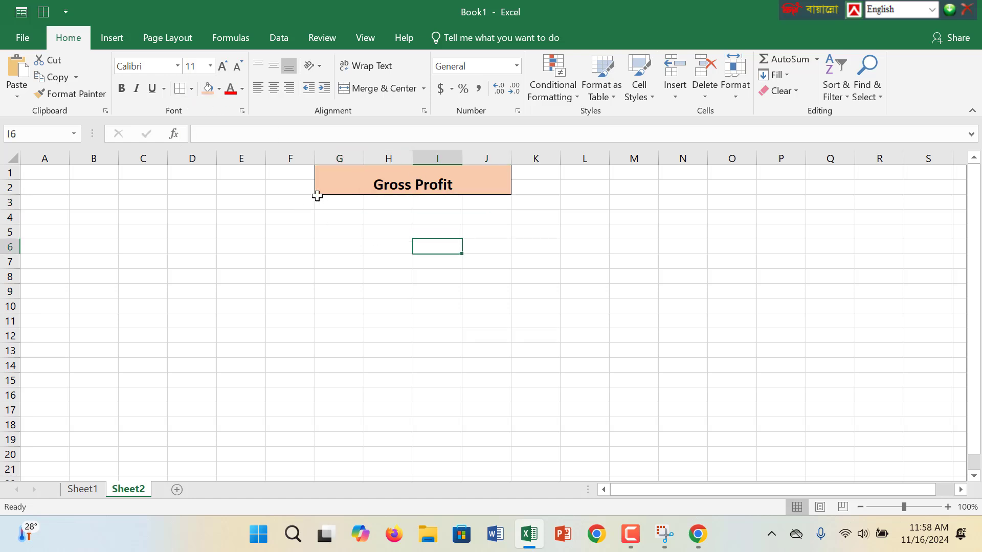
drag(325, 204, 479, 200)
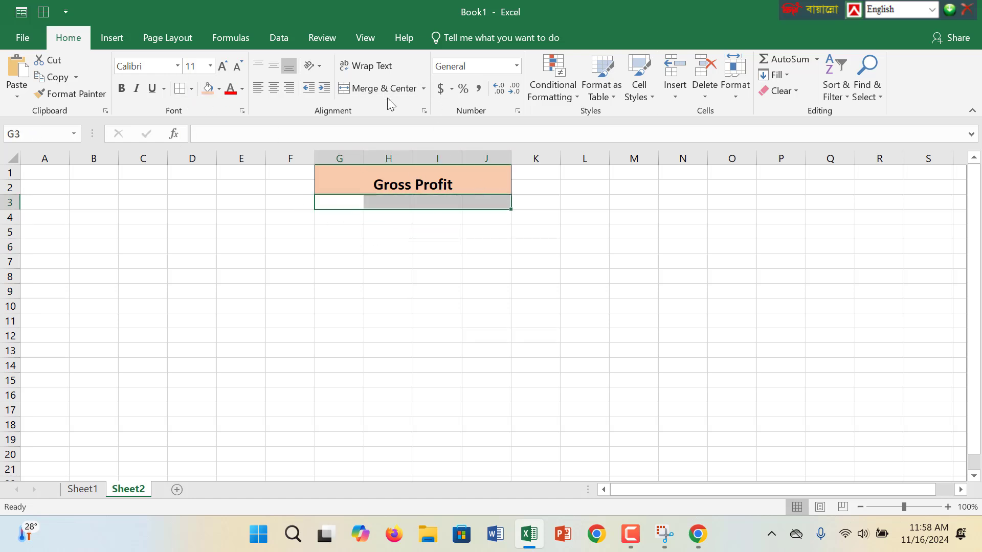
click(379, 88)
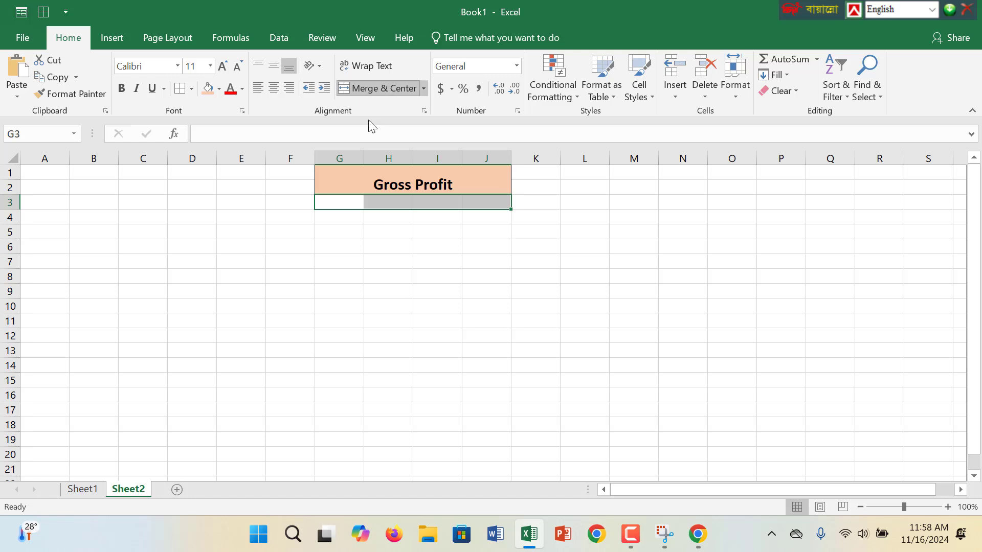
drag(330, 332, 336, 324)
click(376, 204)
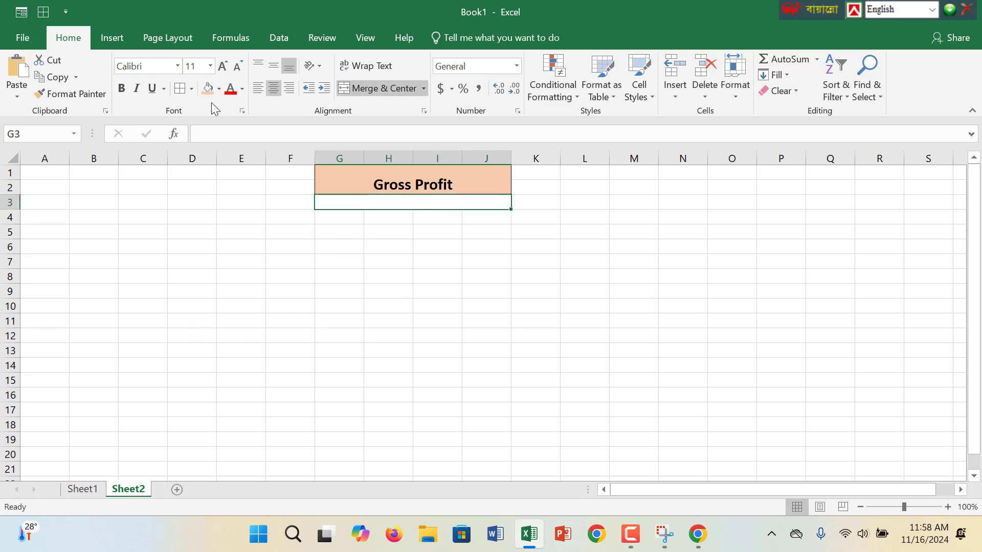
click(180, 88)
click(438, 336)
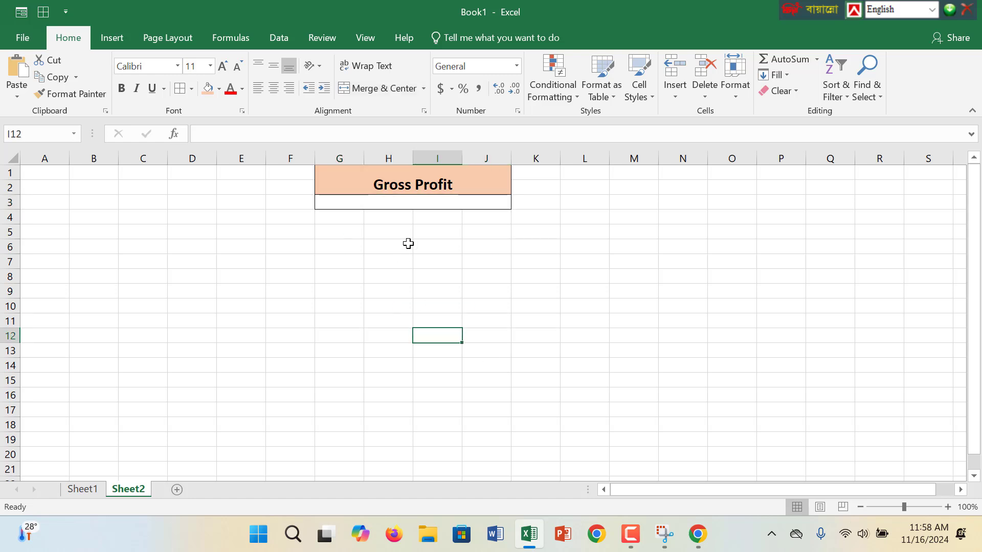
Fill the merged cell G3:J3 with the palest orange theme shade
click(393, 203)
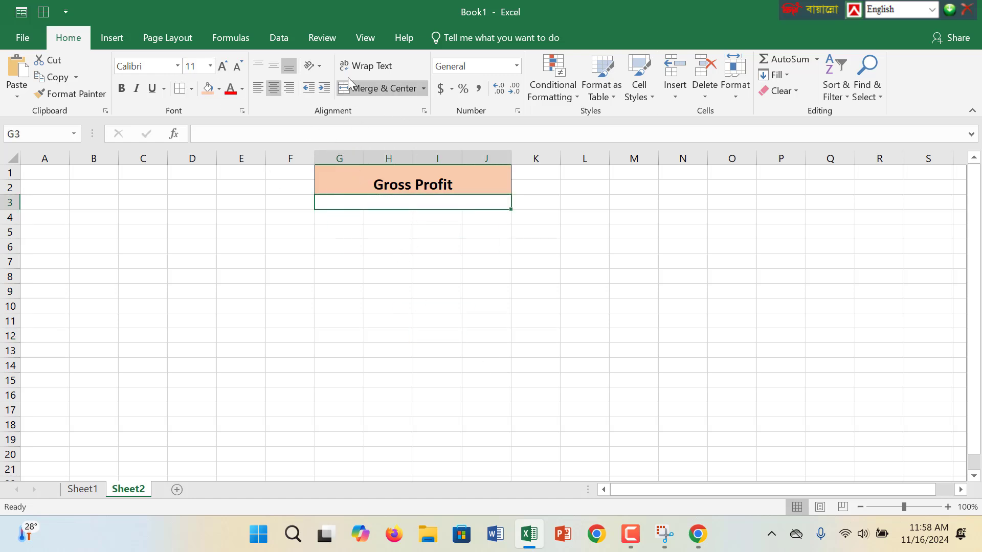
click(219, 88)
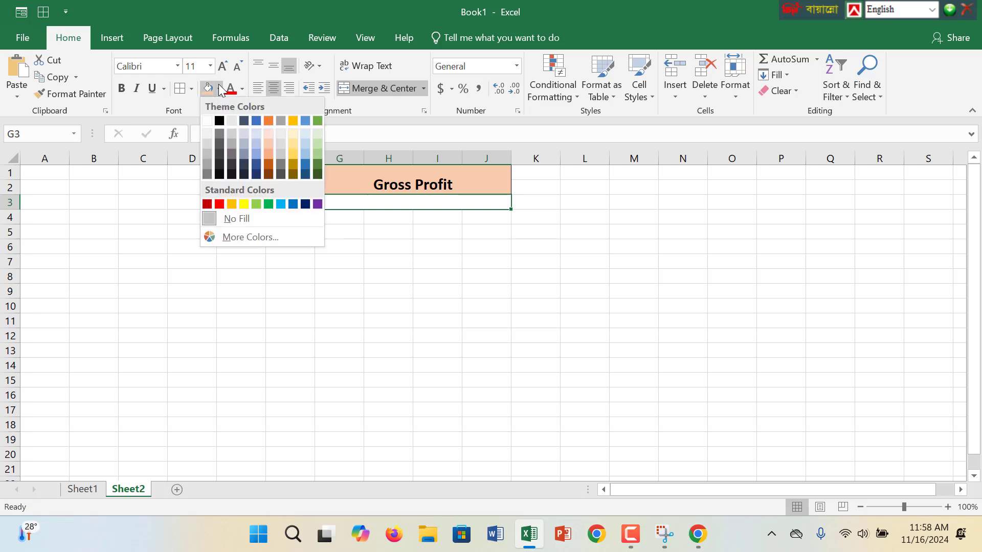
click(270, 134)
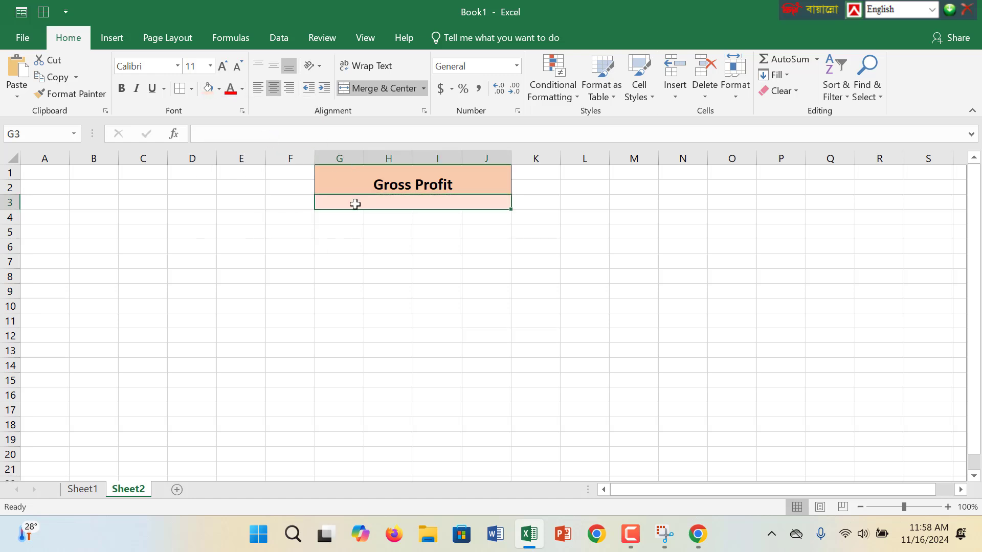
click(230, 336)
click(211, 262)
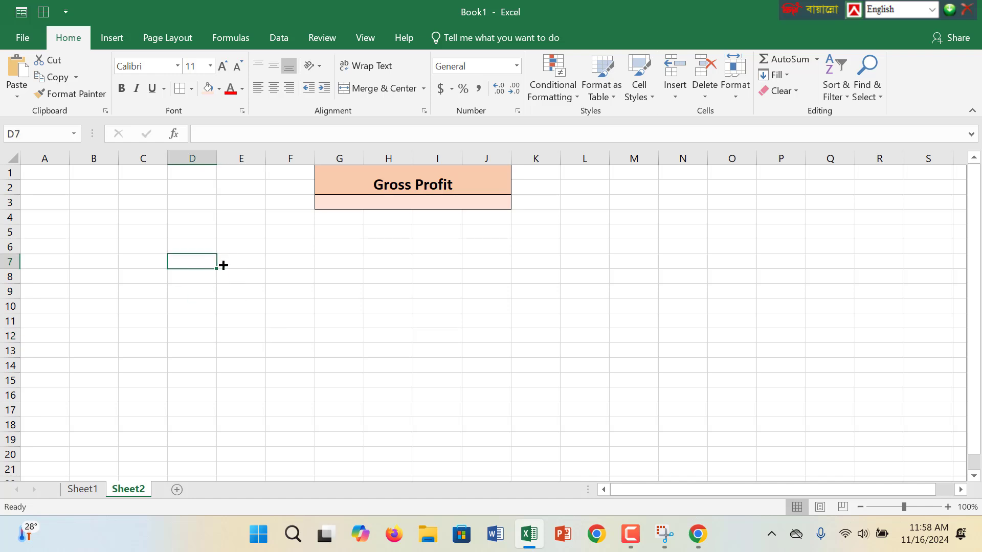
click(371, 272)
Enter the subtitle "The Real state Company" in the merged cell G3:J3
click(363, 202)
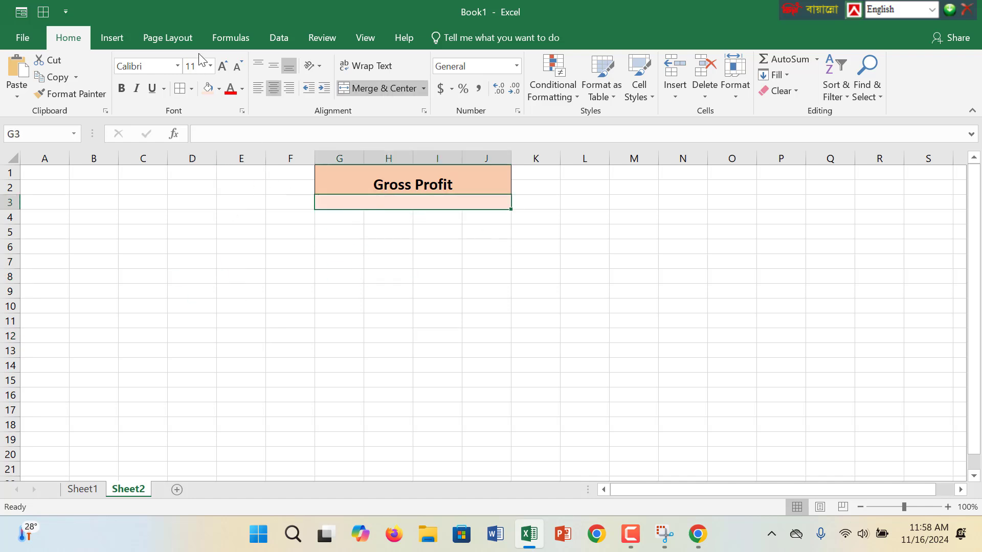
double_click(392, 200)
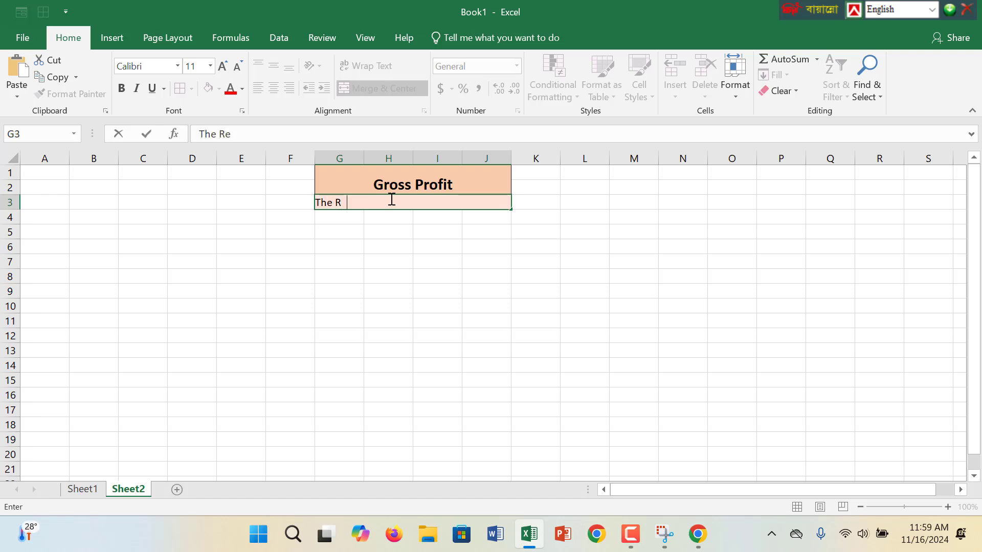
text(The Real state Comap)
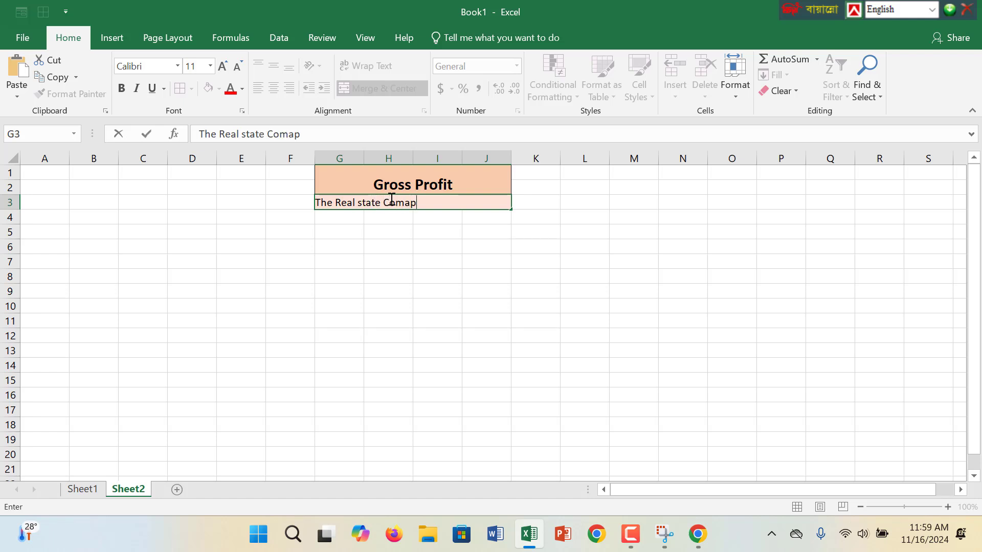
key(BackSpace)
key(BackSpace)
text(pany)
click(440, 285)
click(138, 254)
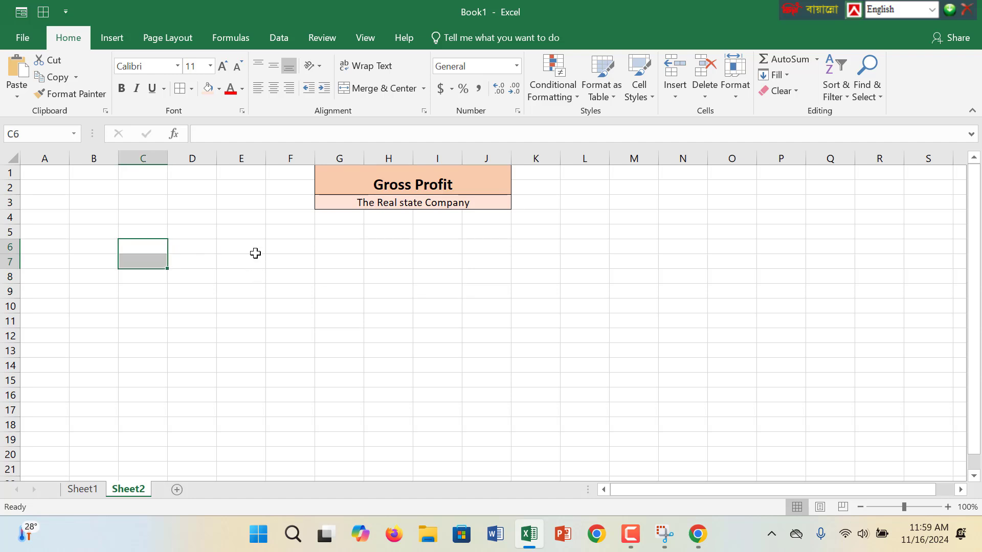
Enter the header "Serial Number" in E6 and widen column E to fit it
click(250, 244)
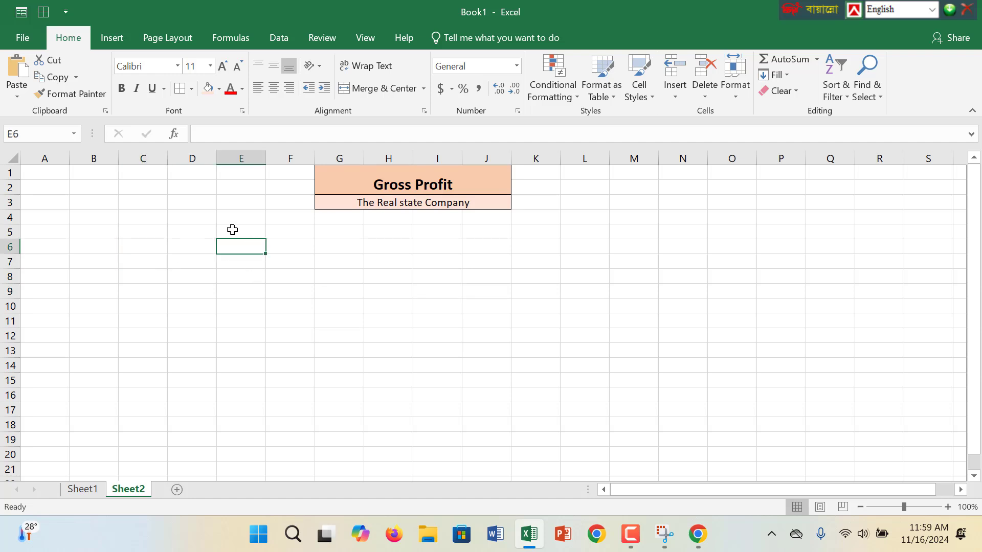
text(Da)
key(BackSpace)
key(BackSpace)
key(BackSpace)
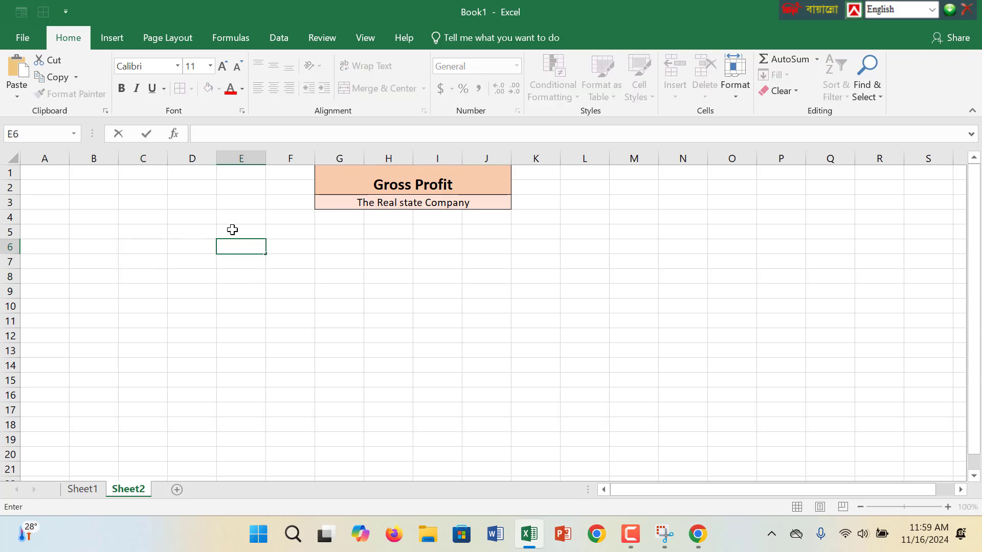
text(Serial Number)
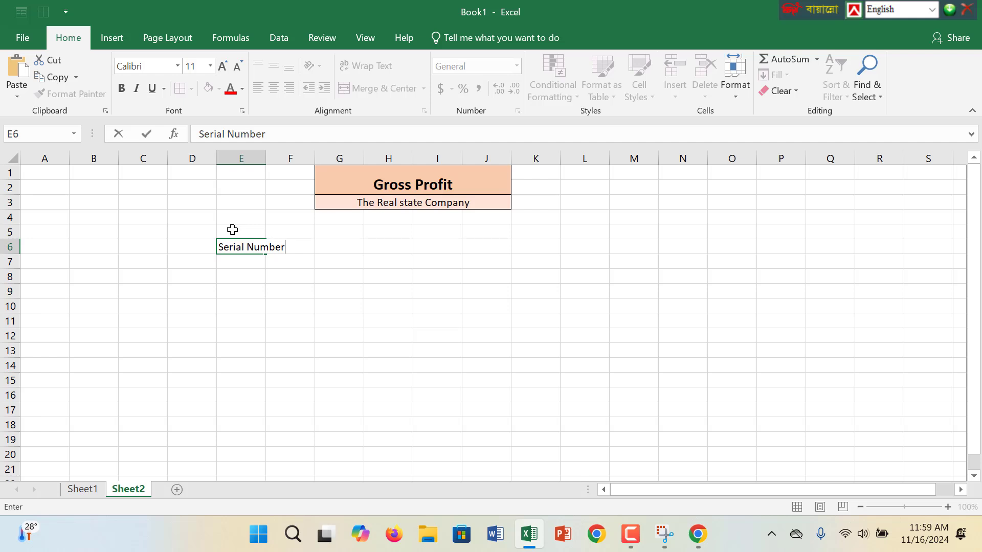
click(279, 336)
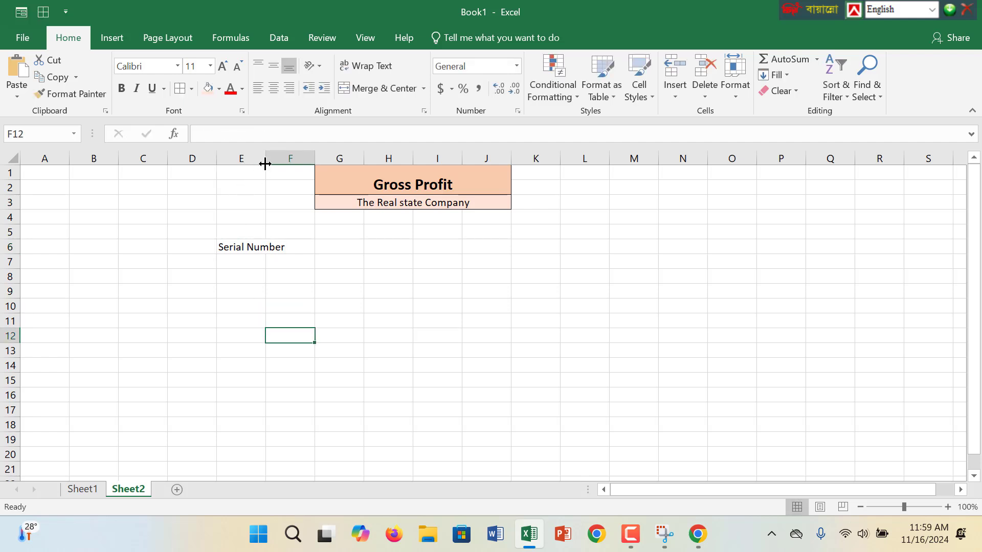
drag(265, 164, 296, 164)
Enter "Day 1" and "Day 2" in F6 and G6 and fill the series across to "Day 7" in L6
click(329, 245)
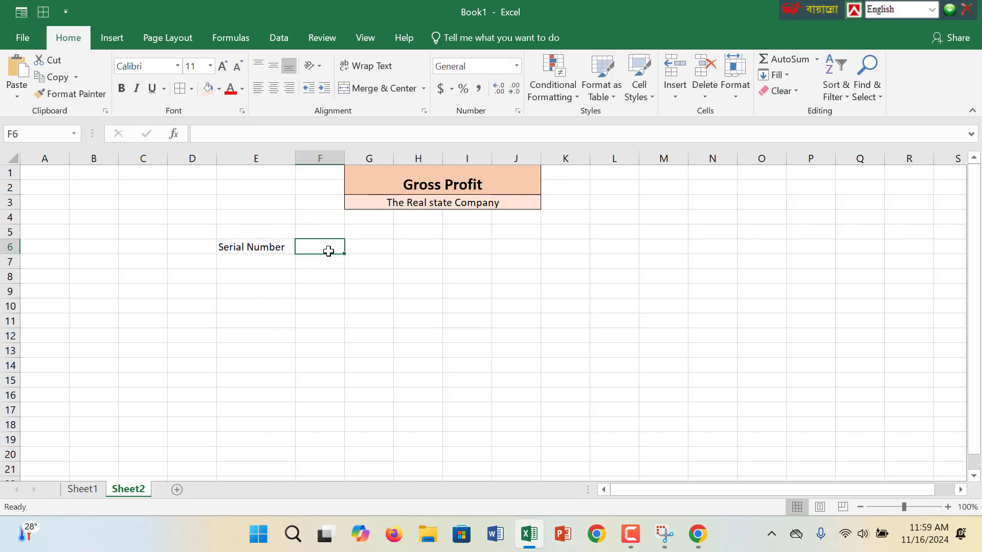
text(Day 1)
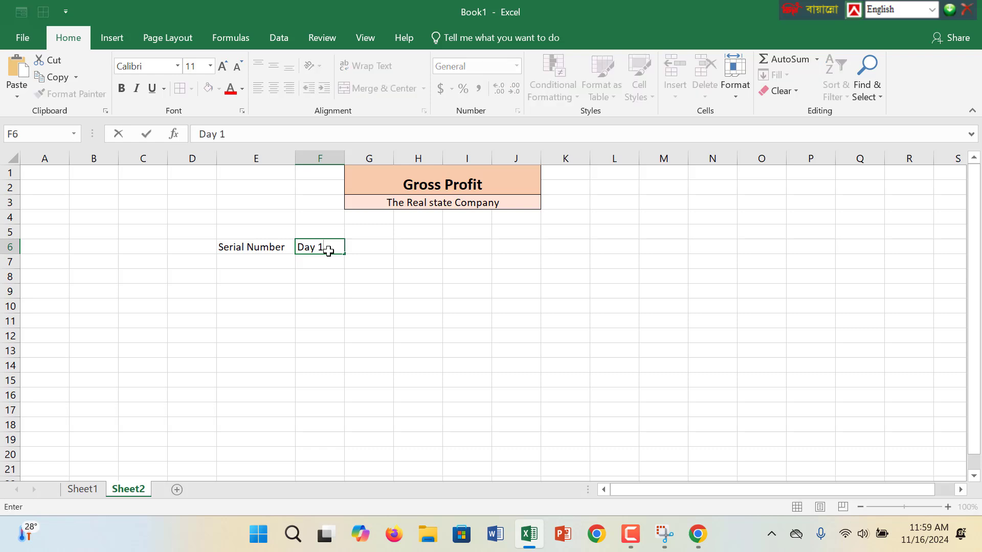
key(Tab)
text(D)
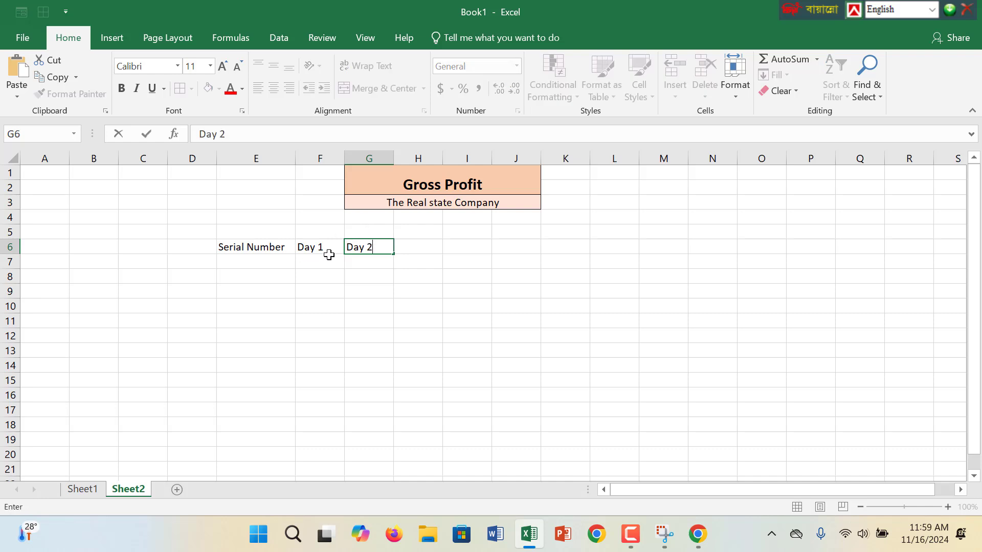
drag(329, 251, 611, 260)
click(550, 305)
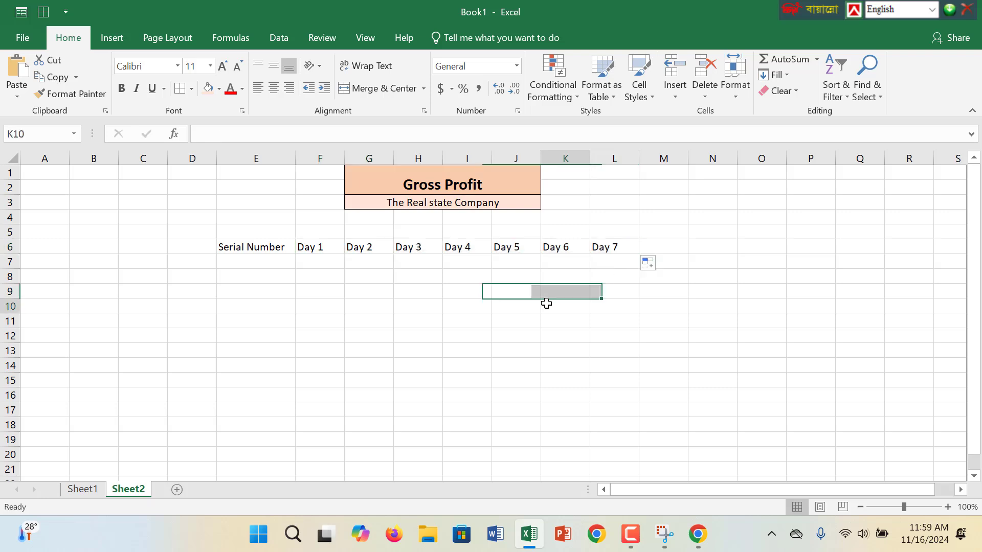
Apply cell borders to the header row E6:L6 and the table body E7:L13
drag(259, 245, 609, 248)
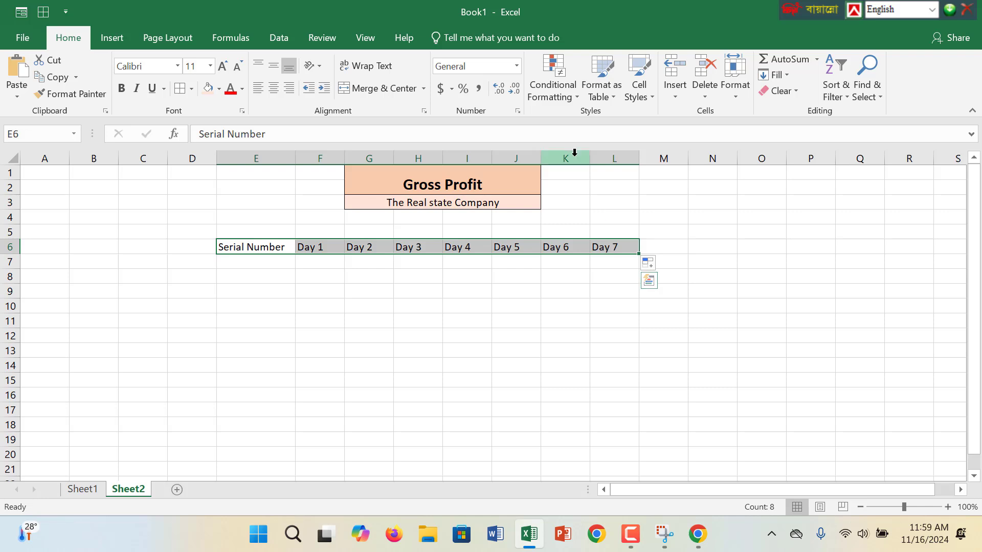
drag(250, 257, 597, 345)
click(179, 89)
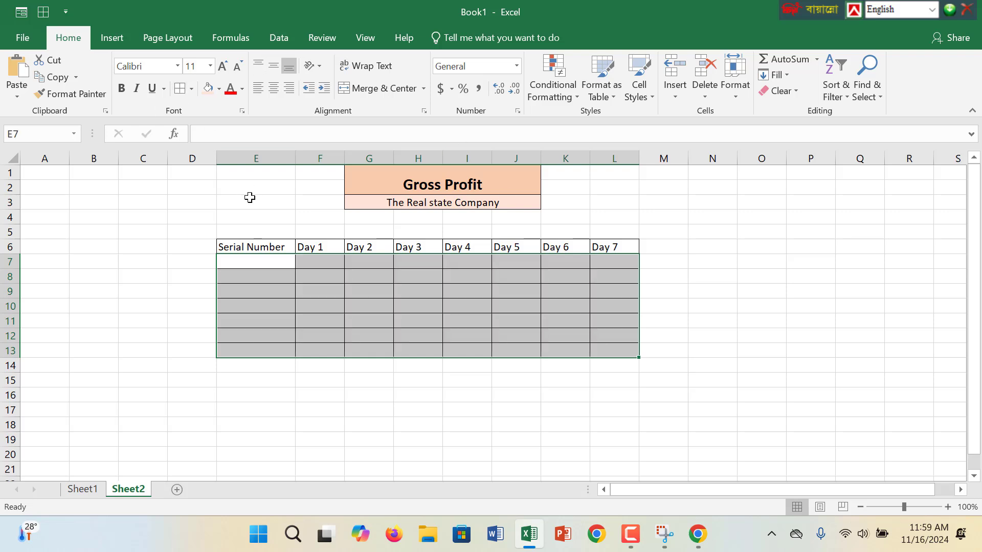
Fill the Serial Number header E6 with light orange and the Day 1 header F6 with a darker orange
click(250, 245)
click(207, 88)
click(315, 251)
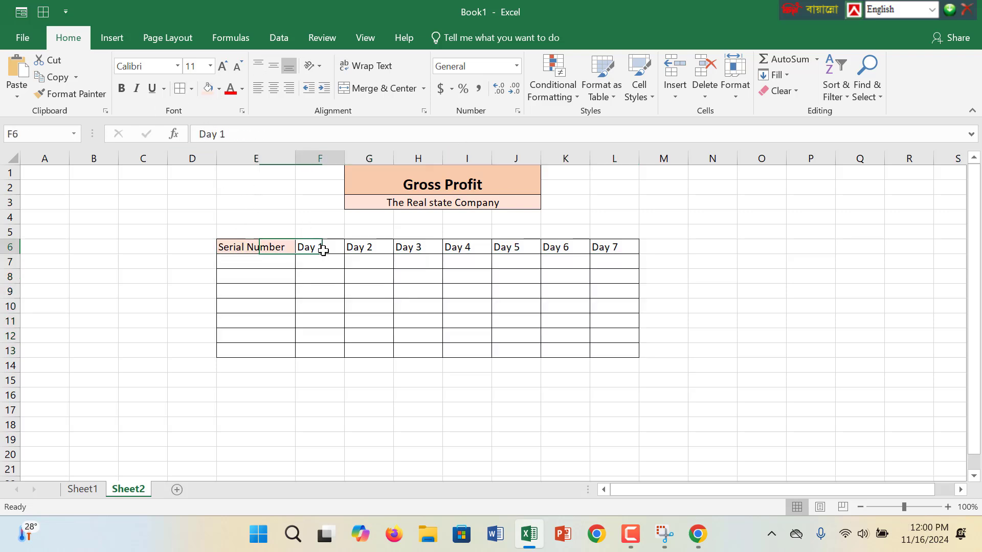
click(219, 89)
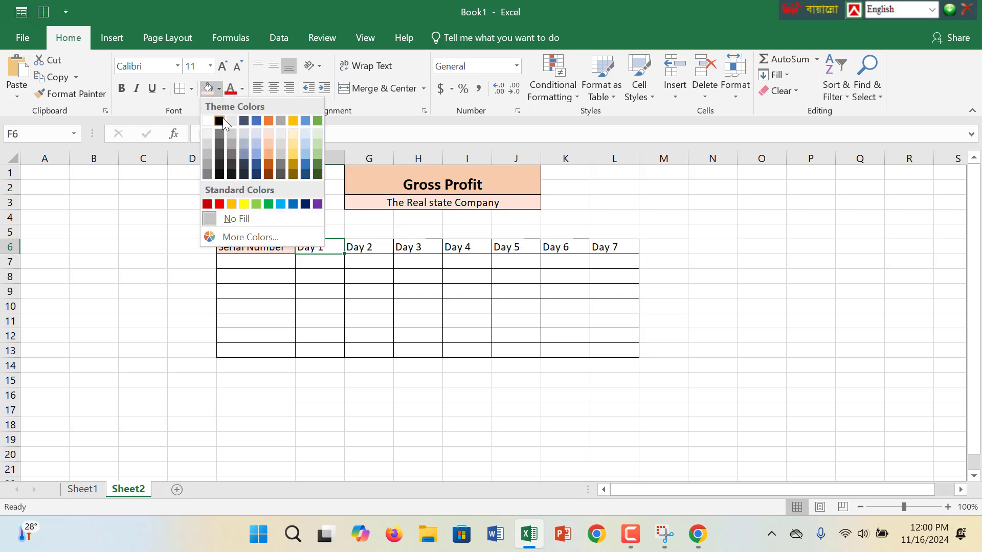
click(269, 141)
Fill the Day 2 header G6 with light blue and the Day 3 header H6 with gold
click(351, 241)
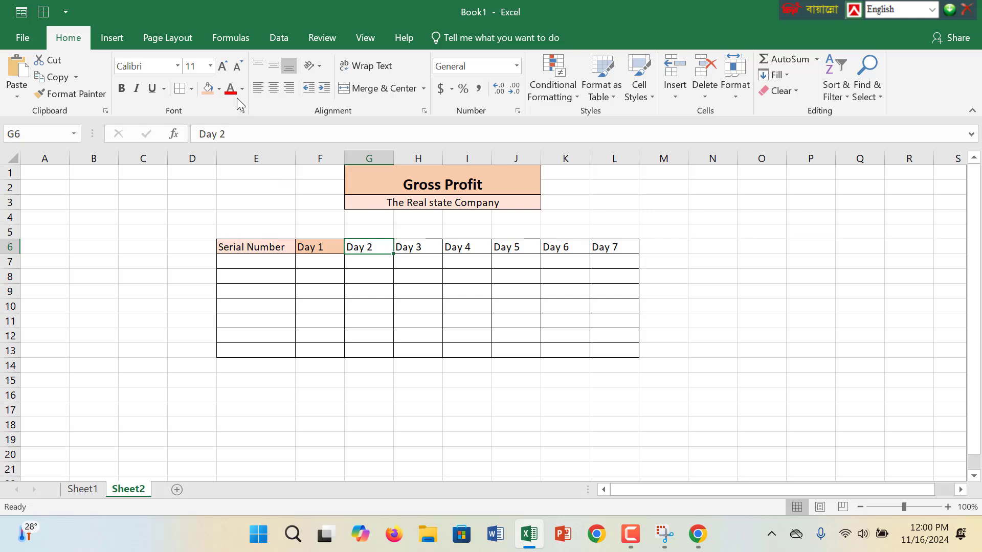
click(219, 89)
click(292, 140)
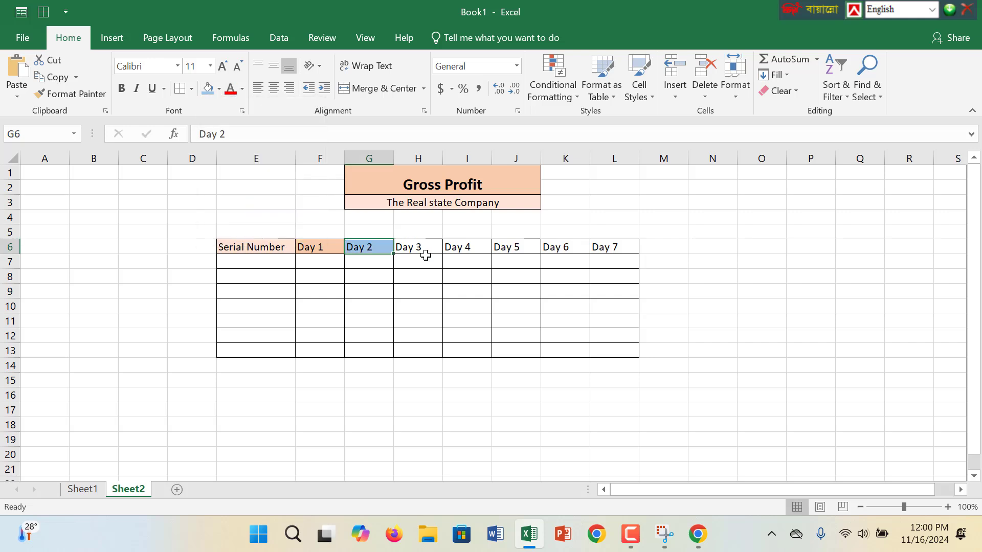
click(422, 246)
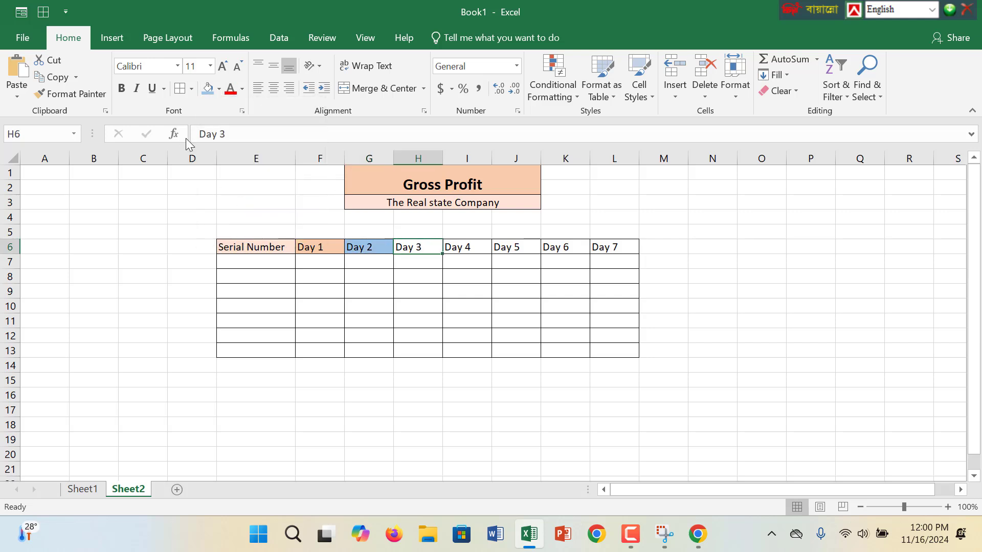
click(218, 90)
click(291, 155)
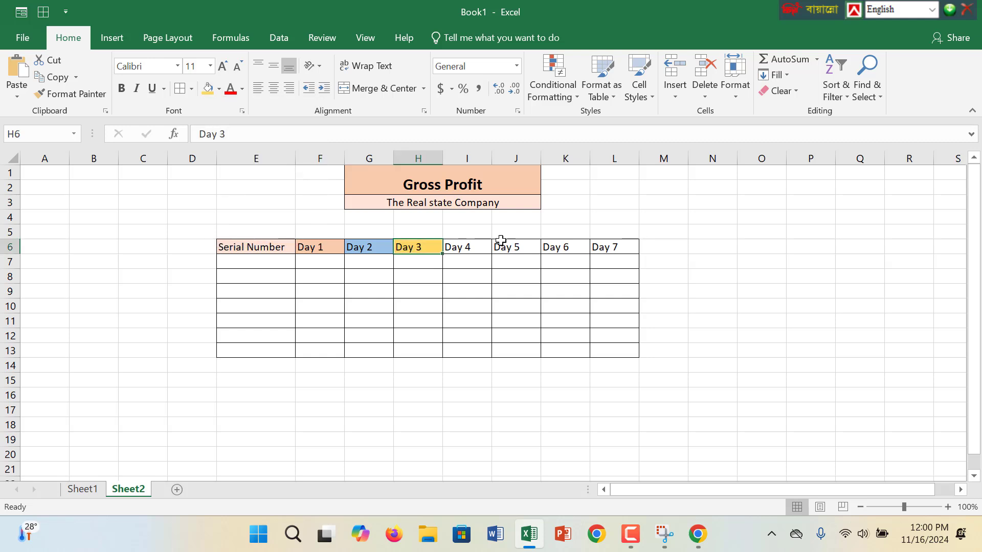
Fill the Day 4 header I6 with light periwinkle blue and the Day 5 header J6 with gray
click(476, 244)
click(219, 90)
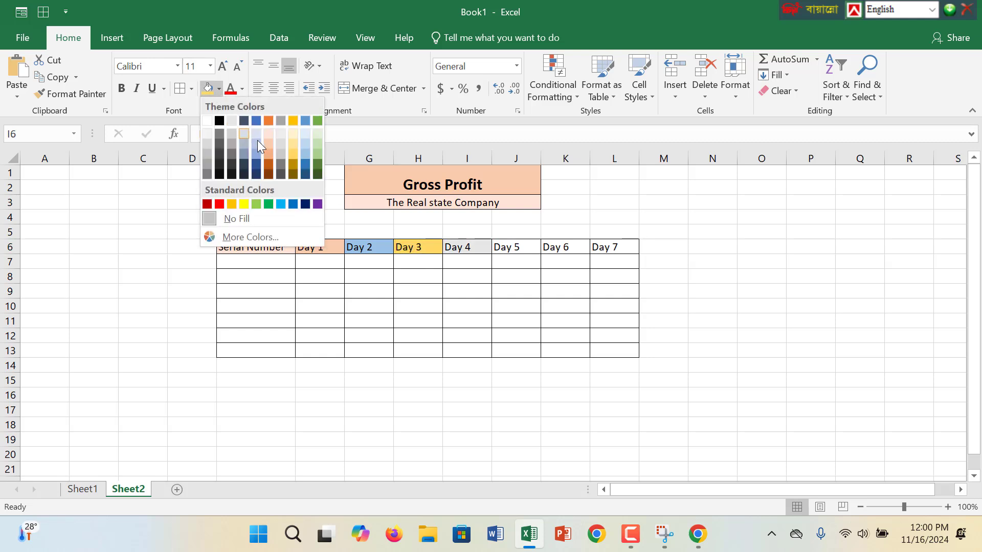
click(259, 143)
click(525, 248)
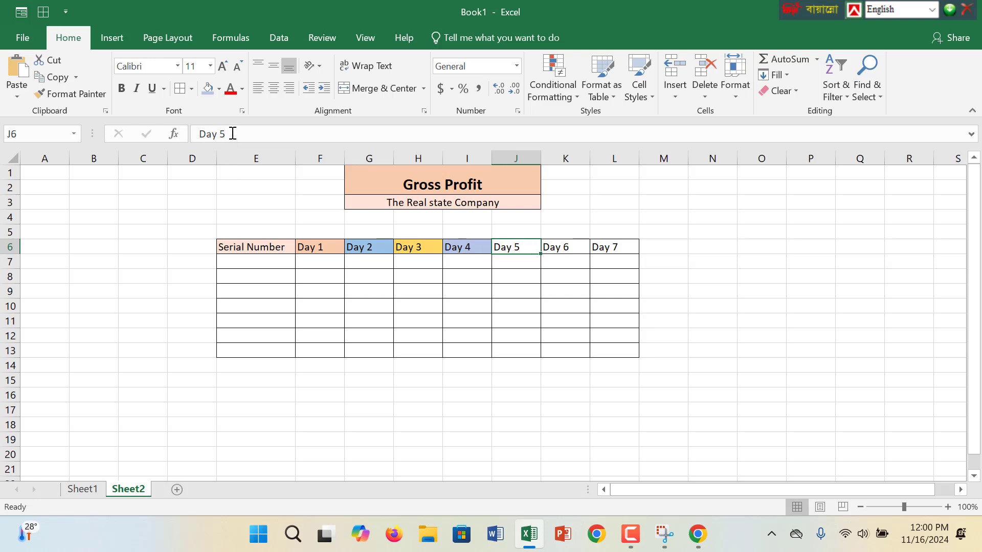
click(219, 90)
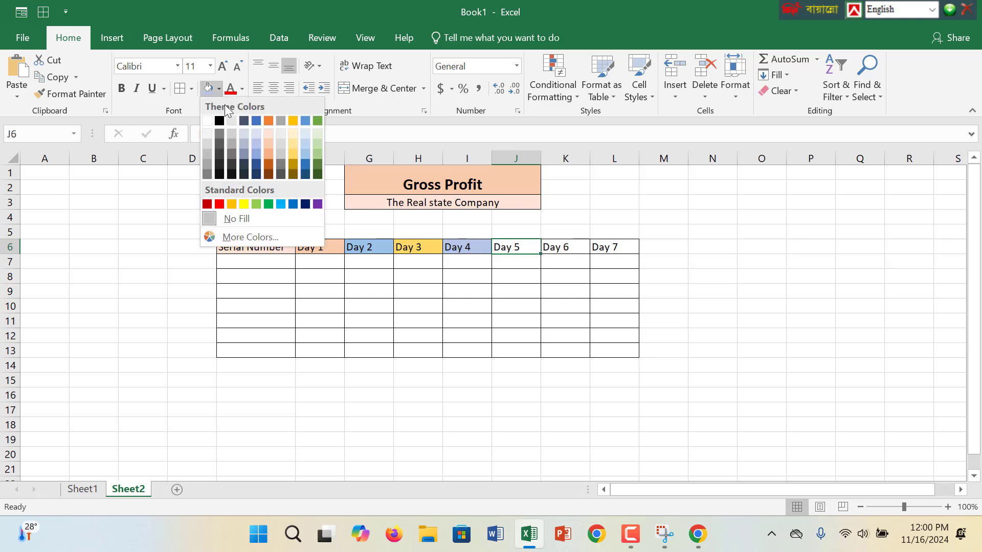
click(228, 131)
Fill the Day 6 header K6 with light gold and the Day 7 header L6 with gray
click(553, 248)
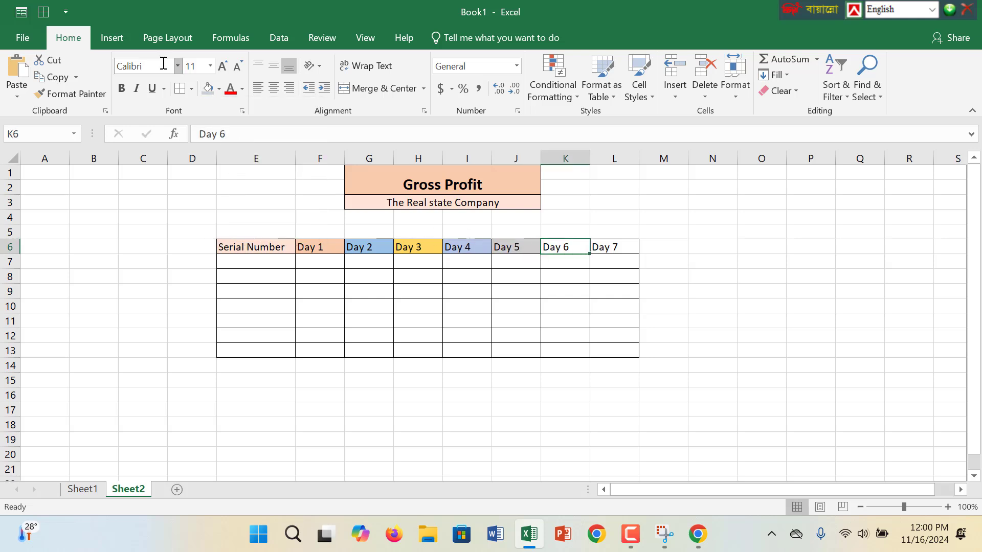
click(219, 90)
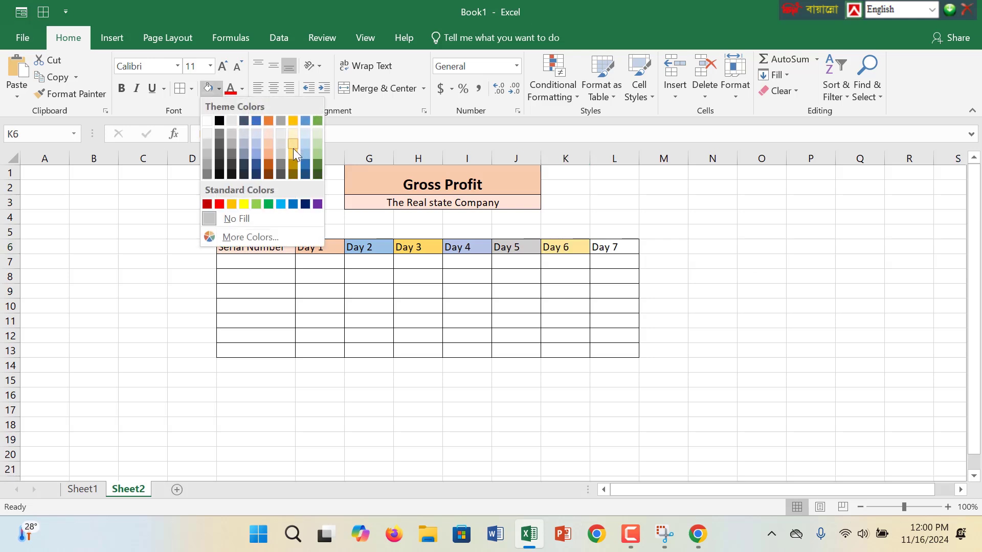
click(293, 149)
click(596, 248)
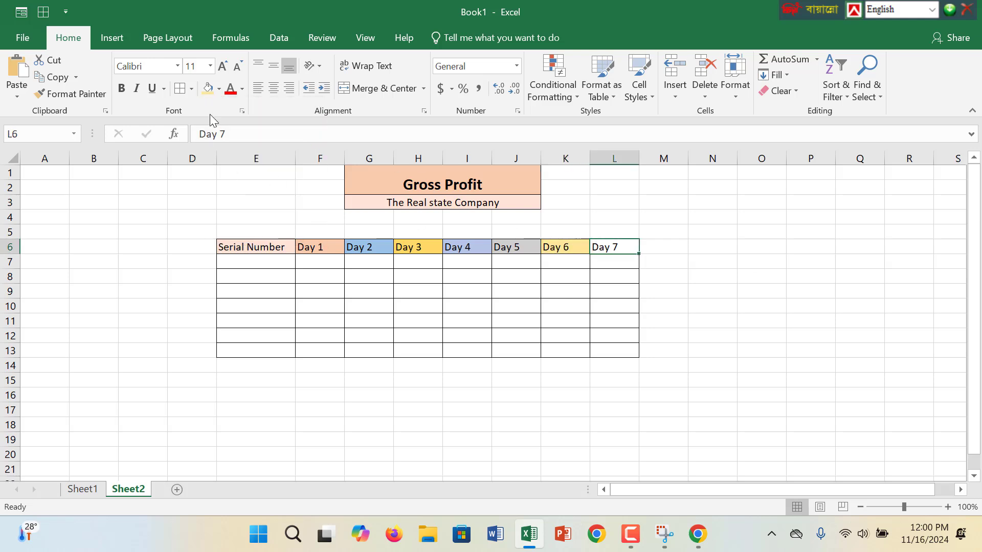
click(218, 91)
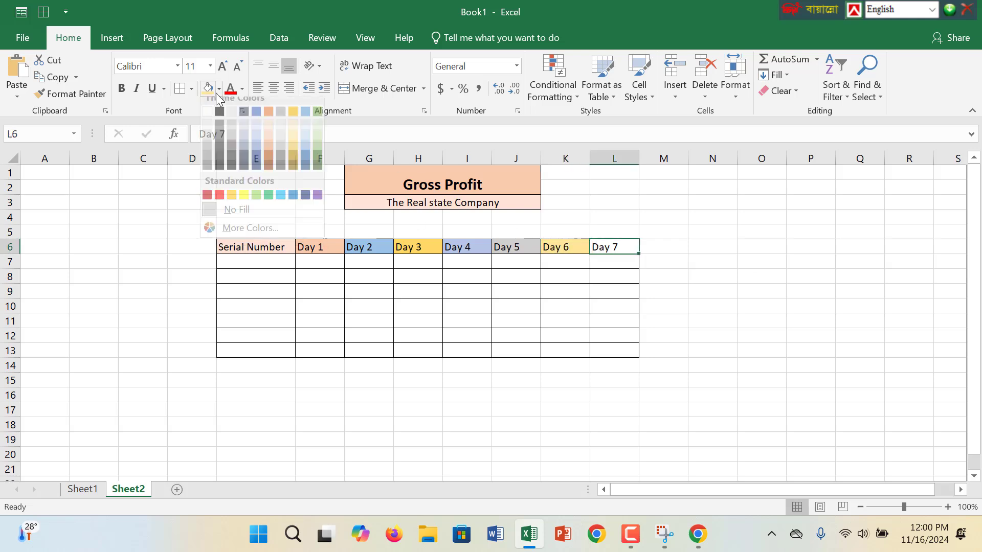
click(231, 137)
Enter the serial numbers 1250 and 1251 in E7 and E8 and fill the series down to 1256 in E13
click(242, 266)
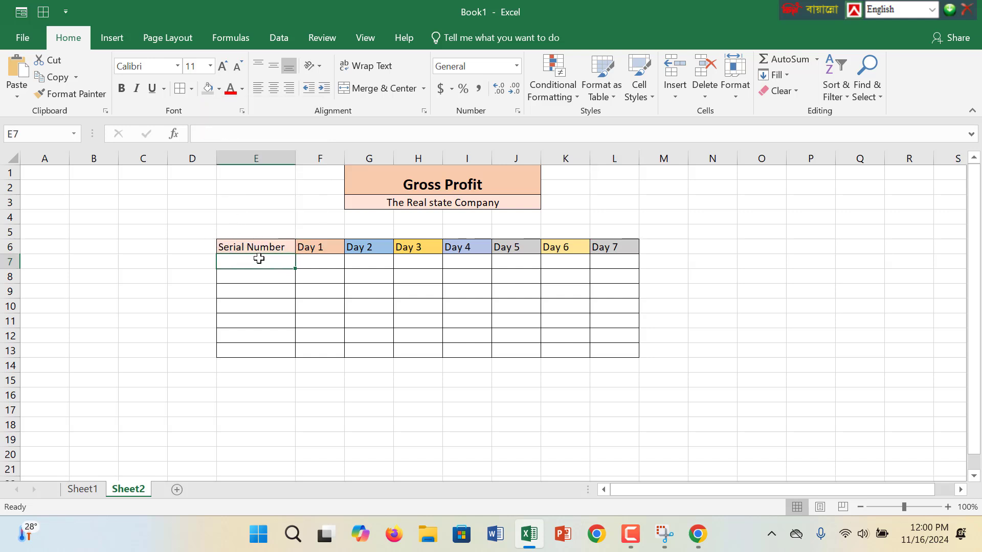
text(0)
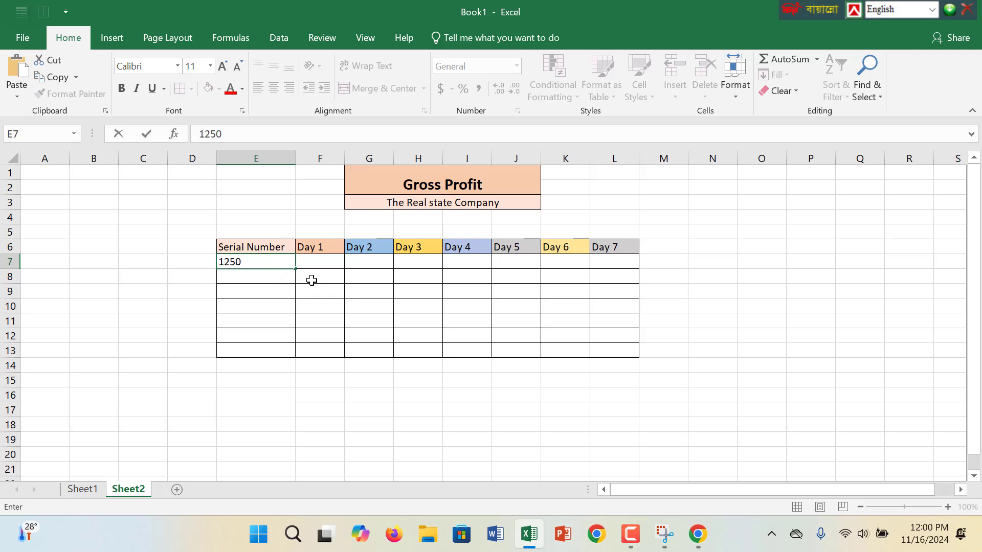
key(Return)
text(125)
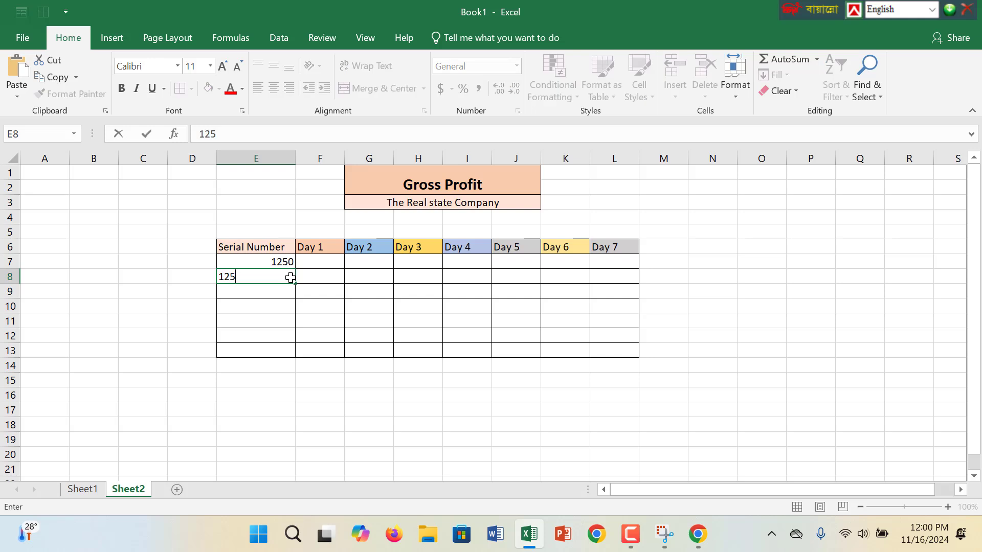
text(1)
click(293, 322)
drag(274, 260, 289, 358)
Enter the Day 1 amounts 4500, 6900 and 45000 in cells F7 to F9
click(320, 263)
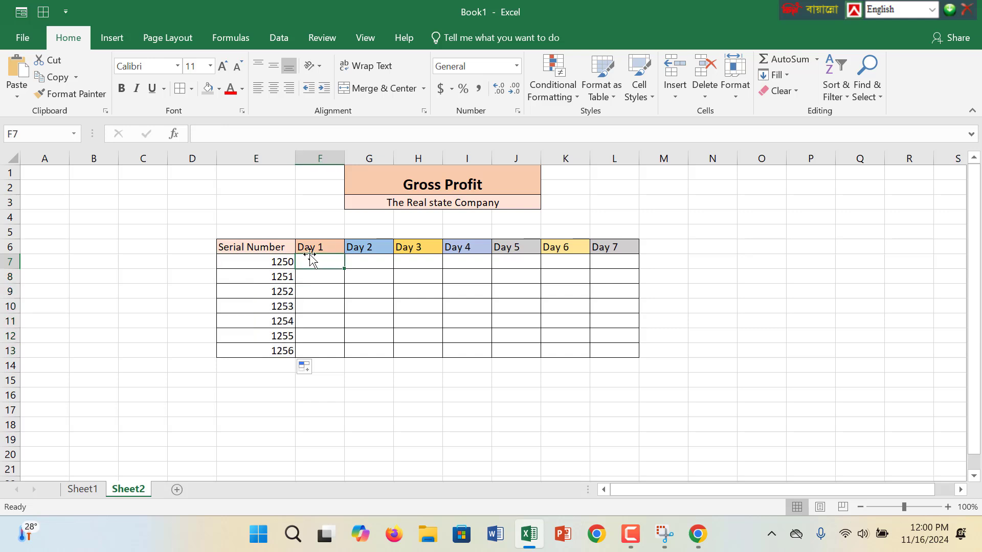
text(4500)
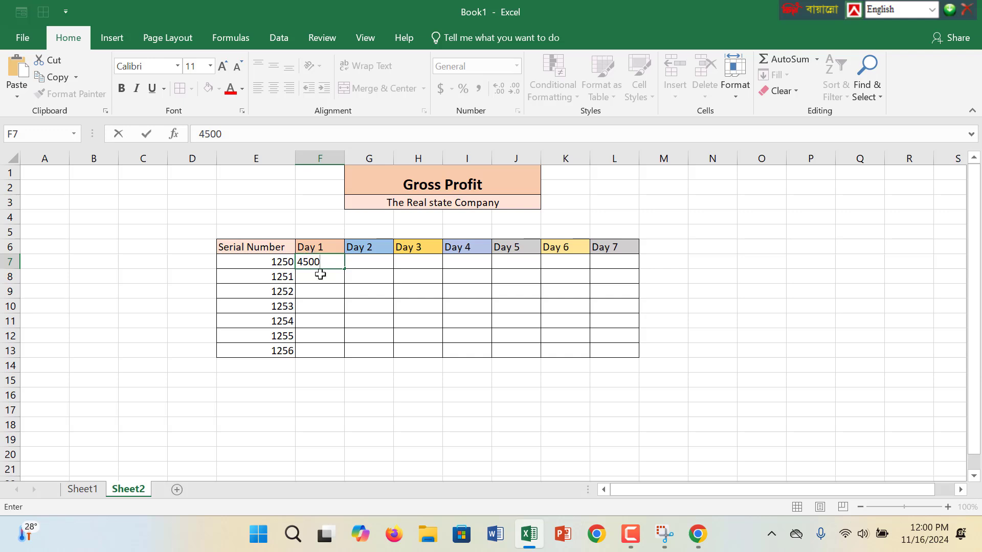
click(321, 277)
text(6)
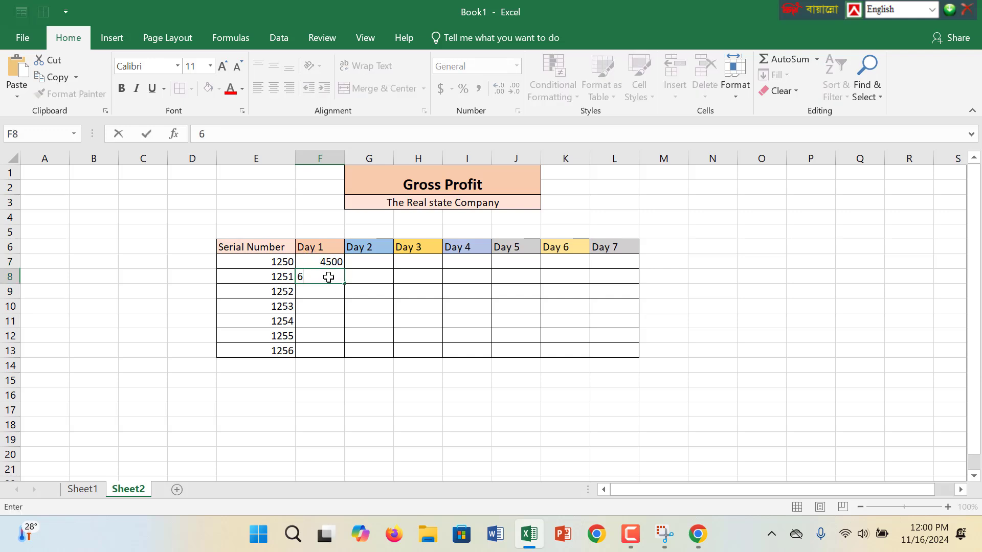
text(900)
click(326, 297)
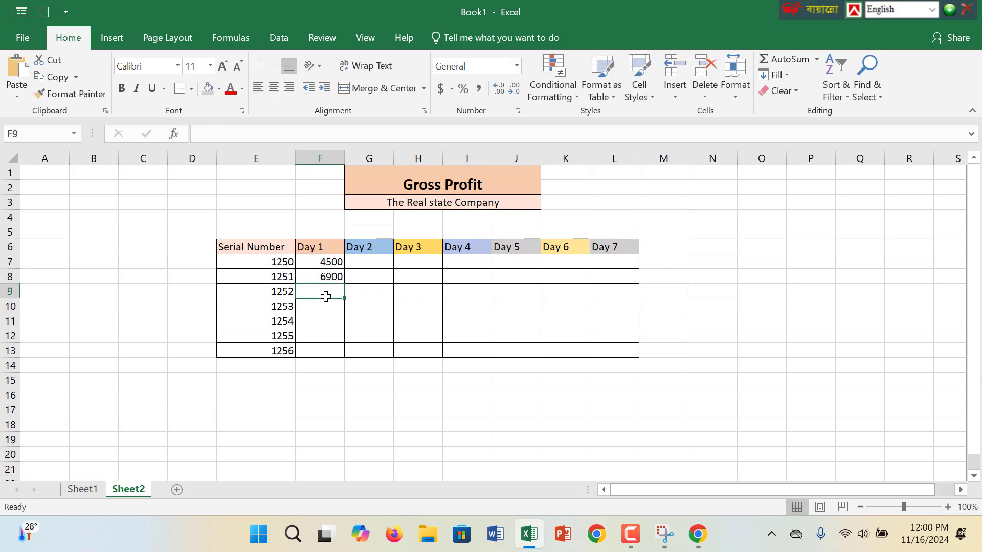
text(45)
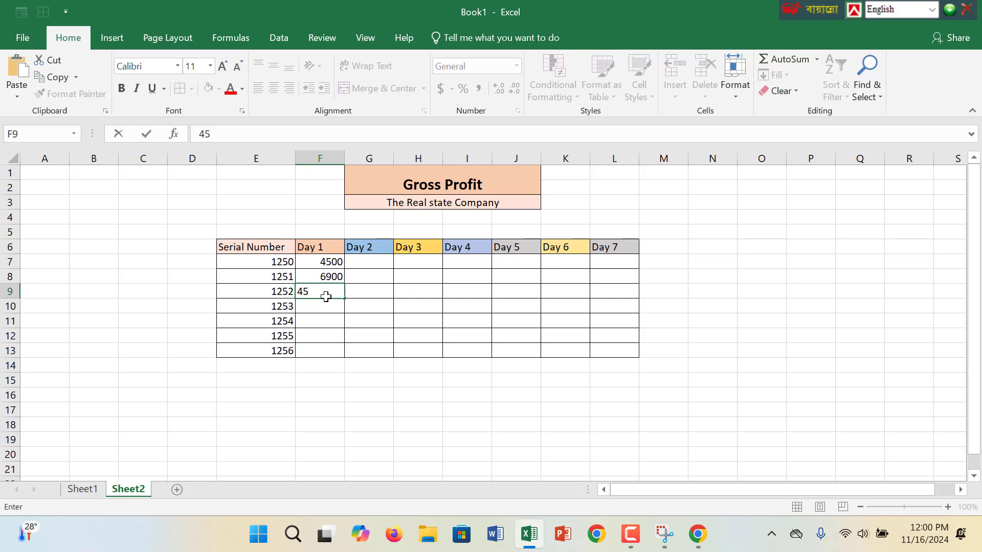
text(000)
click(325, 369)
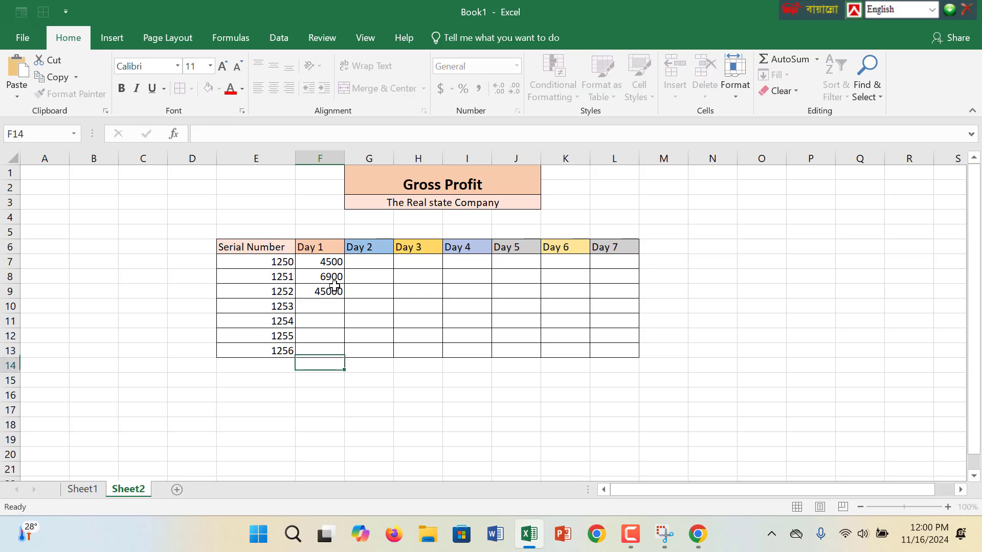
Merge and center the cells G4:J4 directly below the company subtitle
drag(372, 230, 511, 225)
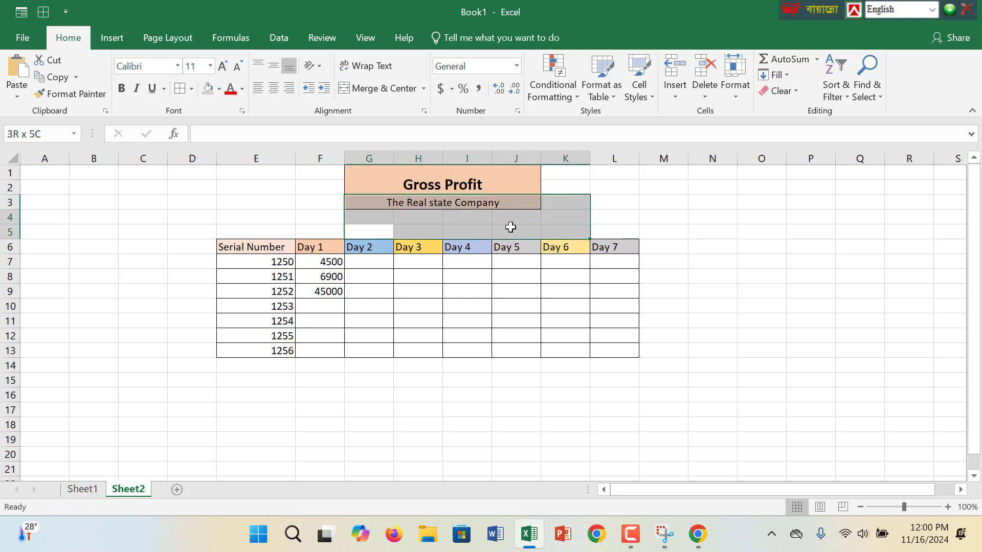
click(435, 219)
drag(376, 223, 511, 221)
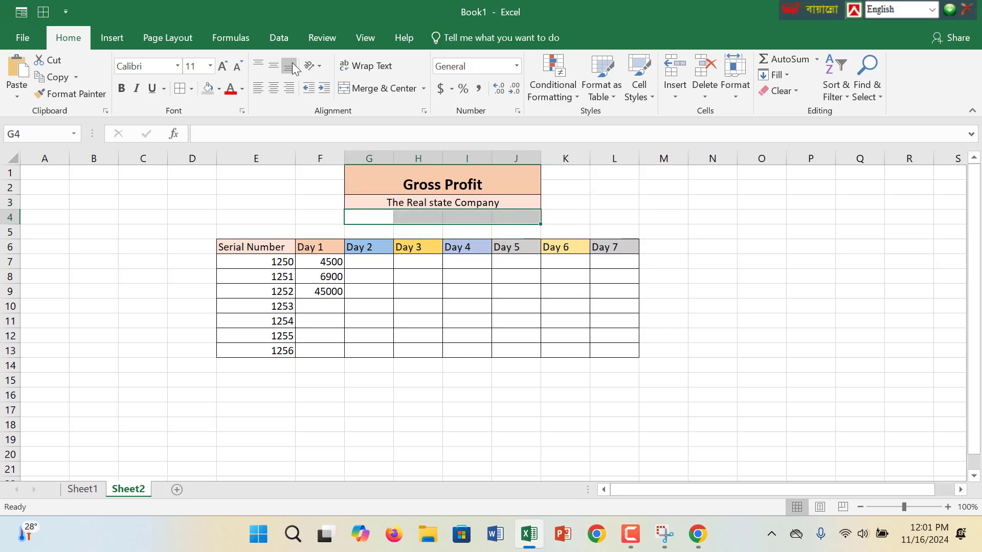
click(379, 88)
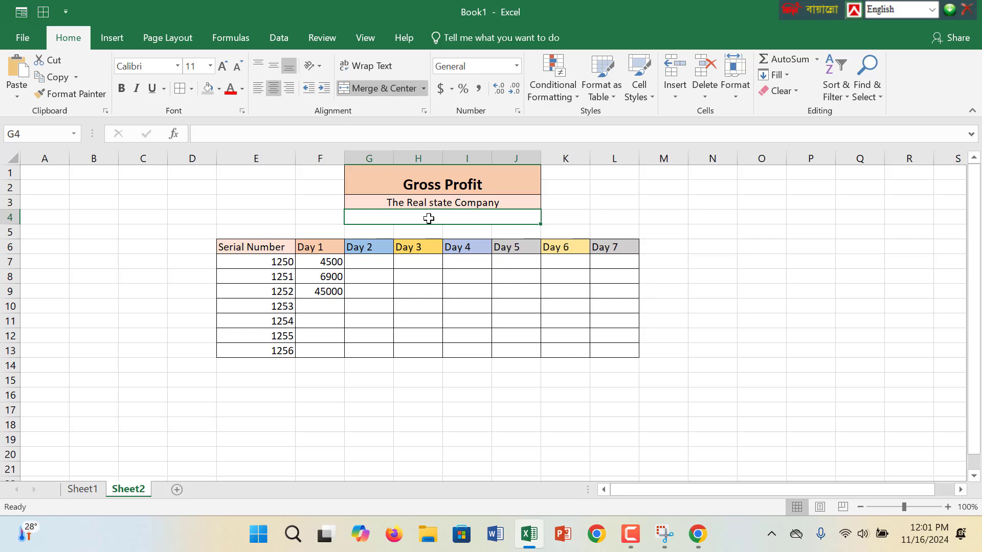
Enter the heading "Income posting" in the merged cell G4:J4
text(Incom)
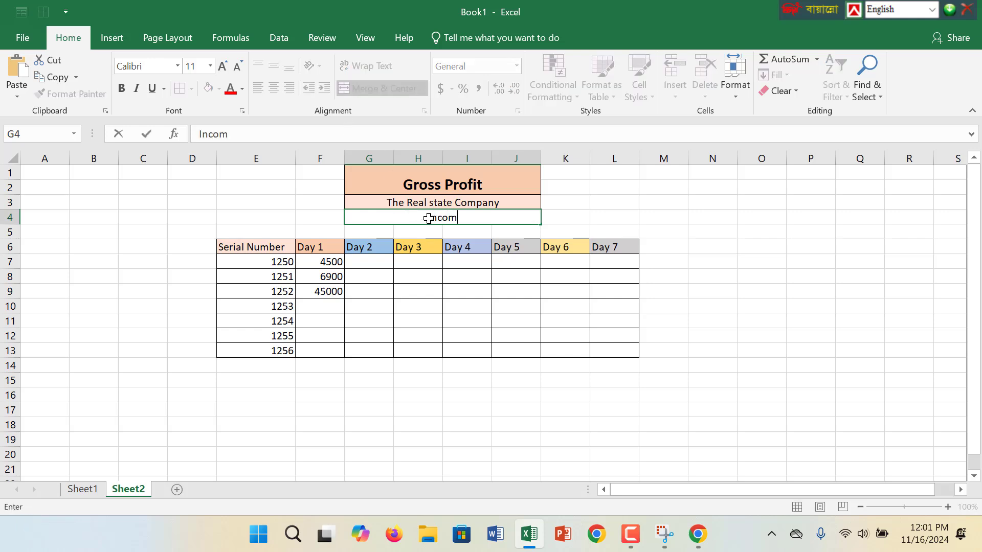
text(e)
key(BackSpace)
text(e So)
key(BackSpace)
key(BackSpace)
key(BackSpace)
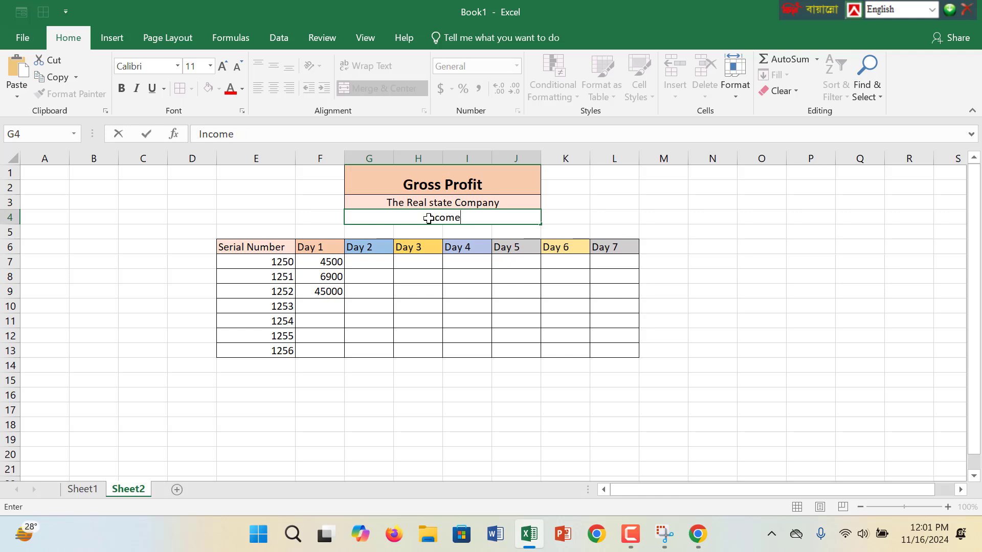
text(posting)
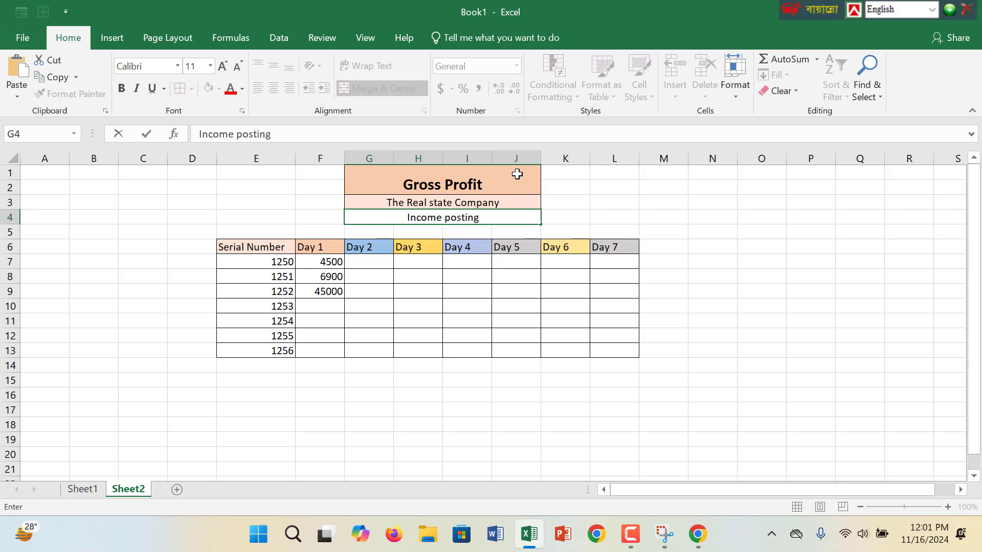
click(595, 219)
Give the "Income posting" heading a gray fill and make its text bold
click(514, 219)
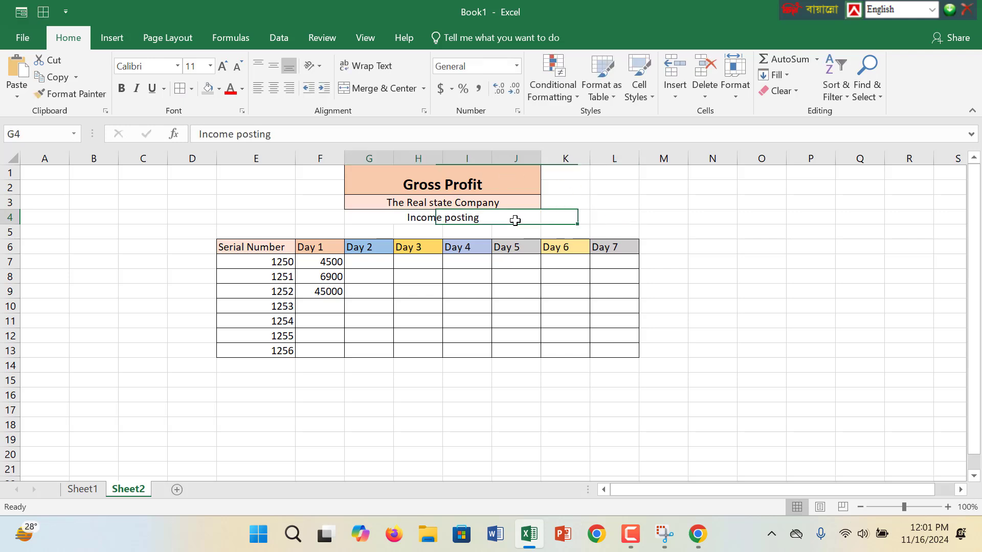
click(212, 89)
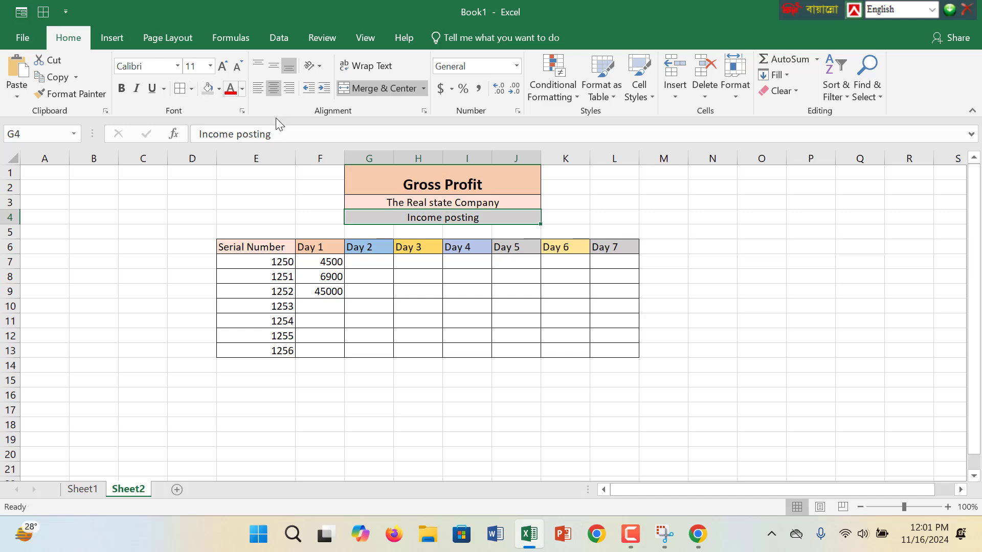
click(122, 91)
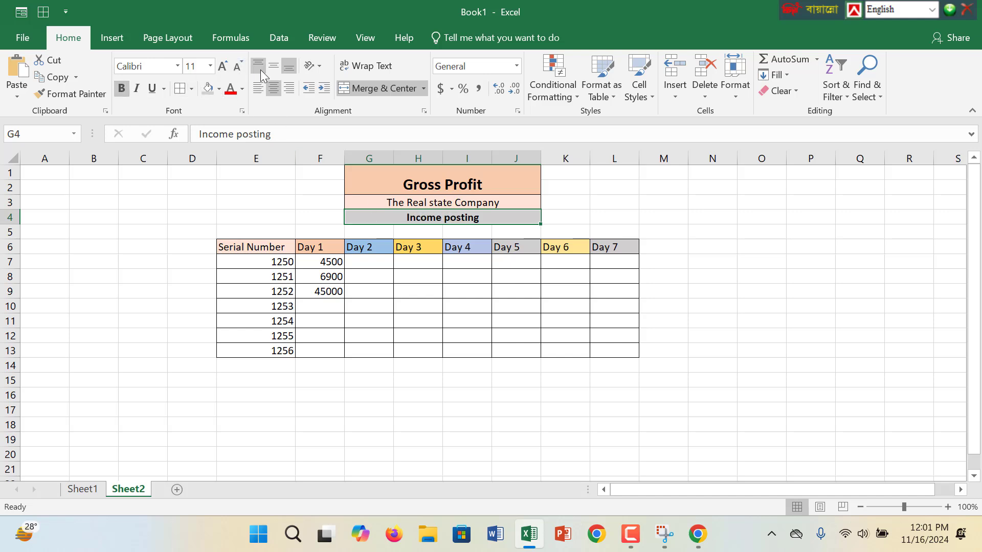
click(485, 325)
Copy the Day 1 amounts in F8:F9 into F10:F11 and F12:F13
drag(325, 290, 334, 275)
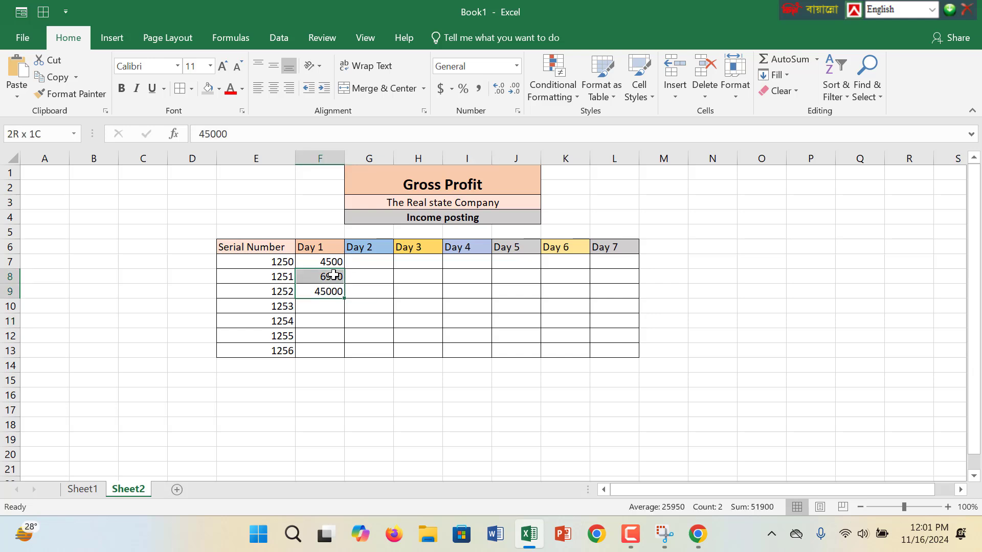
key(ctrl+c)
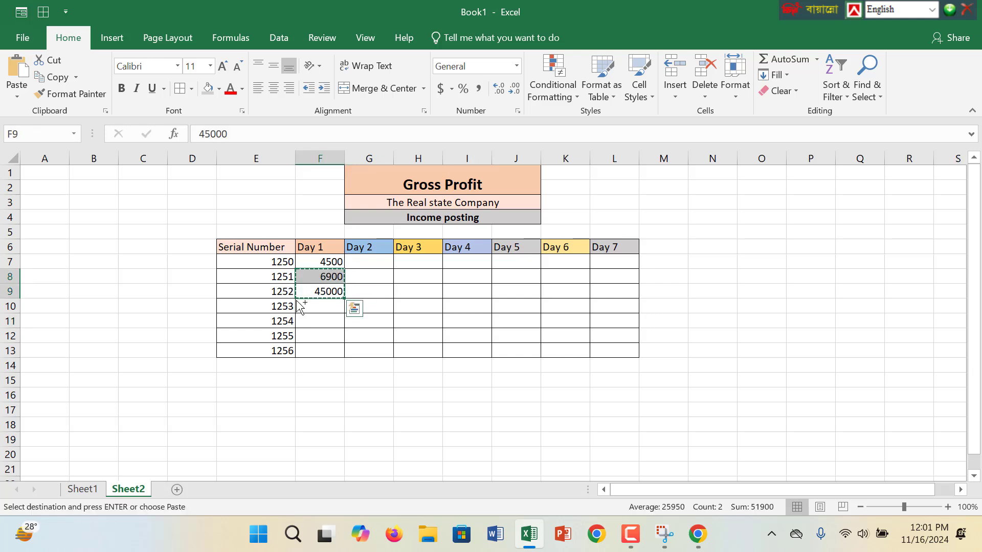
click(330, 305)
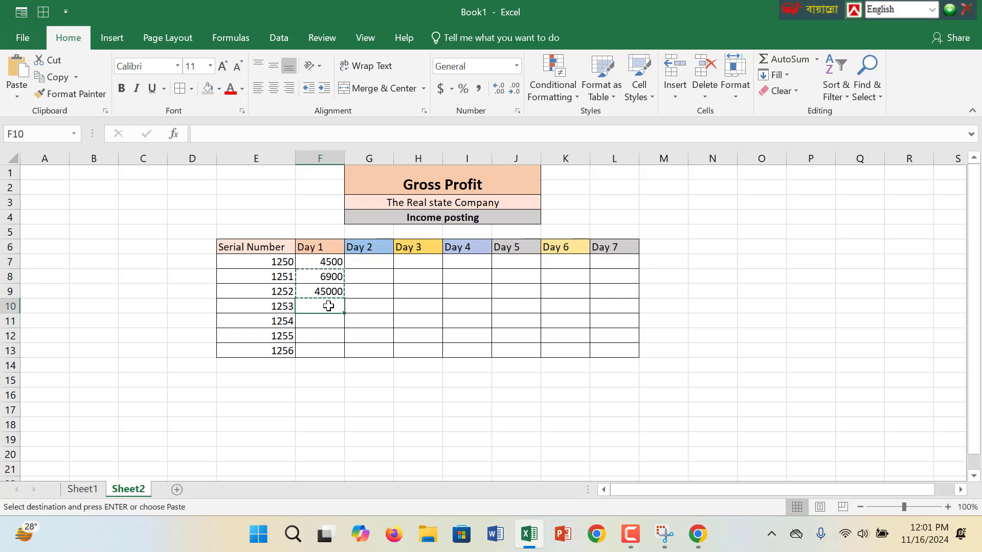
click(325, 336)
key(ctrl+v)
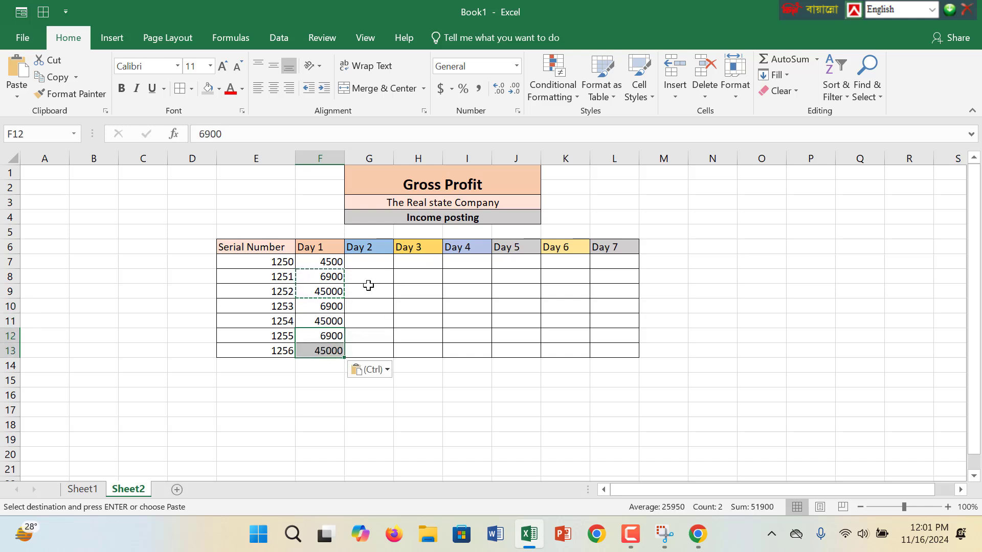
Copy the Day 1 amounts in F9:F13 into the Day 5 cells J9:J13
click(362, 262)
drag(324, 344, 325, 287)
key(ctrl+c)
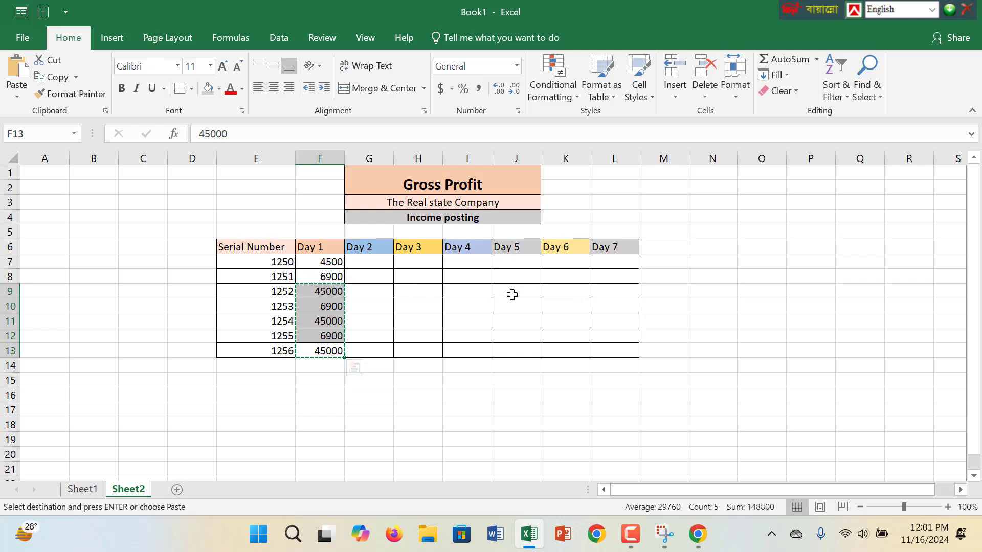
click(506, 295)
key(ctrl+v)
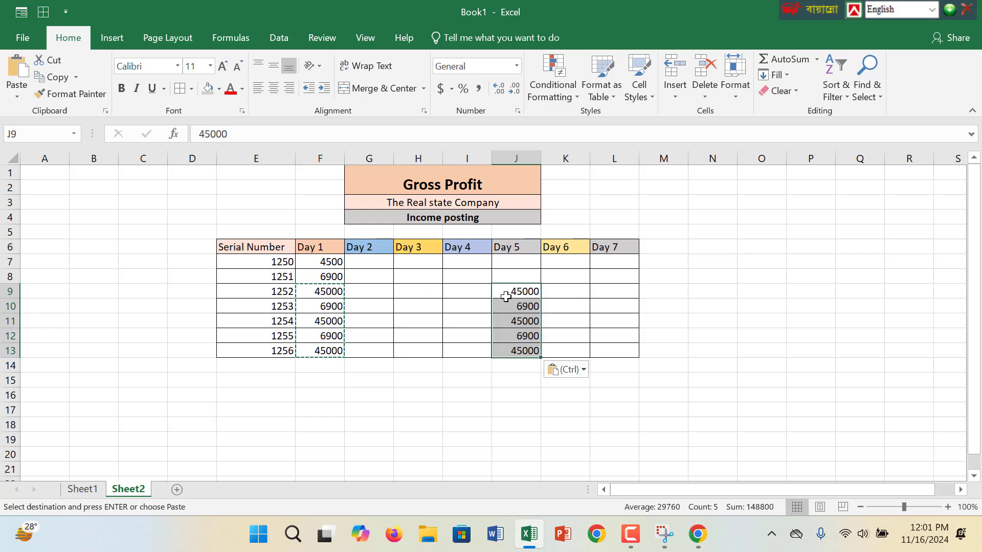
Enter the Day 2 amounts 2500, 4500 and 8500 in cells G7:G9
click(421, 281)
click(365, 260)
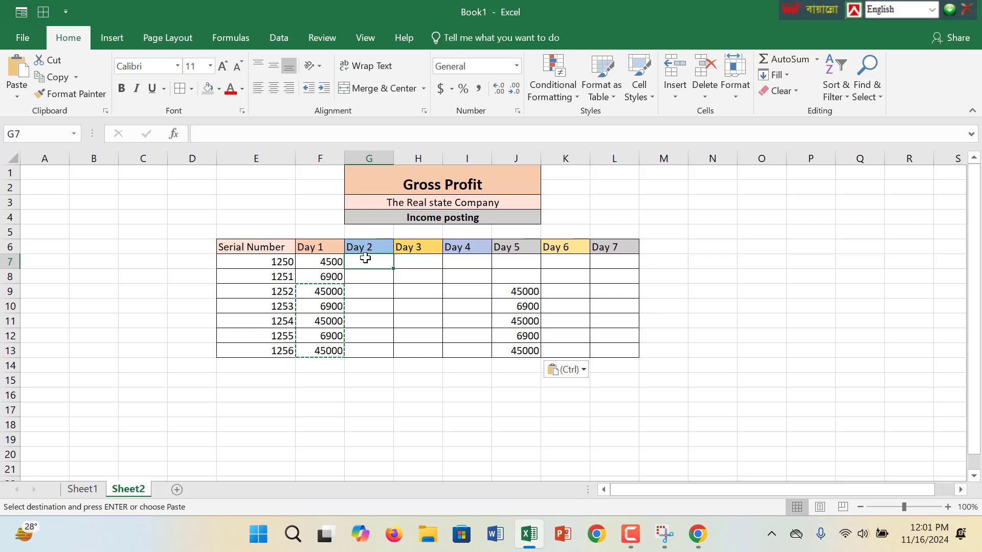
text(2500)
click(361, 277)
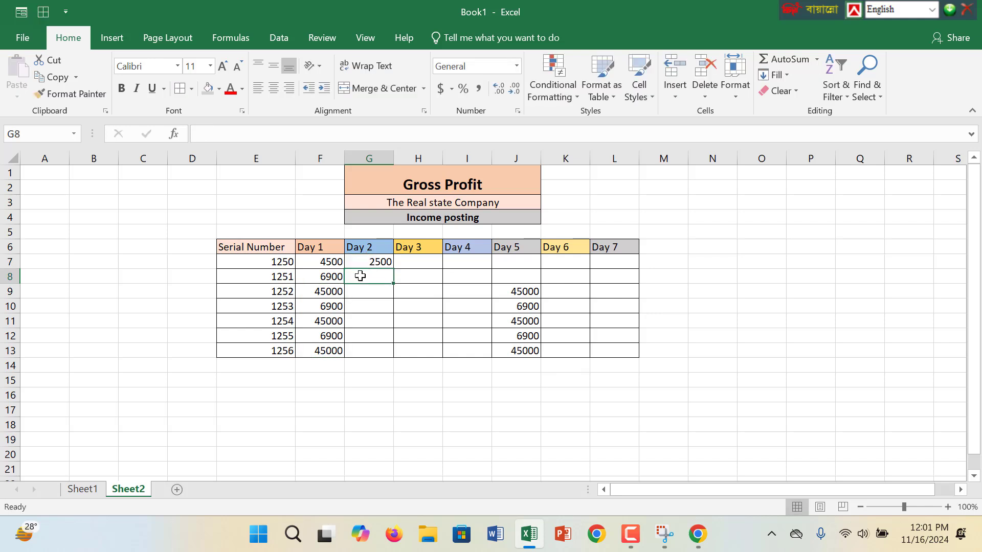
text(4500)
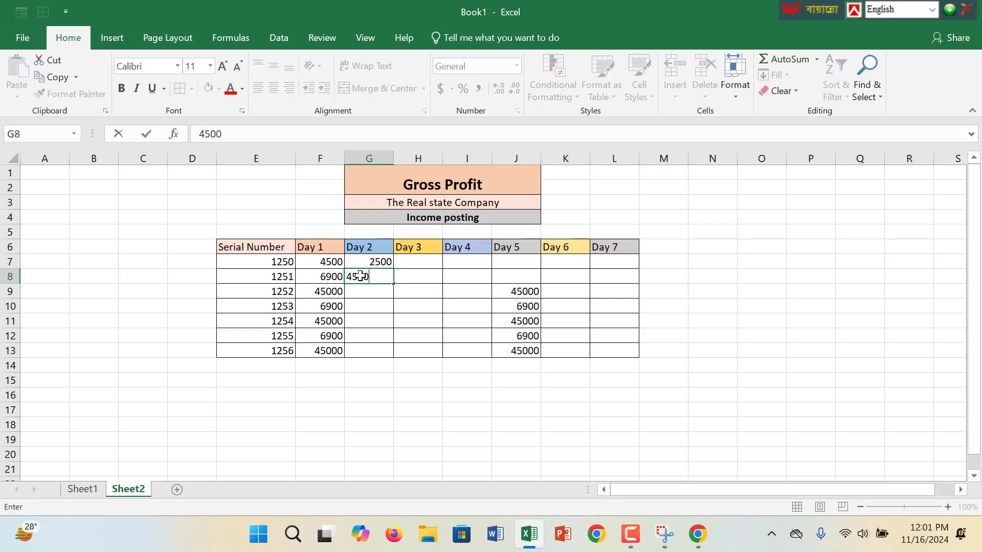
key(Return)
text(850)
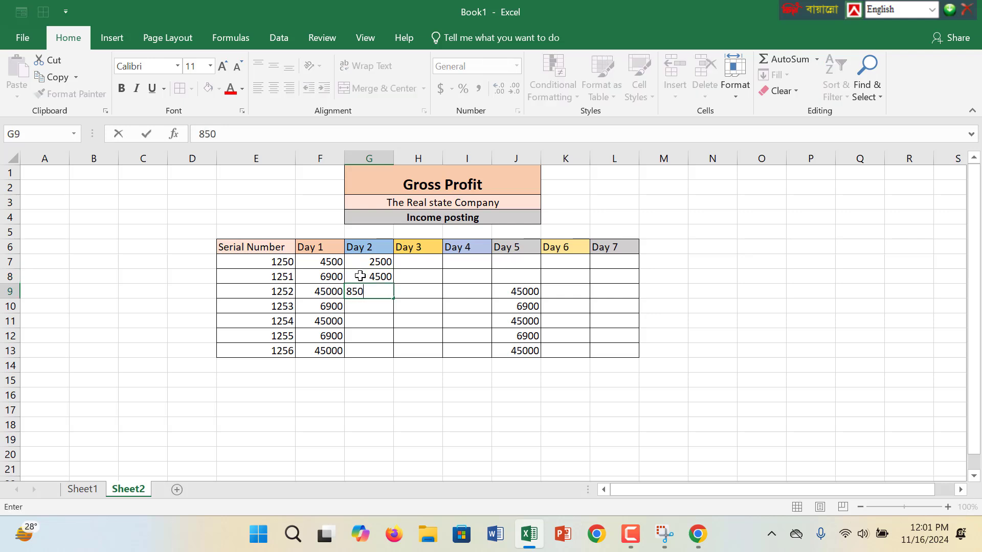
text(0)
Fill the remaining Day 2 cells G10:G13 with 3600, 4500, 8500 and 1200
click(357, 305)
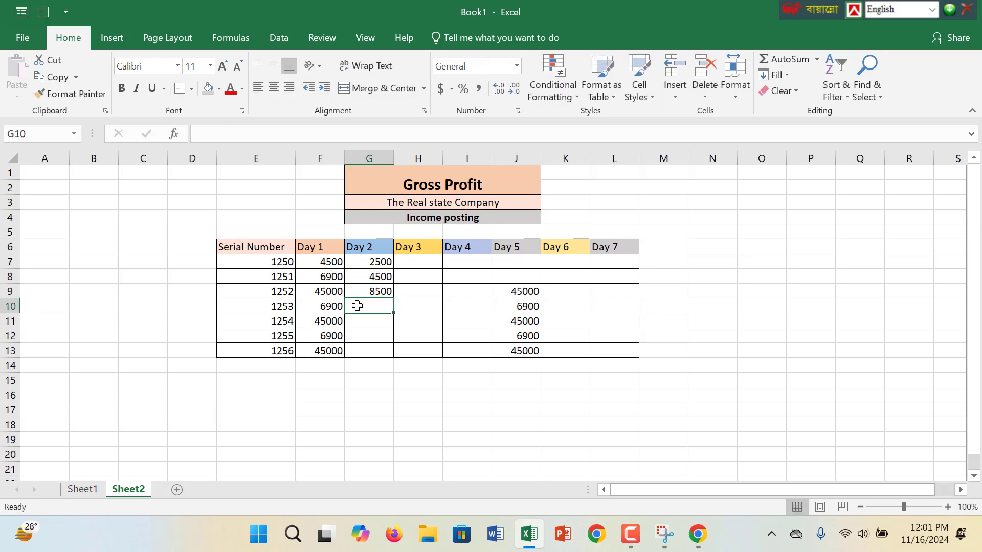
text(3600)
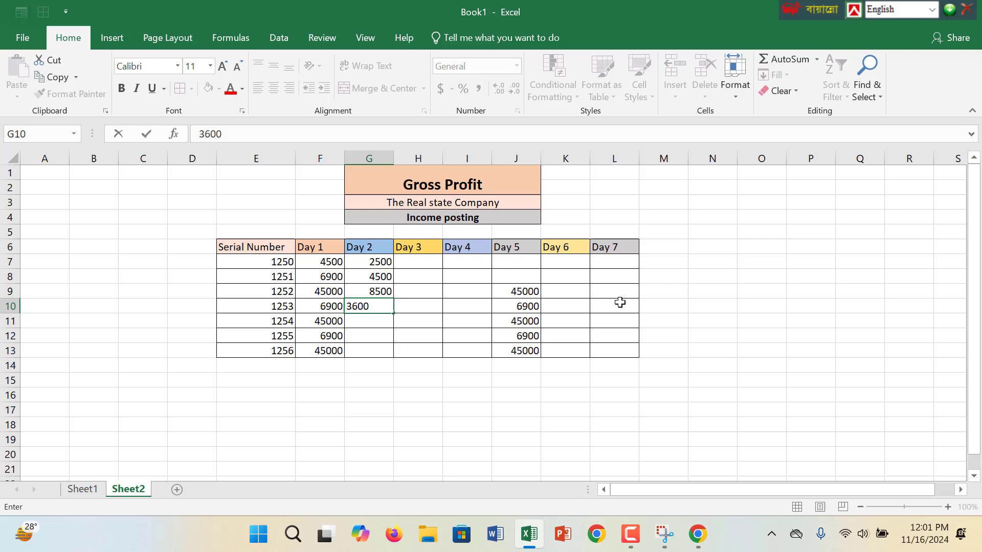
click(387, 321)
text(4)
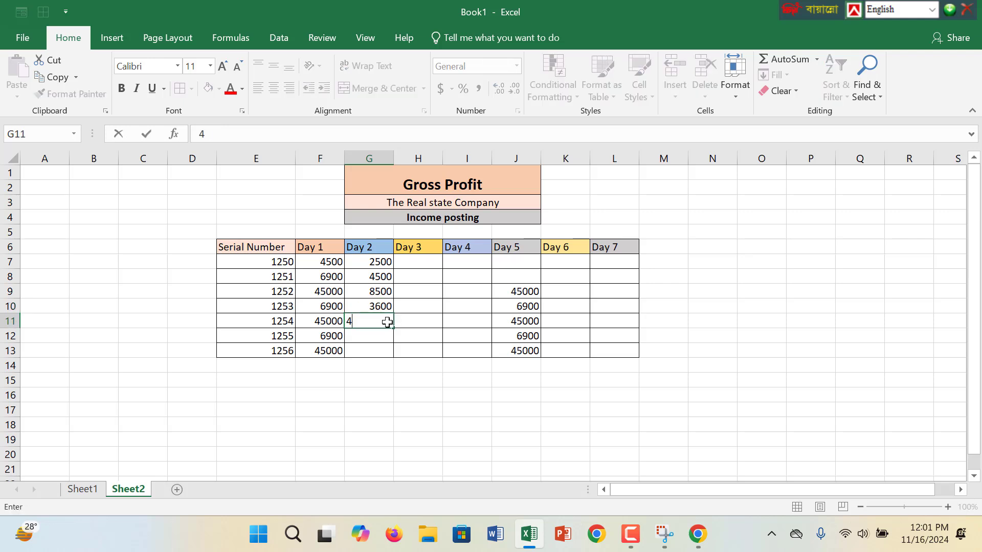
text(500)
click(371, 340)
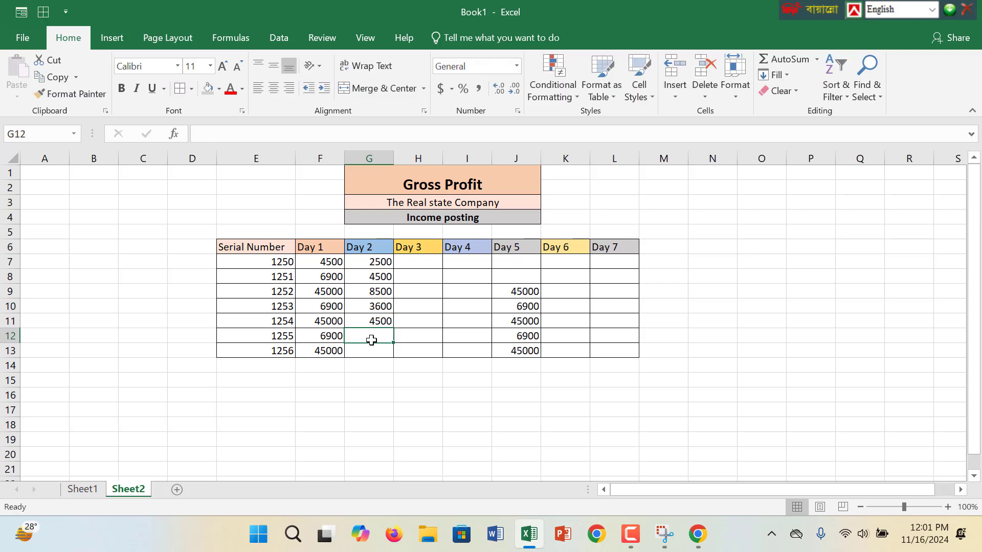
text(8500)
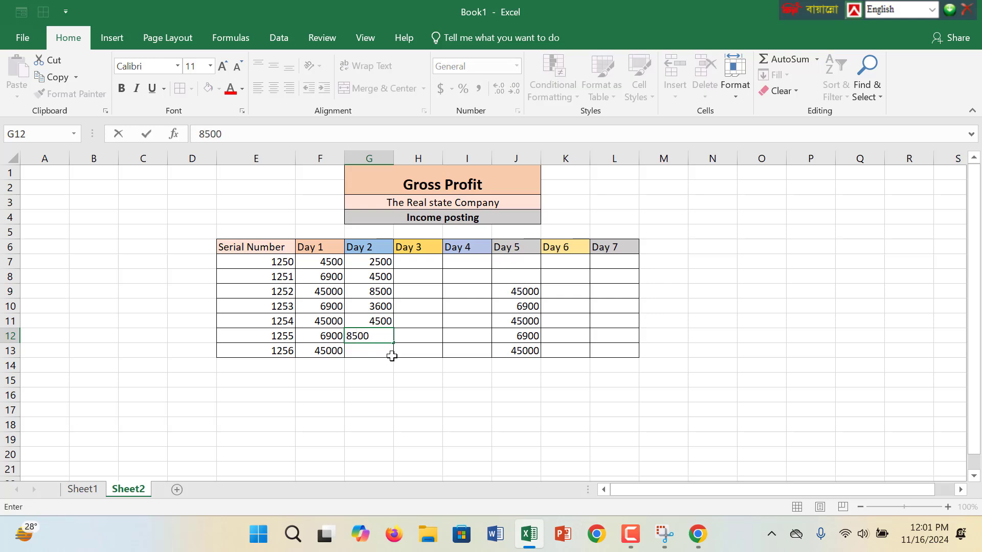
click(389, 357)
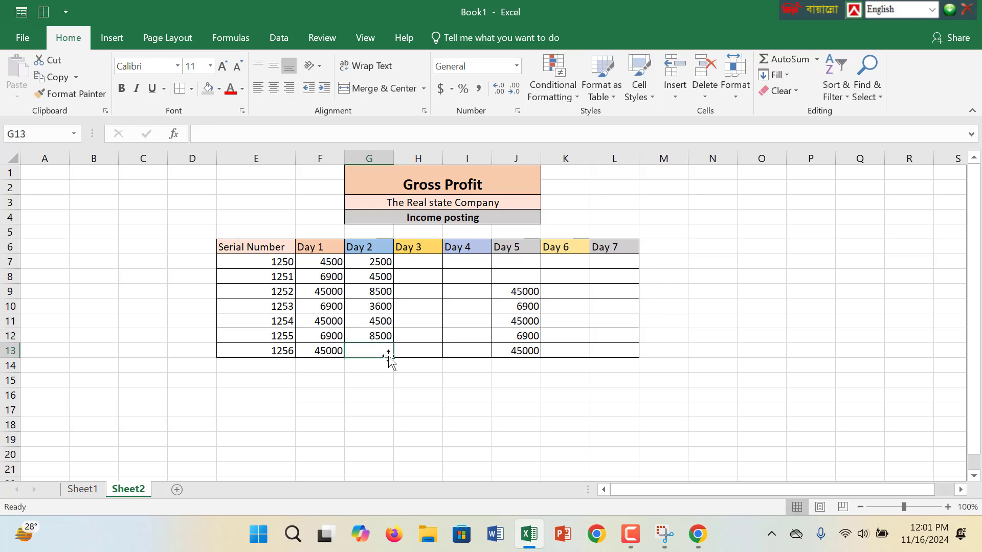
text(1200)
click(404, 339)
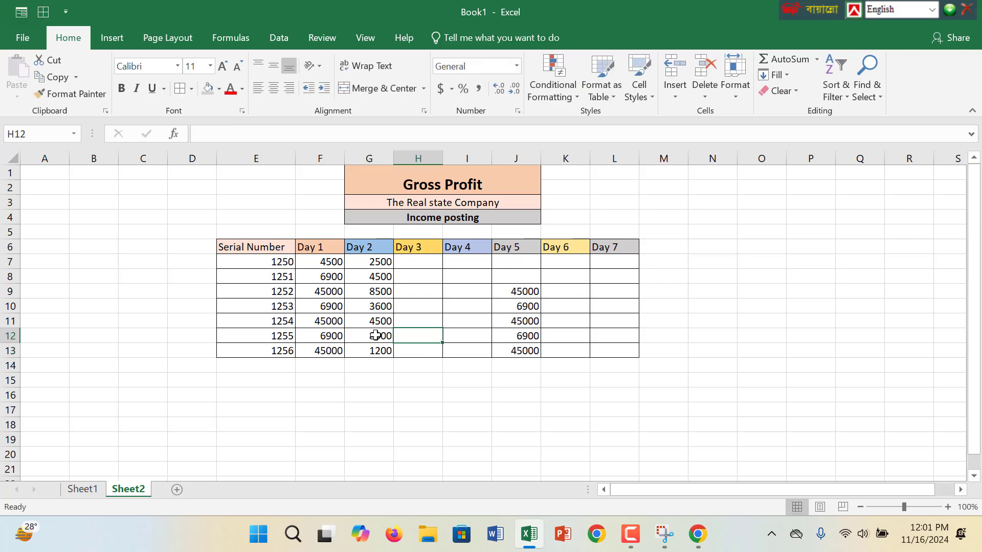
Copy the Day 2 amounts in G10:G13 into the Day 3 cells H7:H10
drag(375, 308, 378, 349)
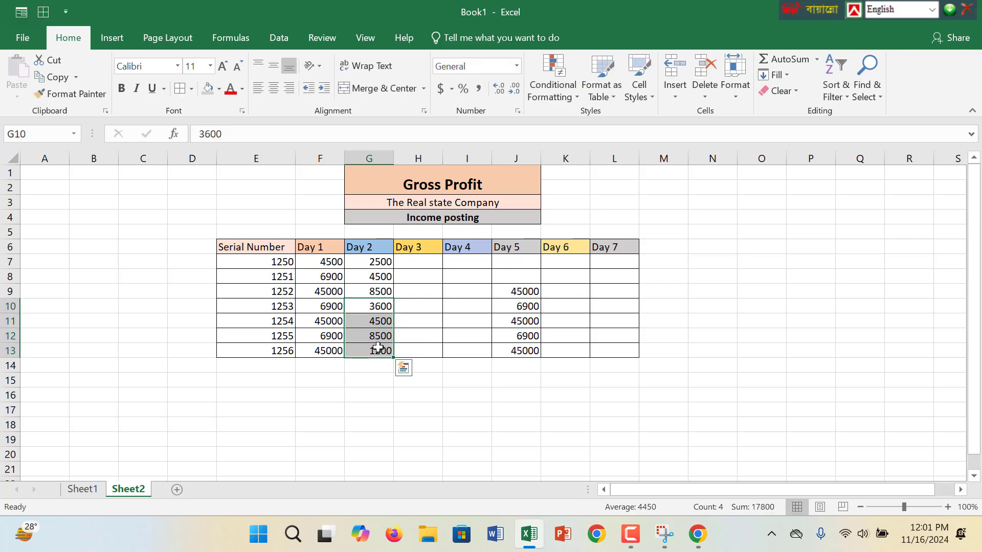
key(ctrl+c)
click(420, 262)
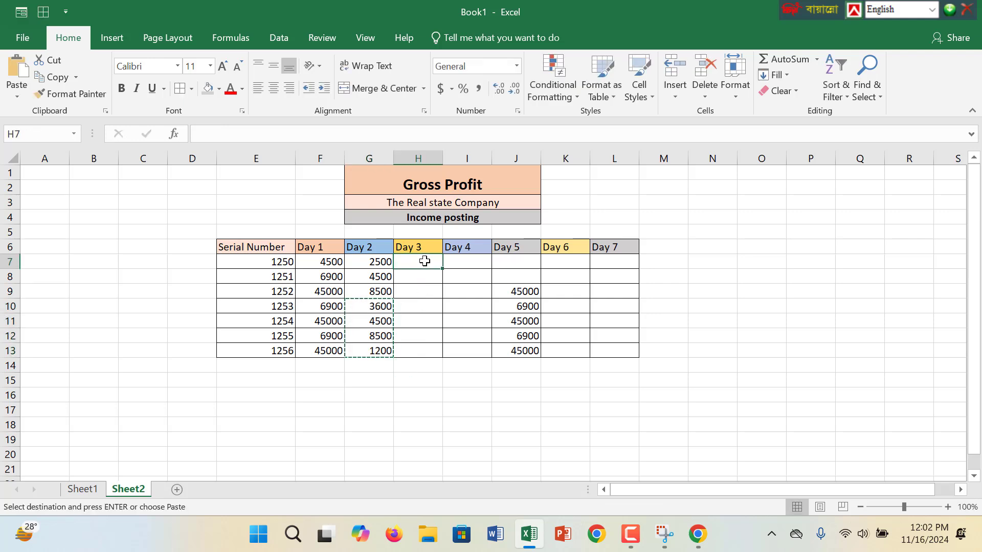
key(ctrl+v)
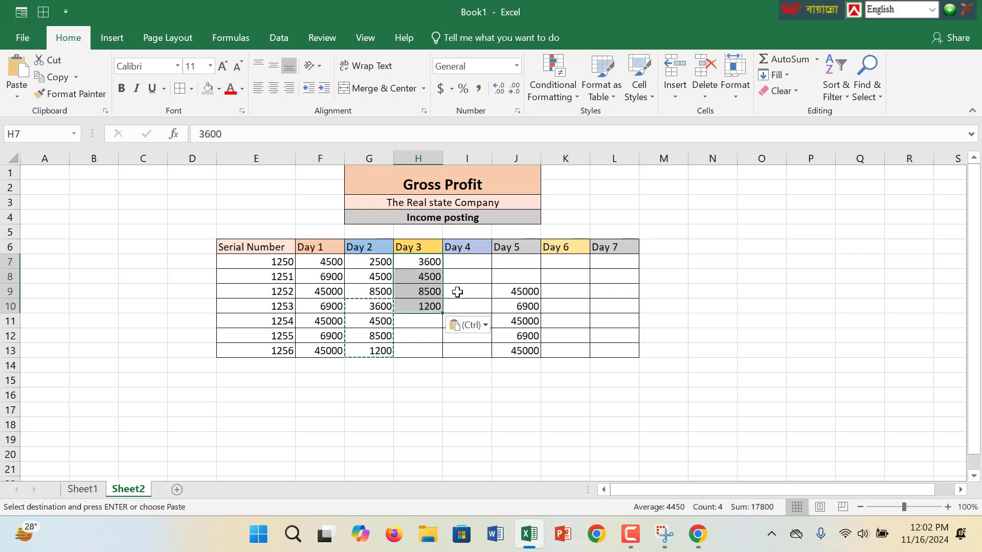
Copy the Day 5 amounts in J9:J11 into the remaining Day 3 cells H11:H13
click(417, 322)
drag(520, 292, 523, 322)
key(ctrl+c)
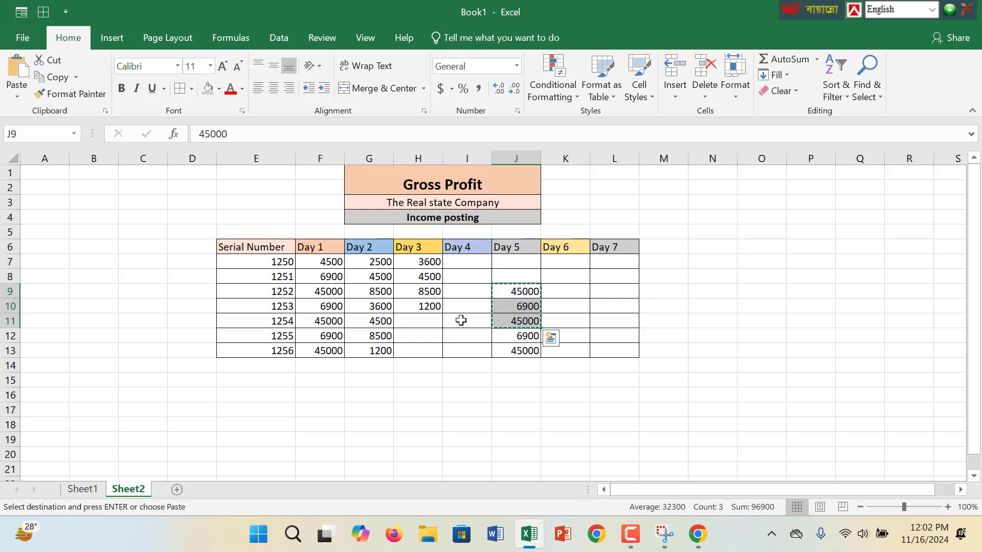
click(417, 321)
key(ctrl+v)
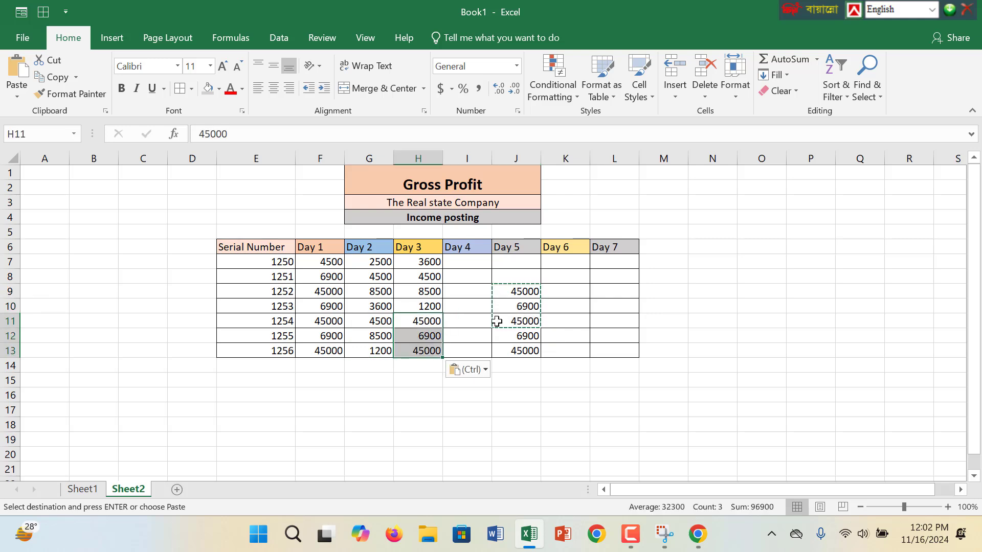
Copy the Day 1 amounts in F9:F12 into the Day 4 cells I7:I10
click(484, 261)
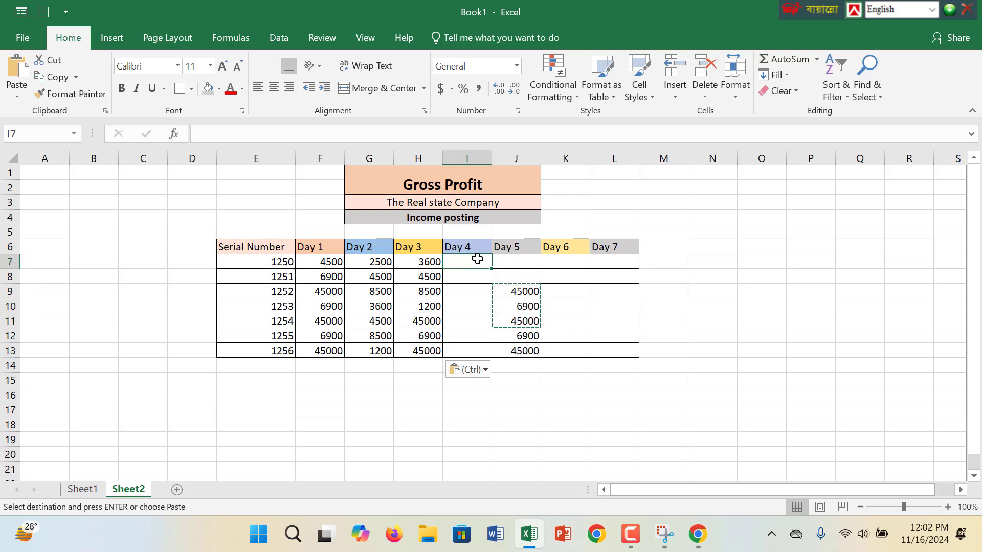
drag(317, 335, 330, 293)
key(ctrl+c)
key(ctrl+q)
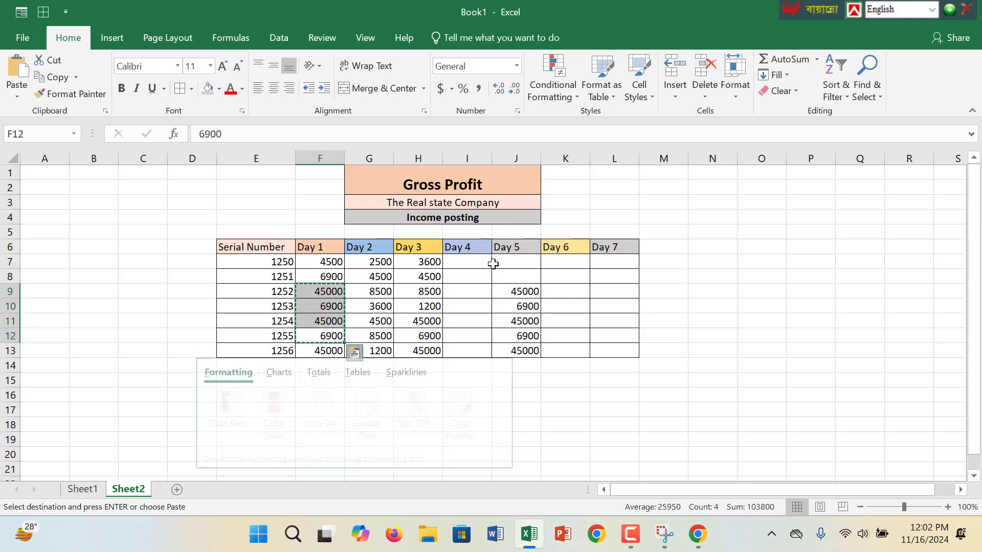
click(481, 262)
key(ctrl+v)
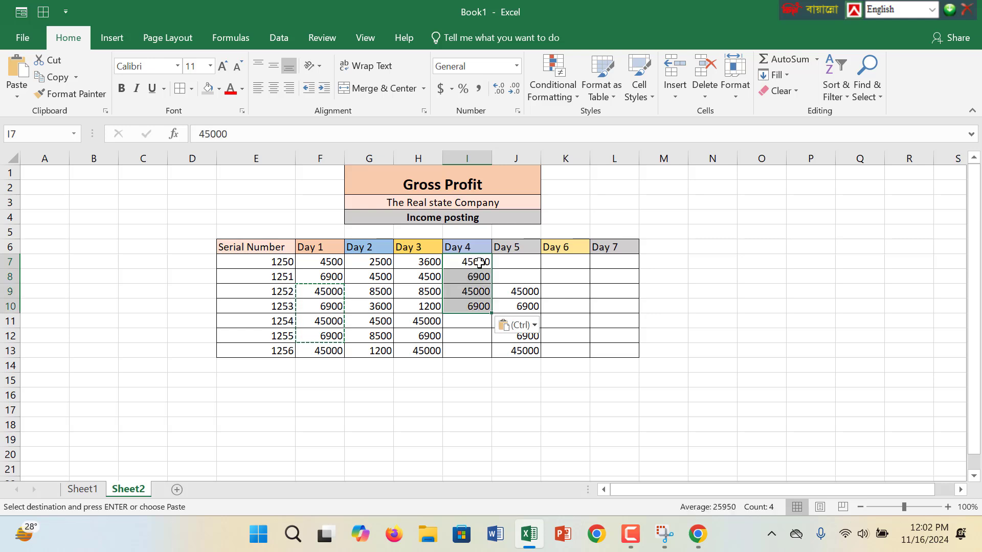
Paste the copied Day 1 amounts again down the Day 4 column, starting at I11
drag(533, 290, 540, 316)
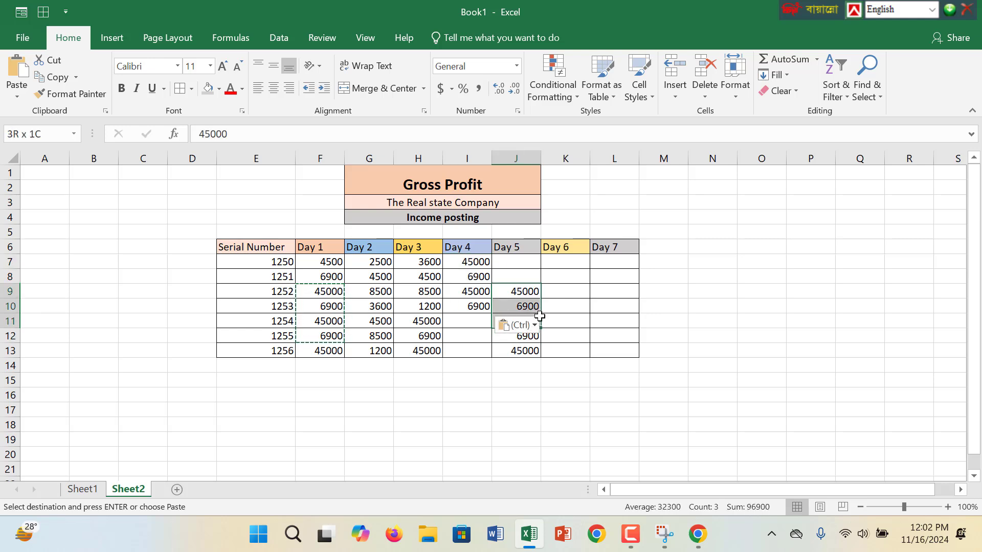
click(456, 316)
key(ctrl+v)
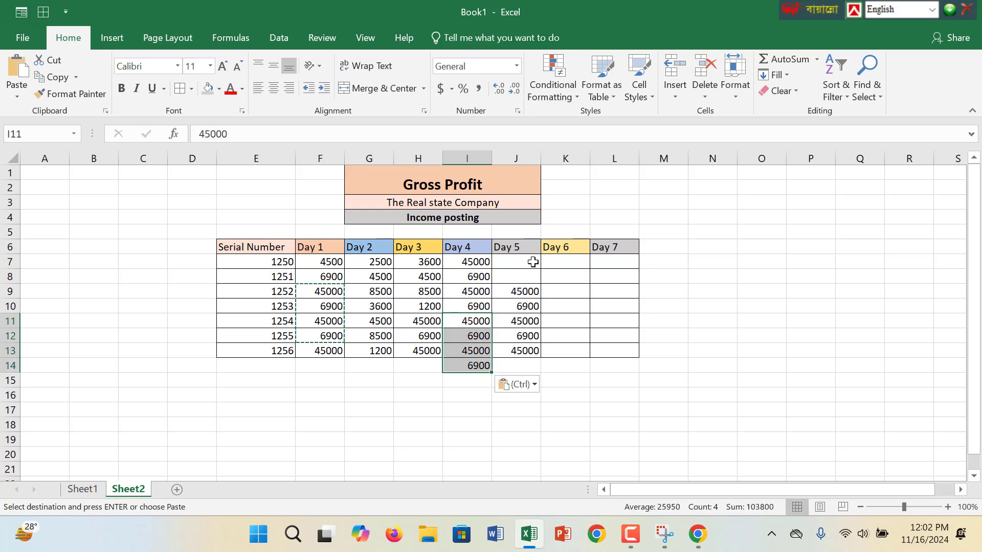
Delete the extra amount in I14 below the table and remove that cell's borders
click(532, 262)
click(461, 364)
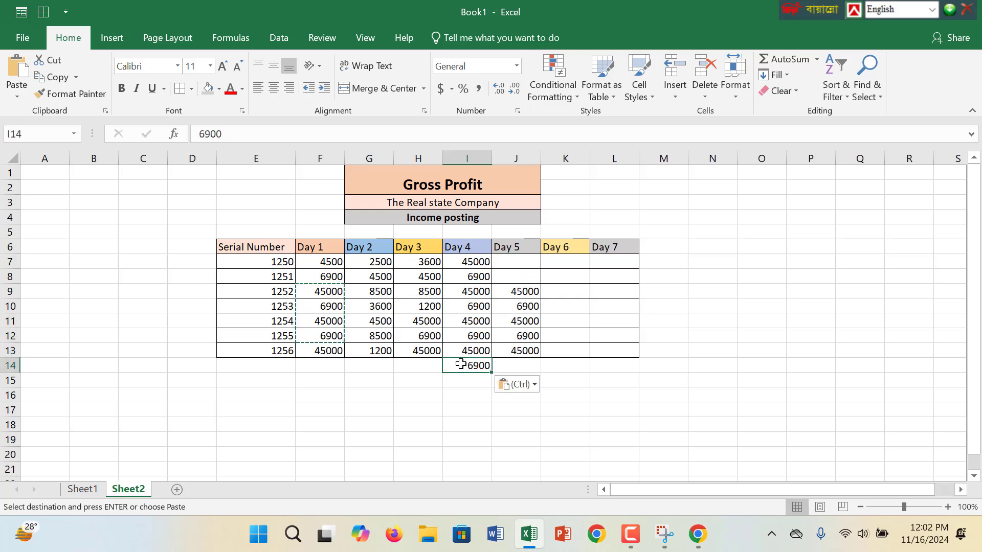
key(Delete)
click(561, 408)
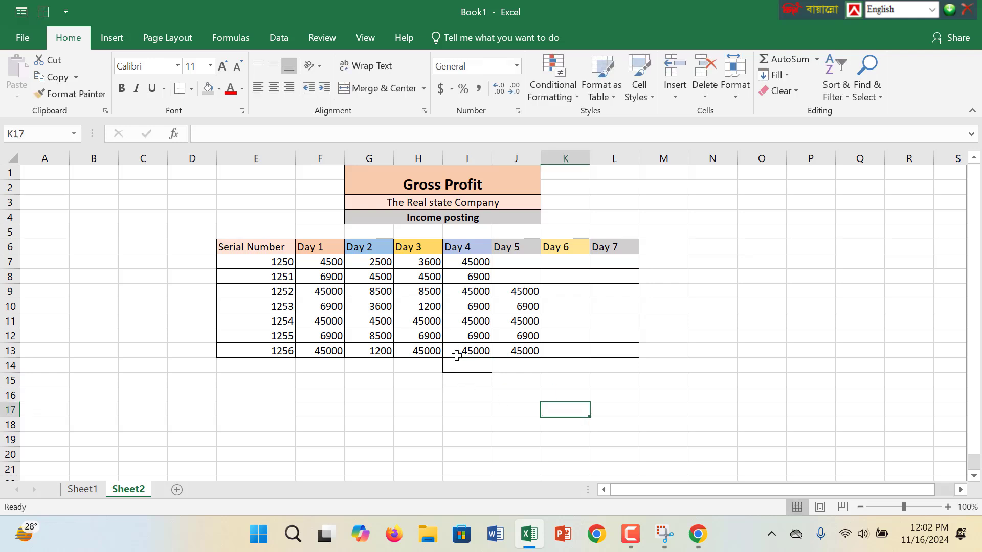
click(468, 368)
click(192, 86)
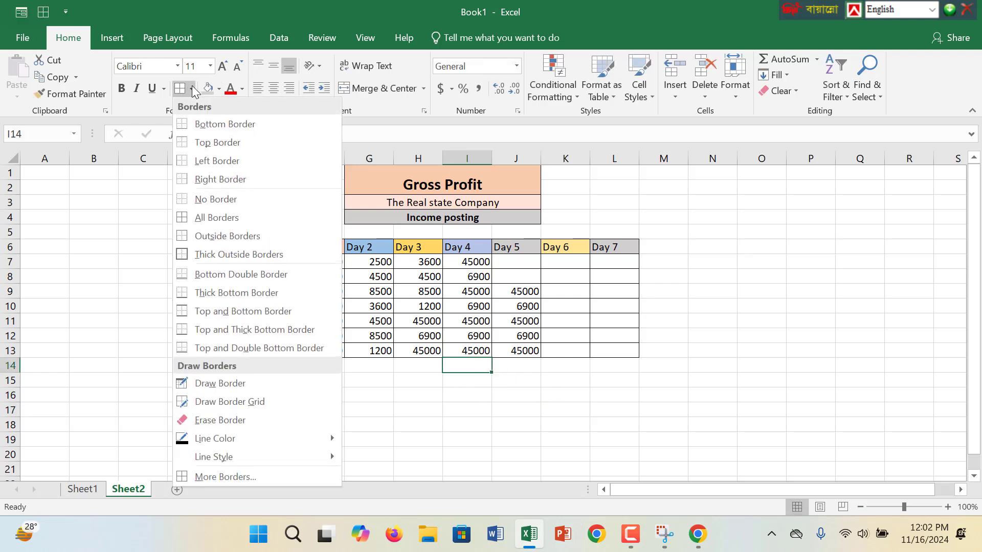
click(215, 200)
click(555, 408)
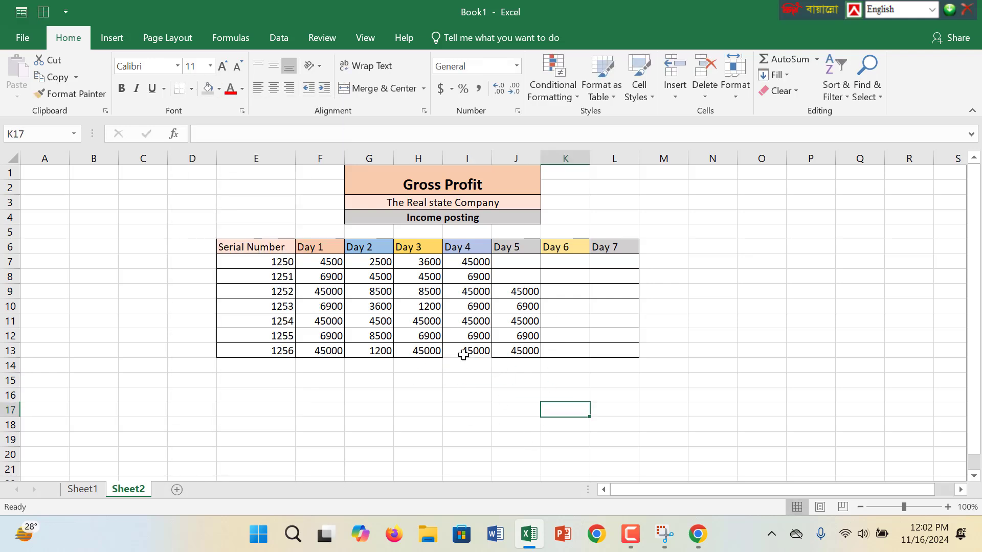
Apply all borders to cell I13, the last Day 4 amount
click(466, 349)
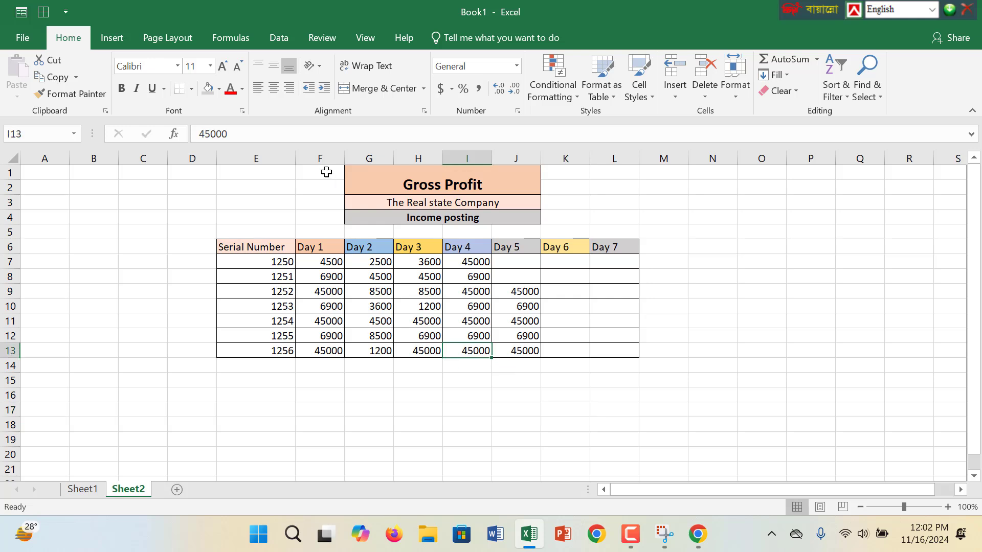
click(191, 88)
click(204, 218)
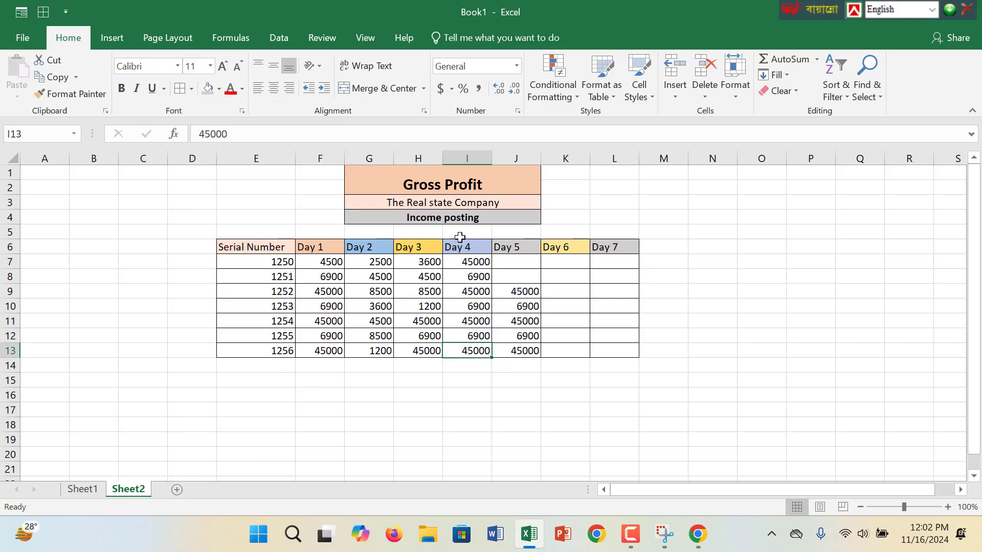
Enter 4500 as the first Day 5 amount in J7 and change the Day 4 amount in I7 to 4500
click(528, 264)
text(4500)
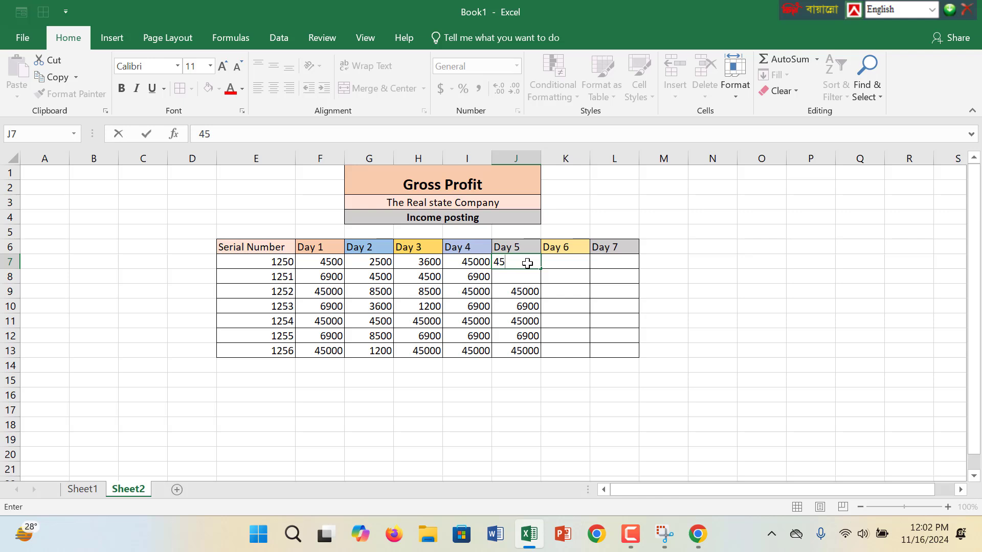
click(484, 261)
double_click(484, 262)
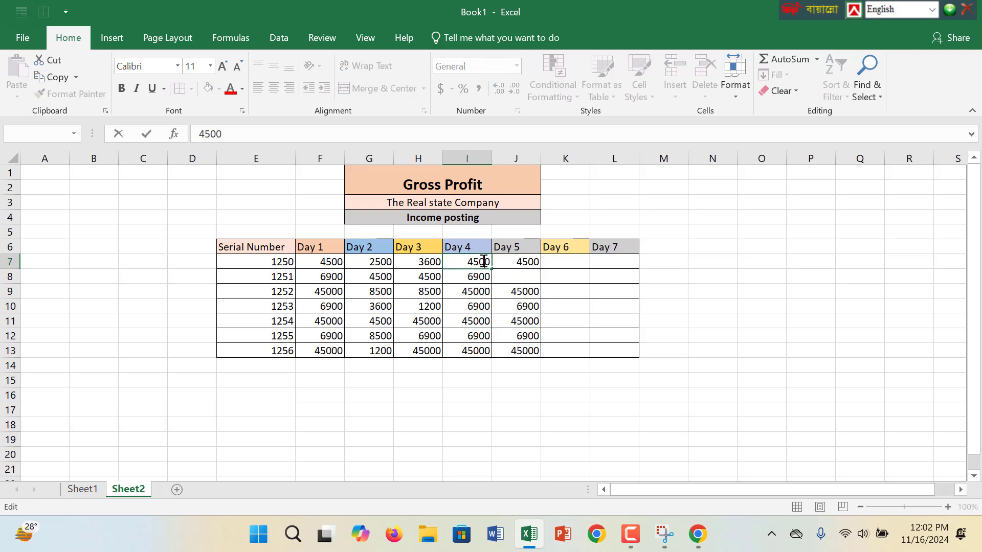
Enter 2500 in the Day 5 cell J8 and change the amount in J11 to 4500
click(508, 282)
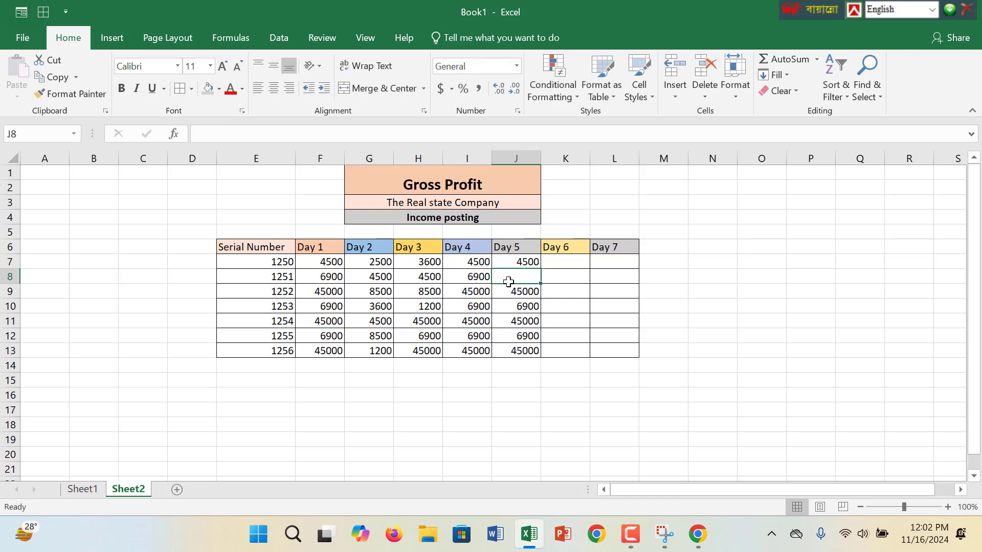
text(2500)
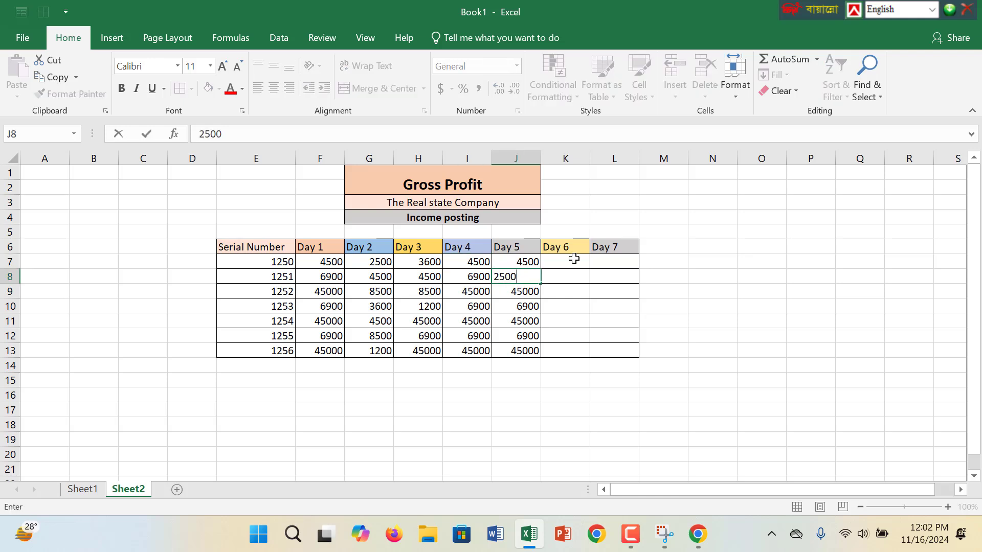
click(574, 259)
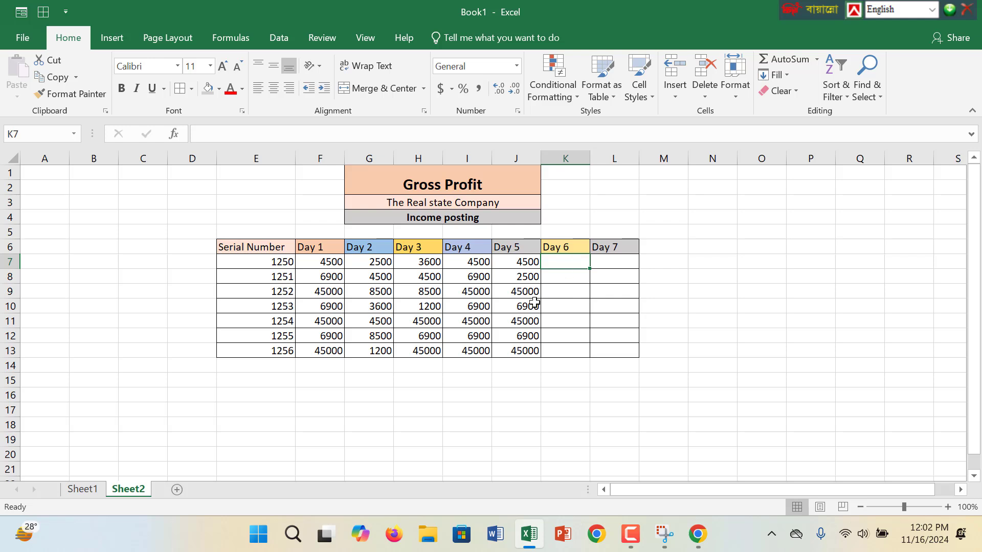
double_click(522, 321)
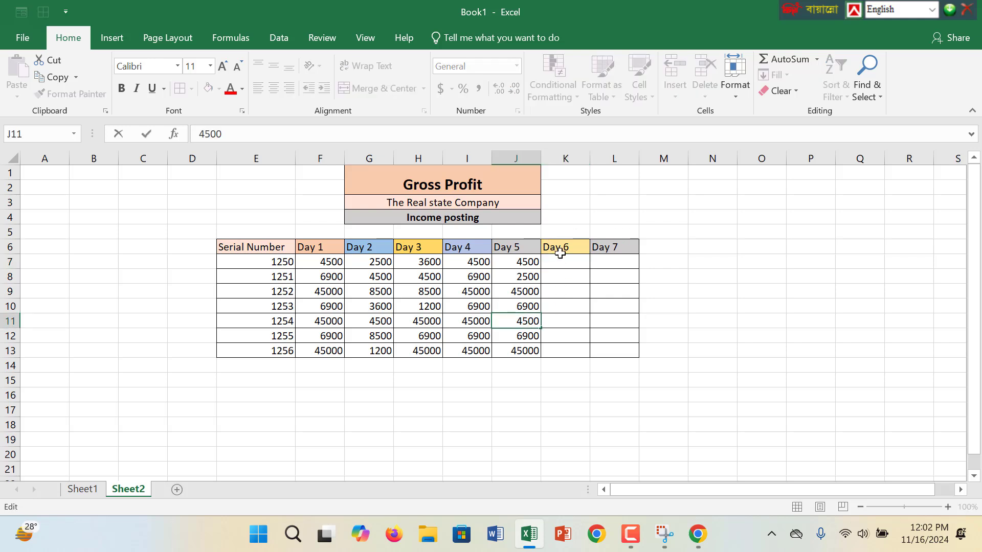
Enter the Day 6 amounts 3200, 1200, 1500 and 2500 in cells K7 to K10
click(576, 261)
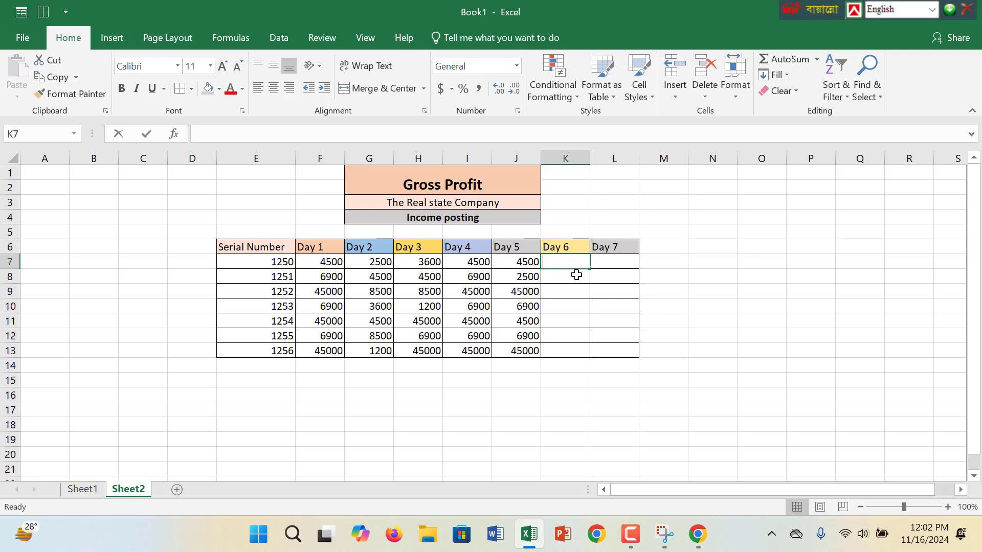
text(3200)
key(Return)
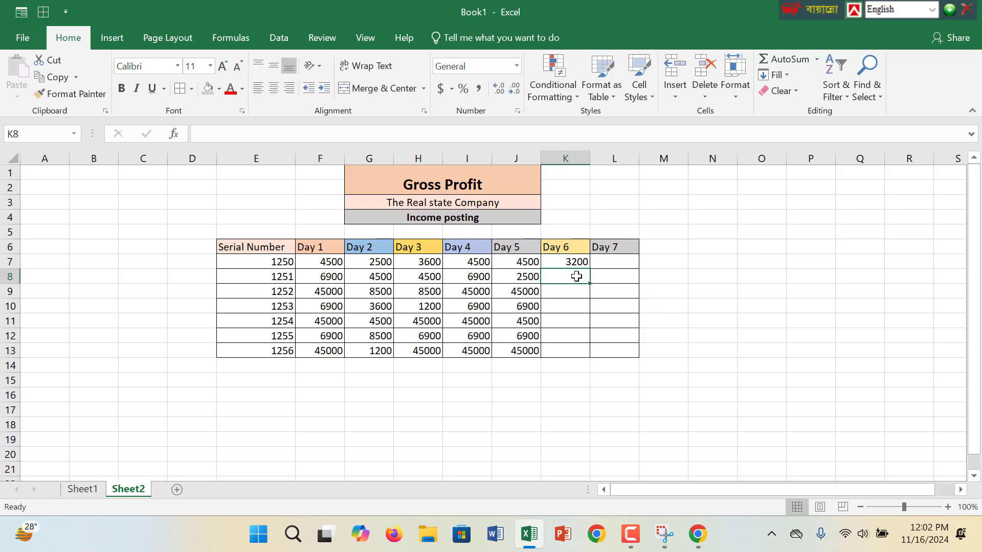
text(1200)
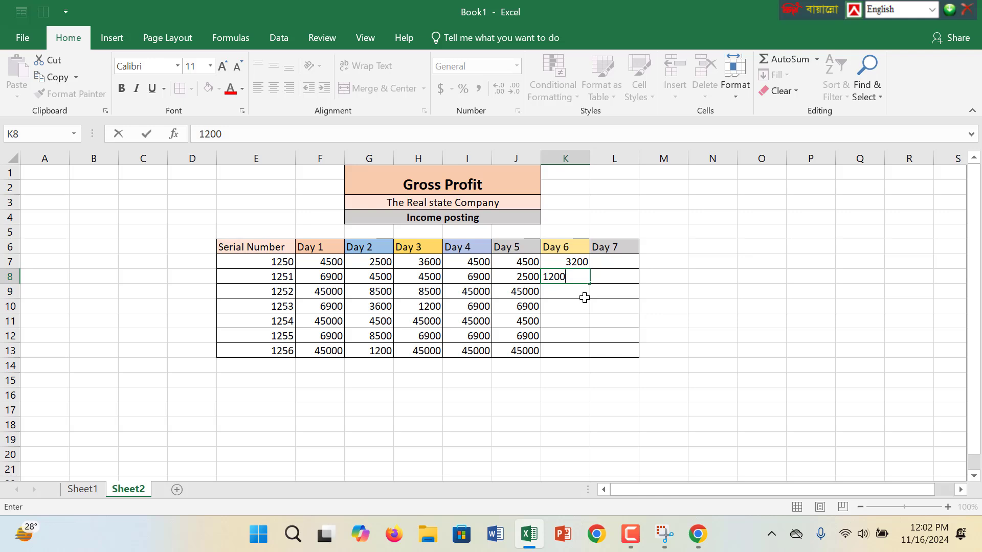
key(Return)
text(1500)
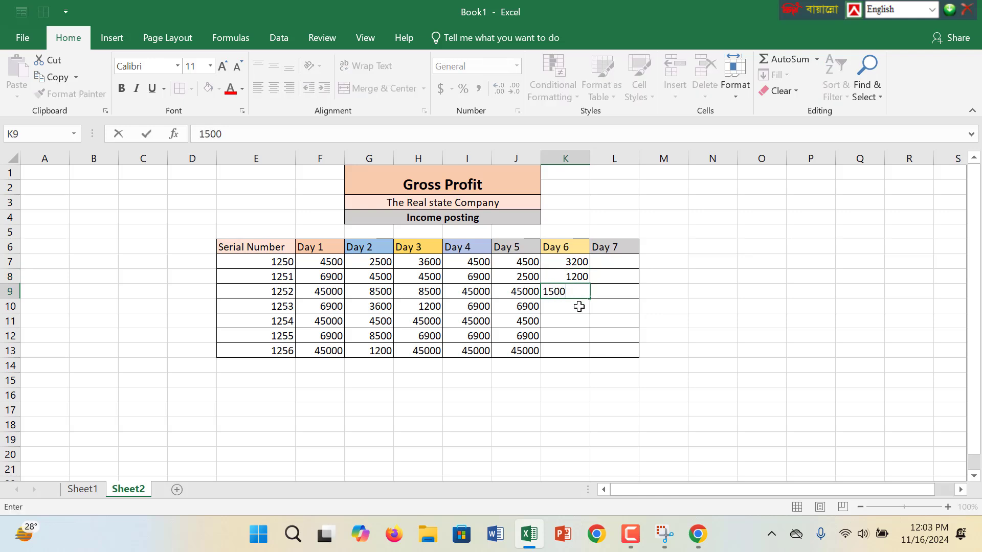
key(Return)
text(2)
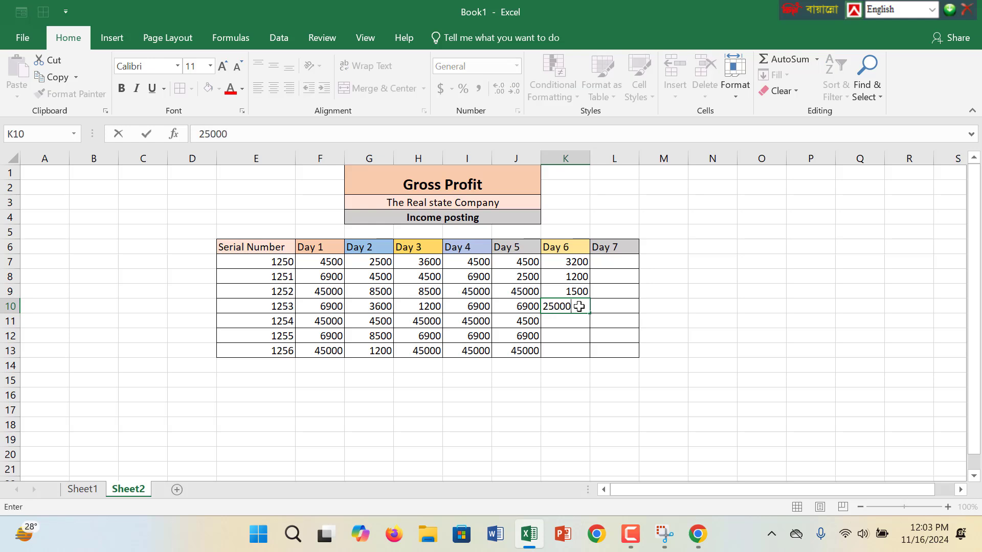
text(500)
key(Return)
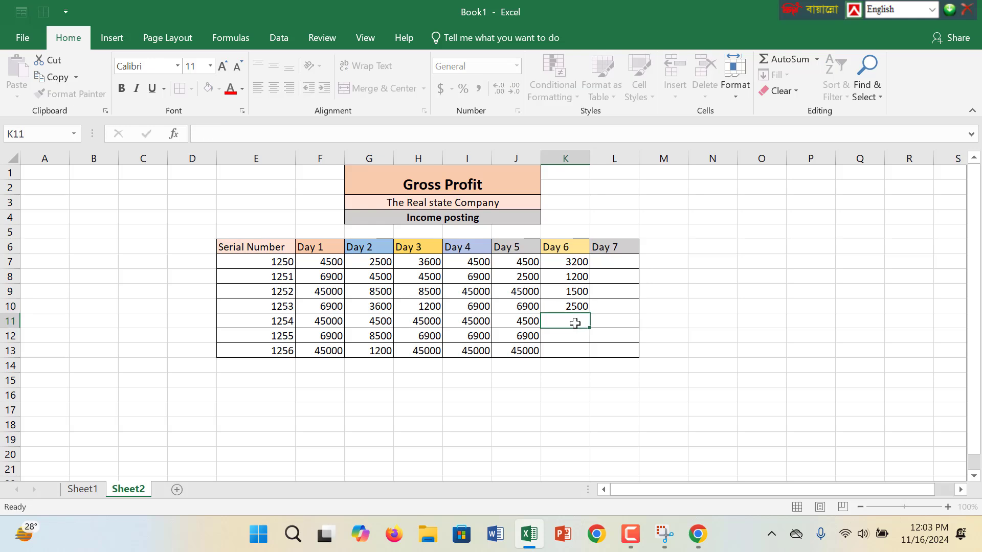
Complete the Day 6 column with 1200, 650 and 2500 in cells K11 to K13
text(1200)
key(Return)
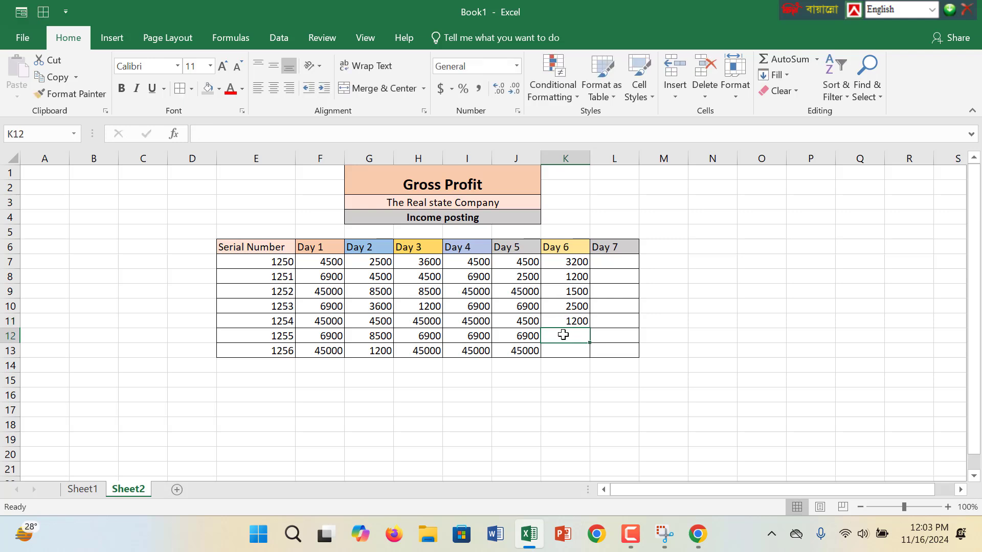
text(650)
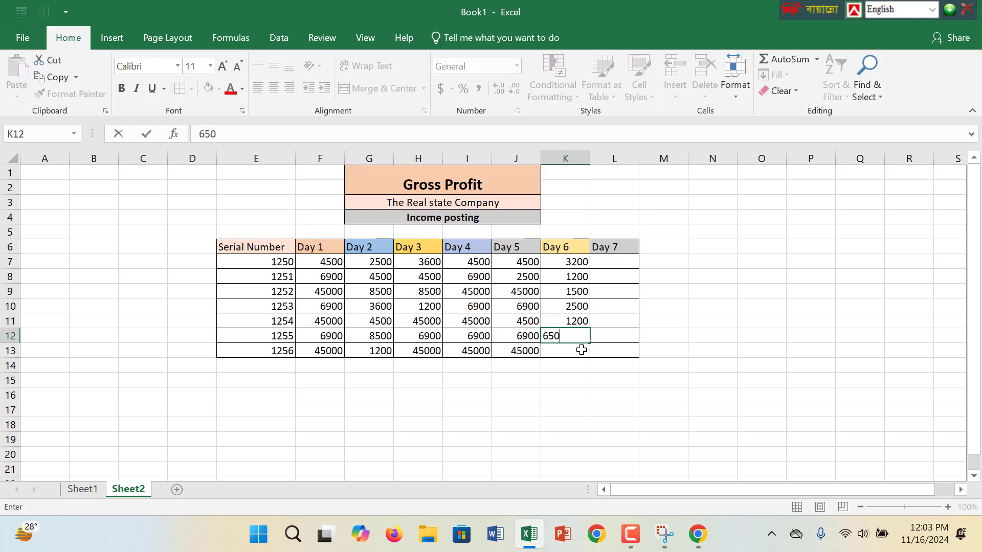
key(Return)
text(250)
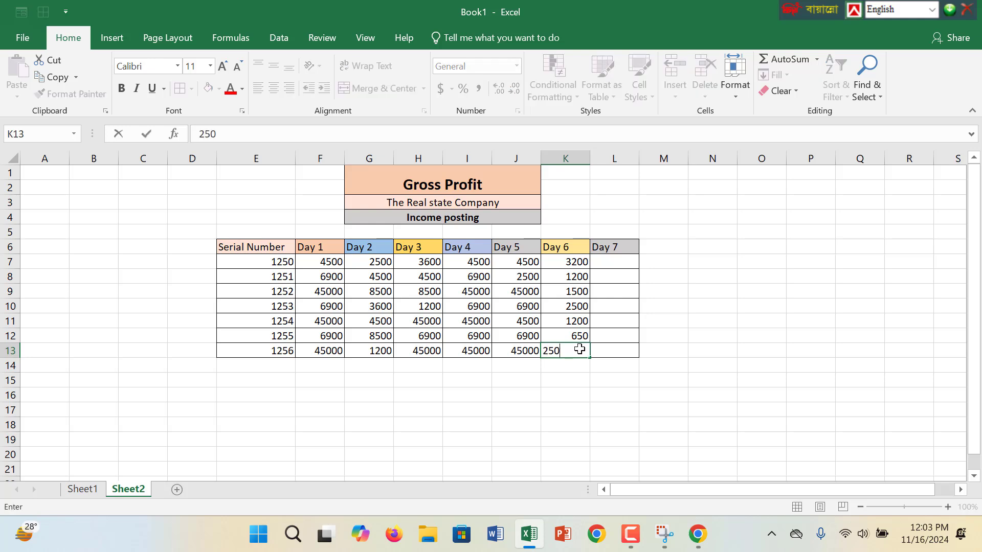
text(0)
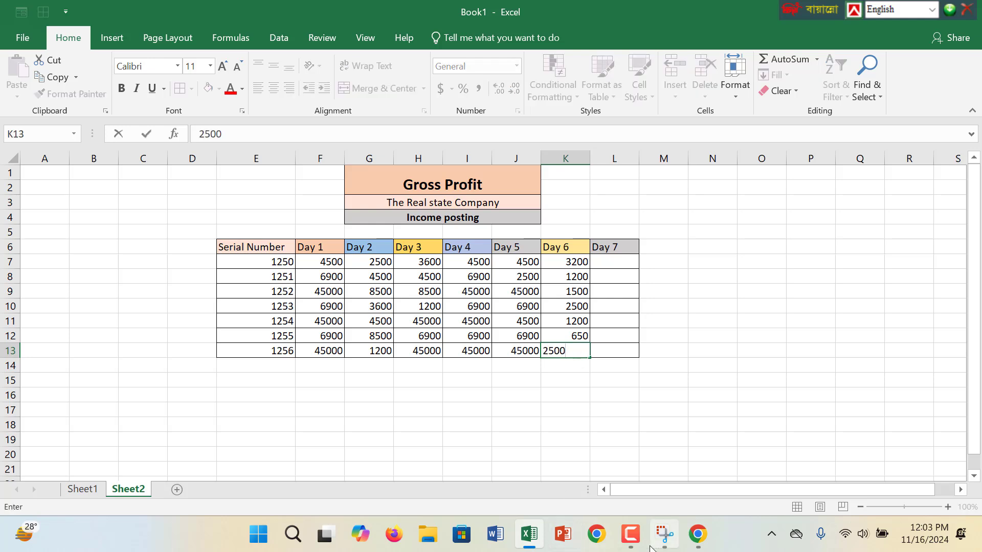
click(631, 534)
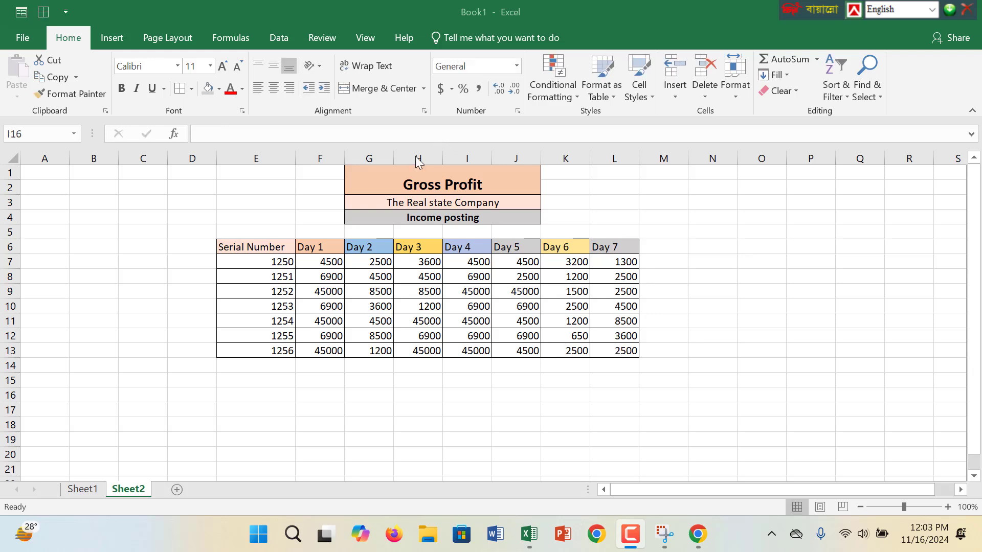
click(563, 365)
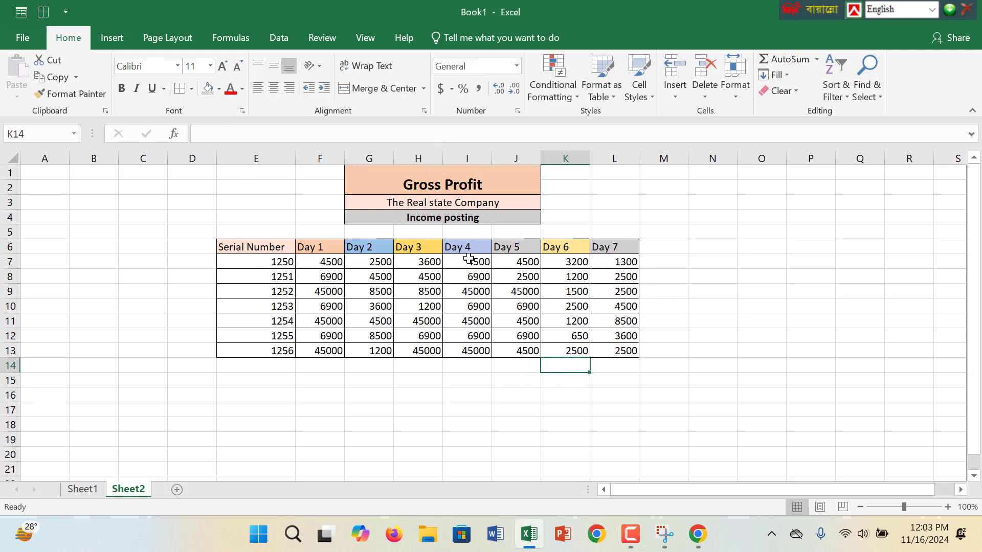
click(467, 219)
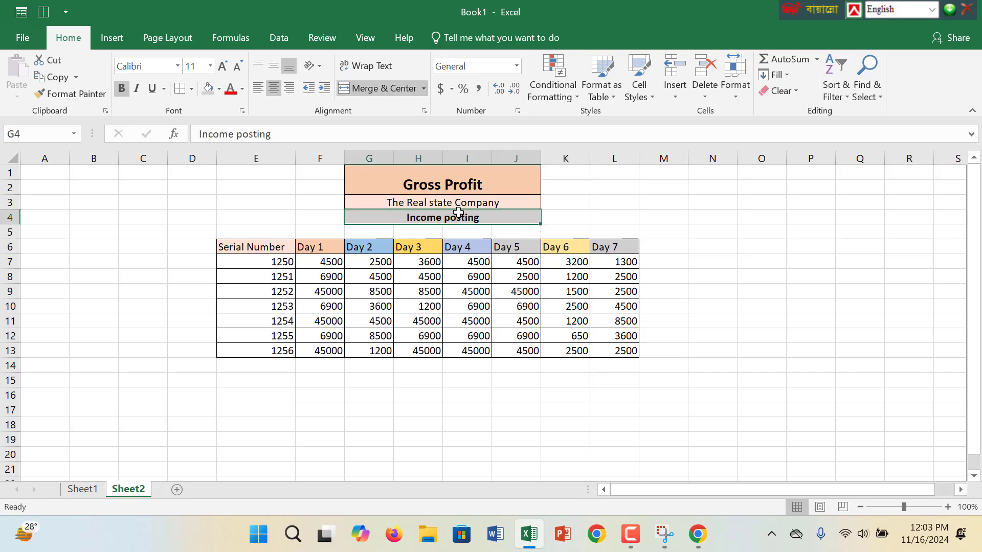
click(718, 254)
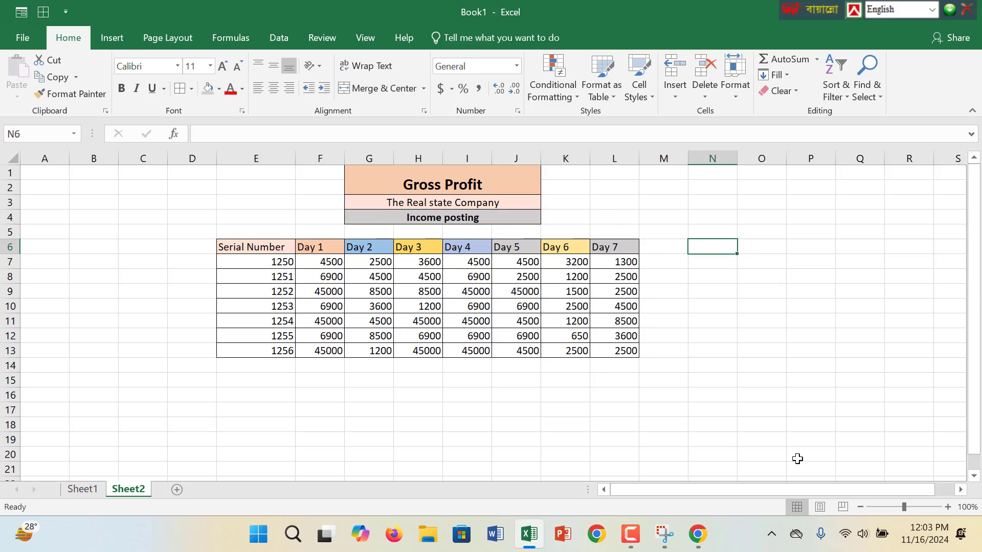
Merge and center cells O4 to R4 beside the income table and enter the heading Costing
click(898, 506)
click(634, 352)
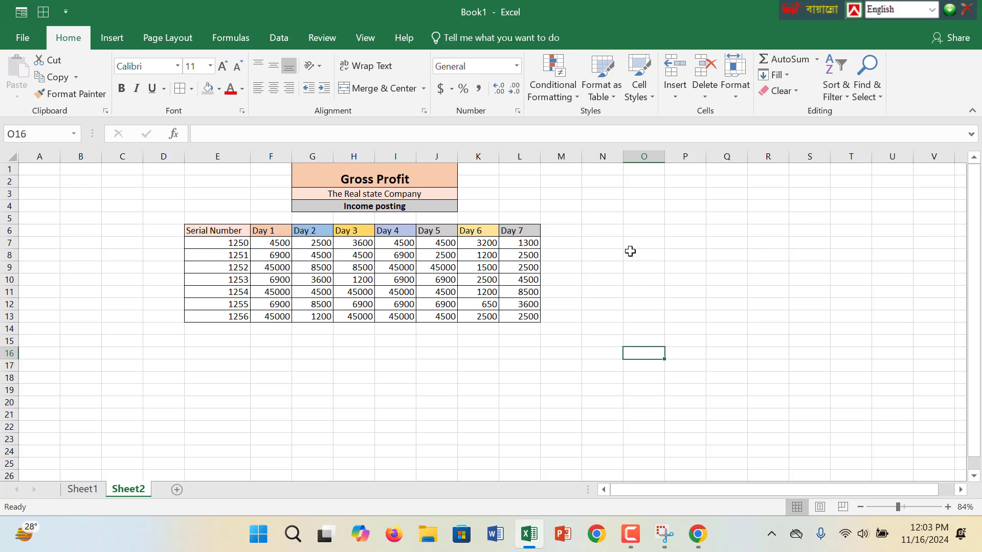
drag(659, 205, 781, 205)
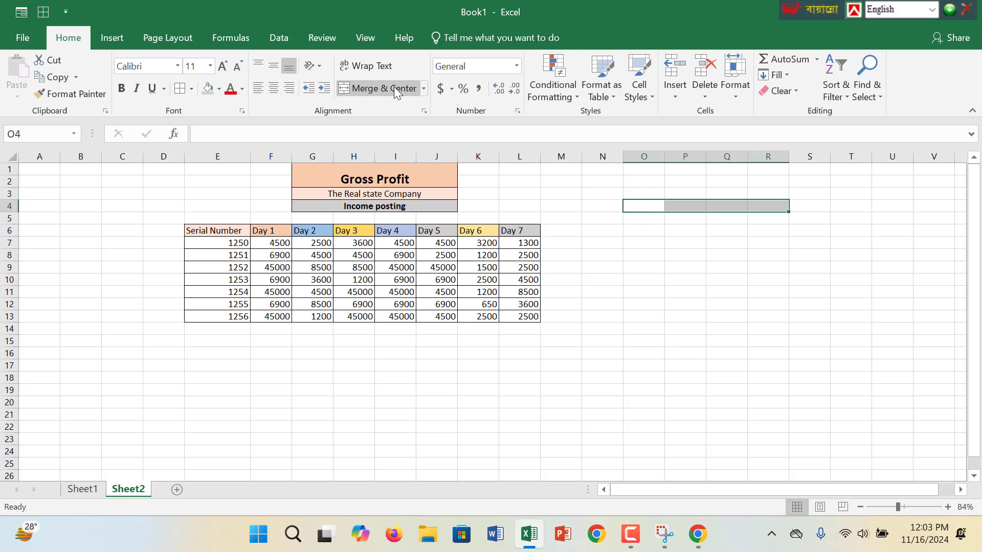
click(394, 87)
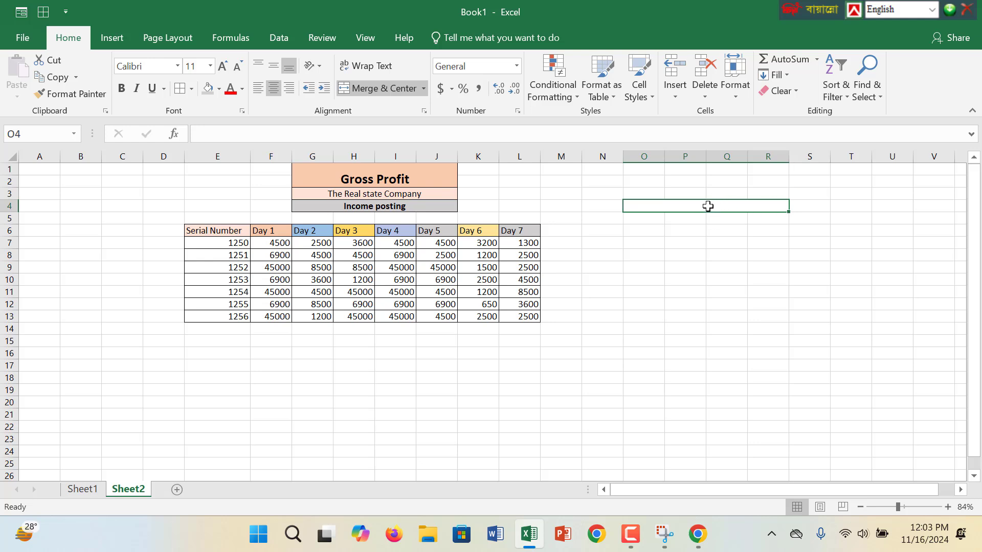
text(Costing)
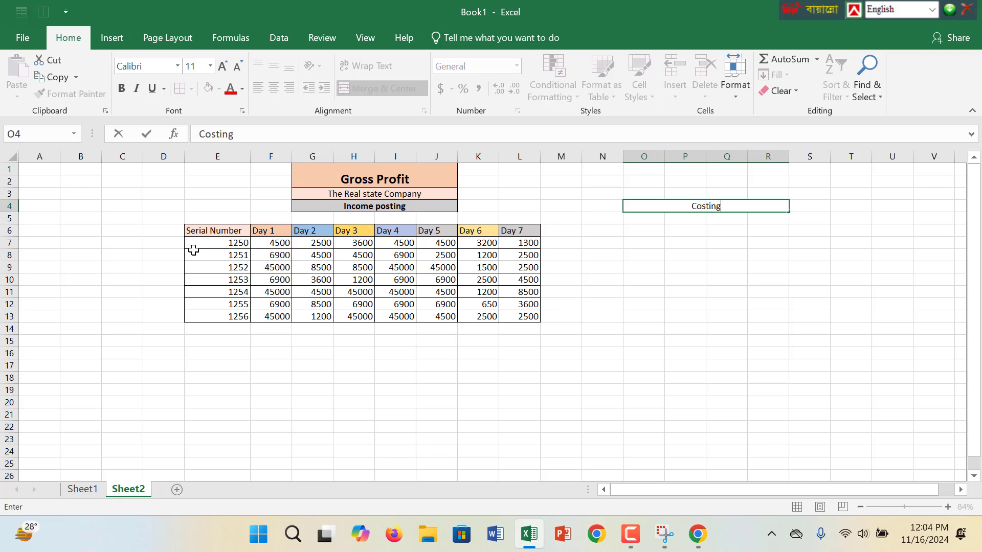
Copy the whole income table E6:L13 and paste it under the Costing heading, starting at P6
drag(199, 231, 508, 313)
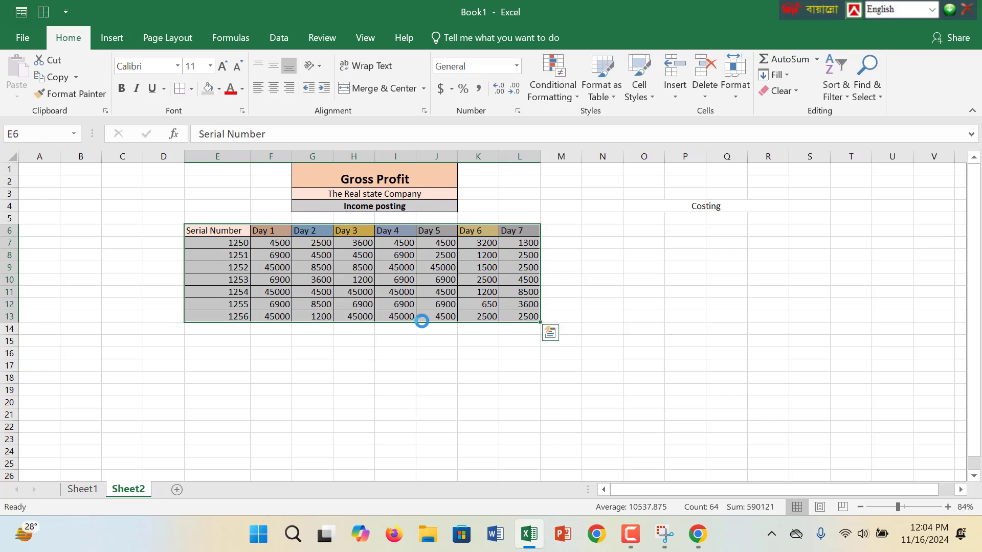
key(ctrl+c)
key(ctrl+q)
click(696, 231)
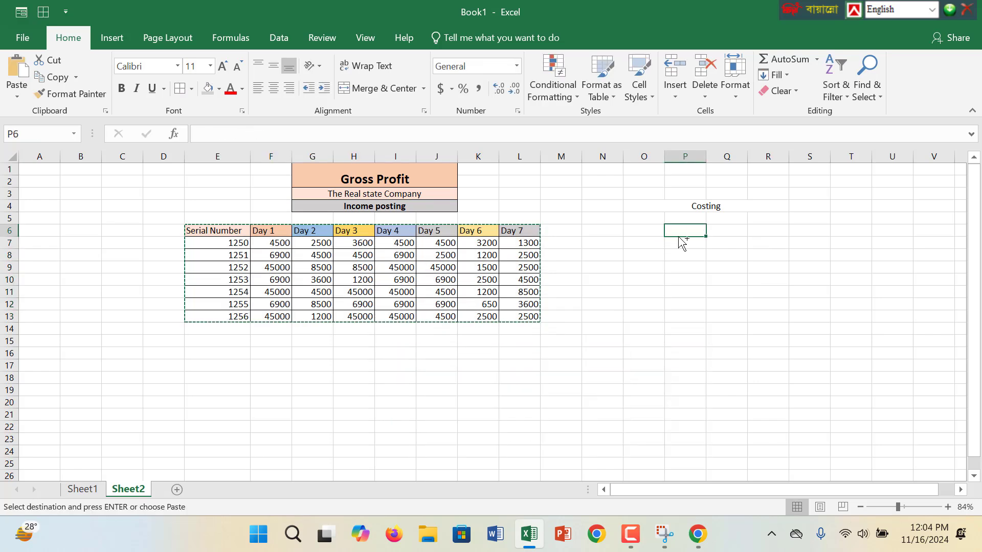
key(ctrl+v)
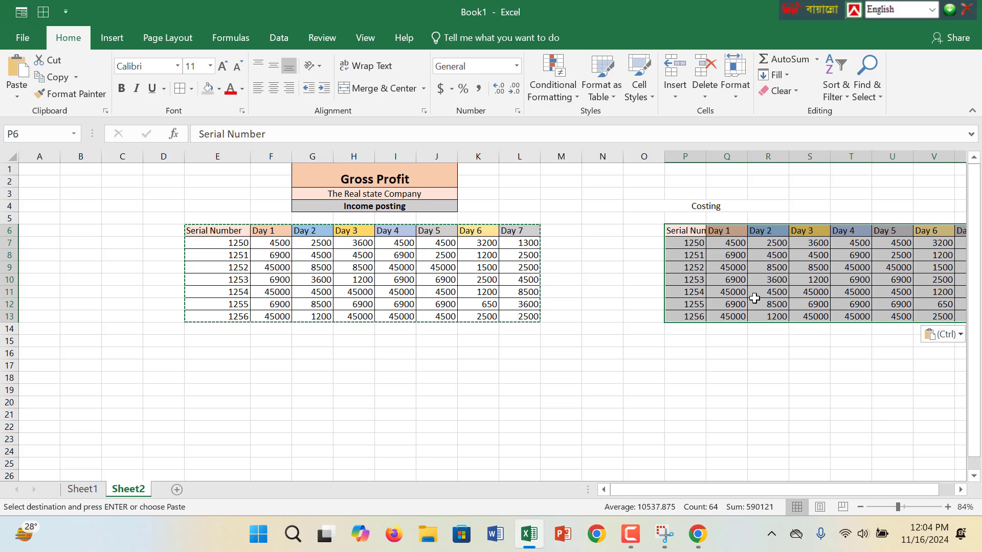
click(896, 507)
click(895, 507)
click(690, 281)
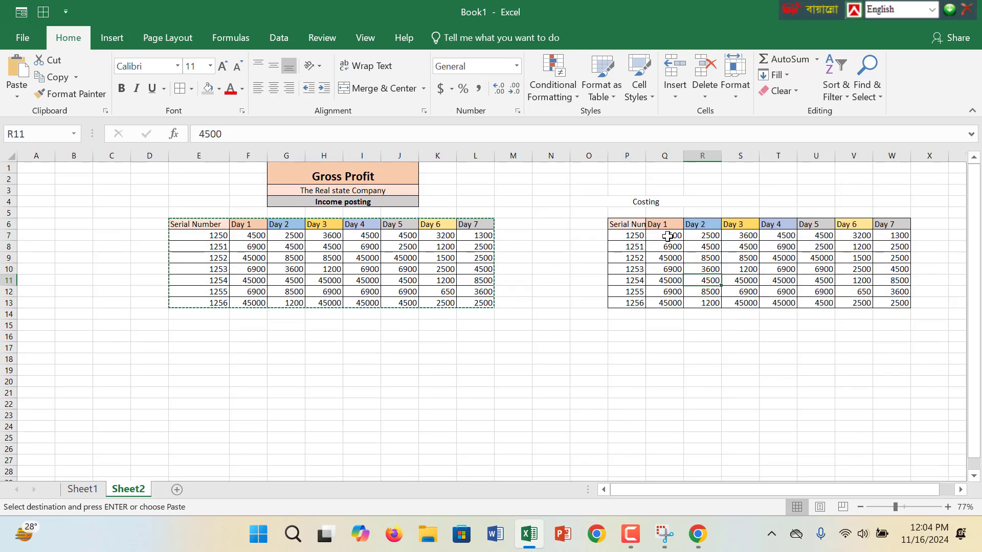
Clear the contents of the copied Day 1 to Day 7 amounts in Q7:W13 of the costing table
click(667, 235)
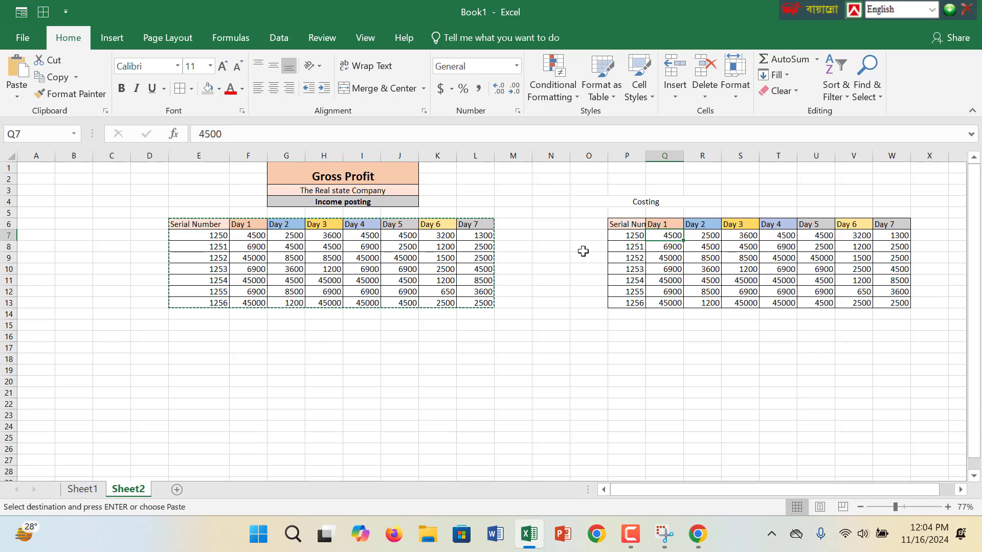
click(267, 239)
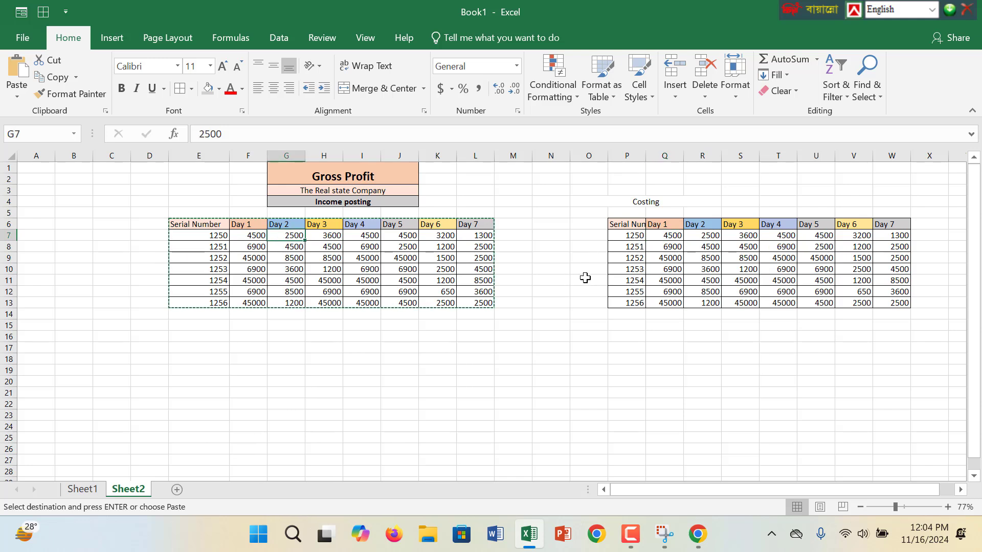
click(674, 239)
drag(675, 239, 883, 300)
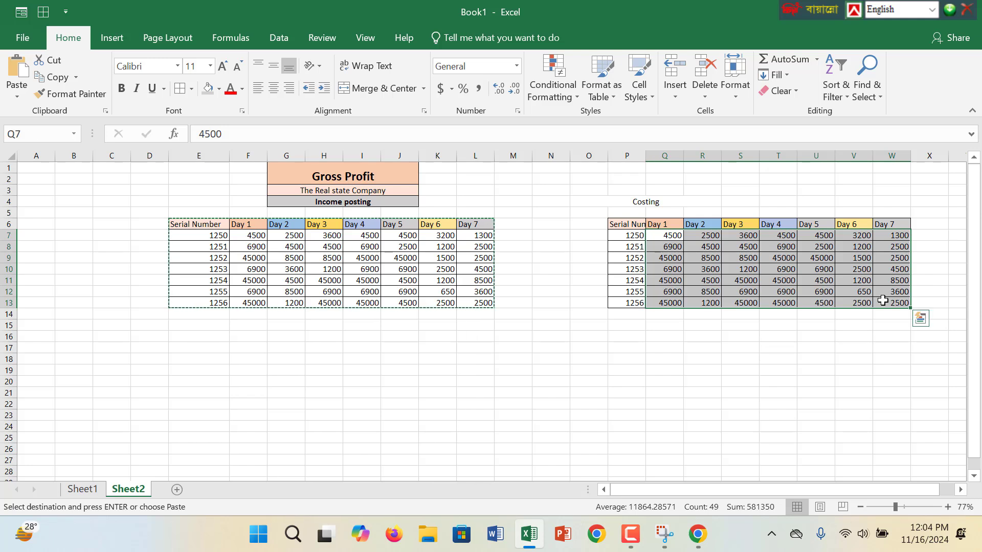
key(ctrl+c)
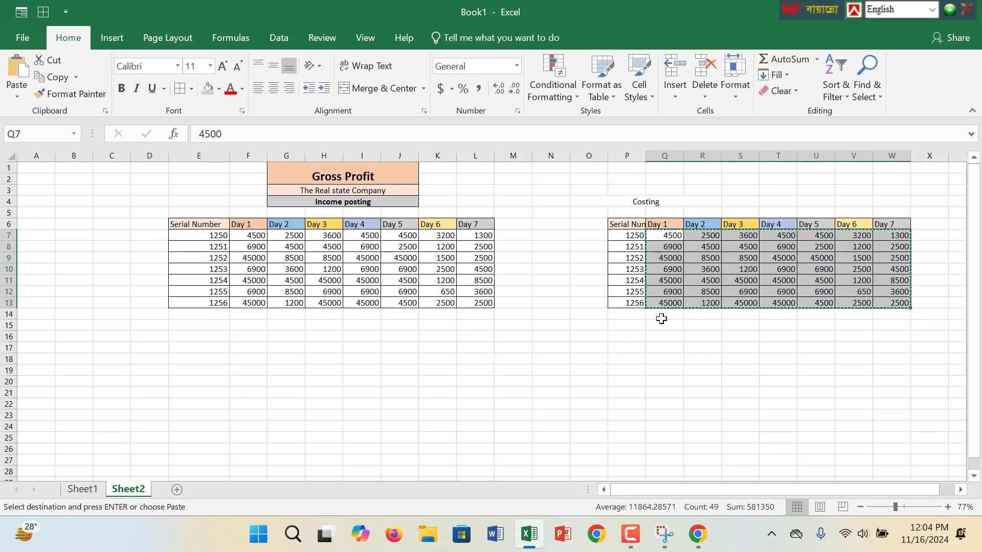
key(ctrl+d)
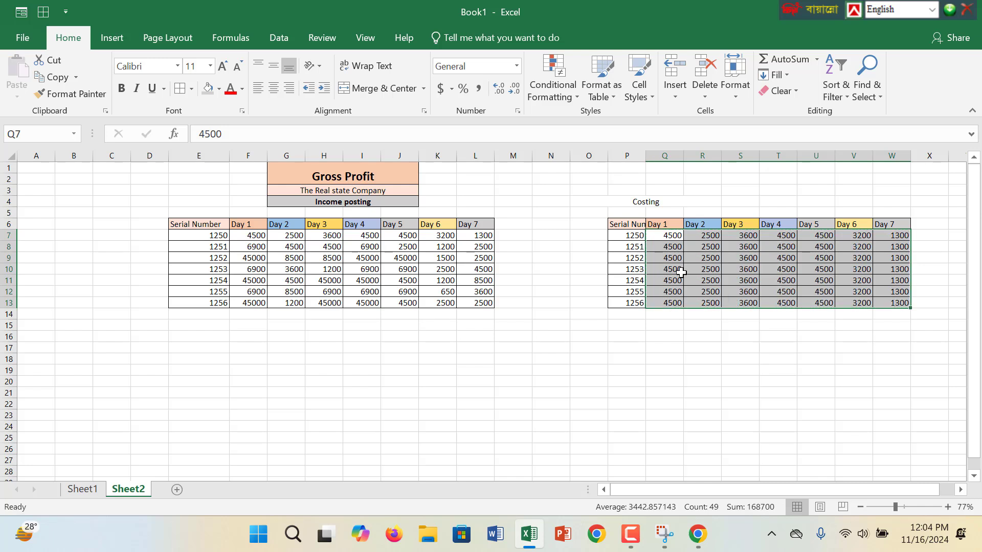
right_click(679, 268)
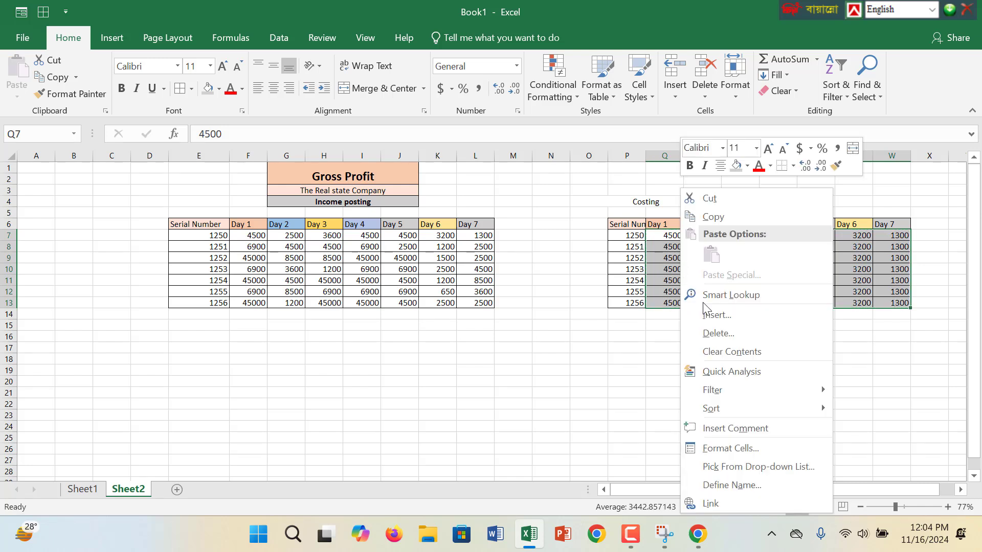
click(739, 347)
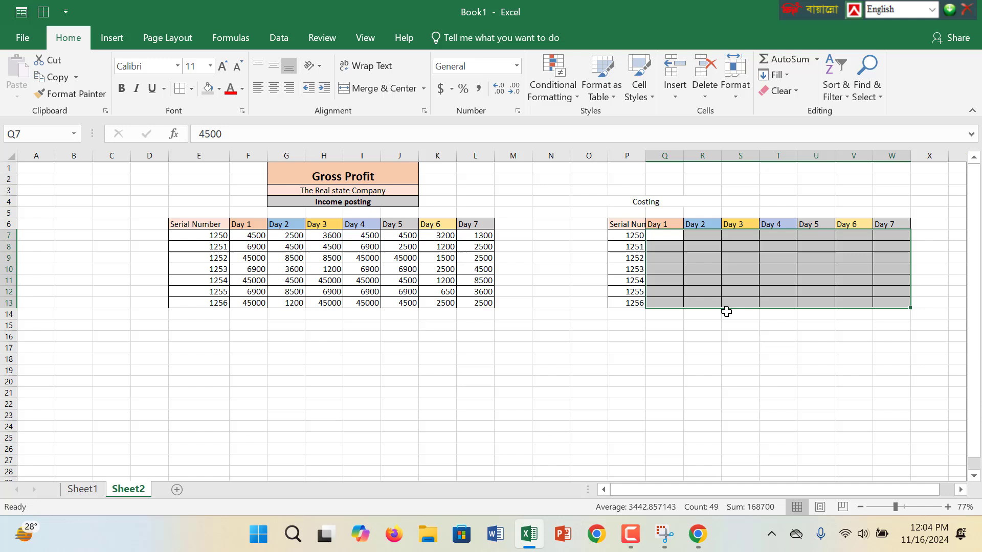
Enter 1200, 1300 and 850 as the Day 1 costs in cells Q7 to Q9
click(656, 234)
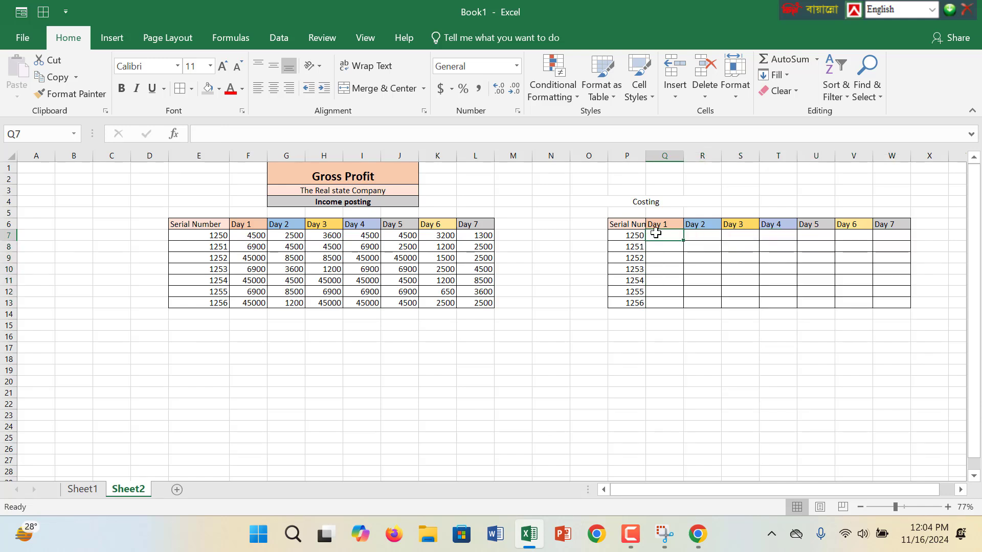
text(=)
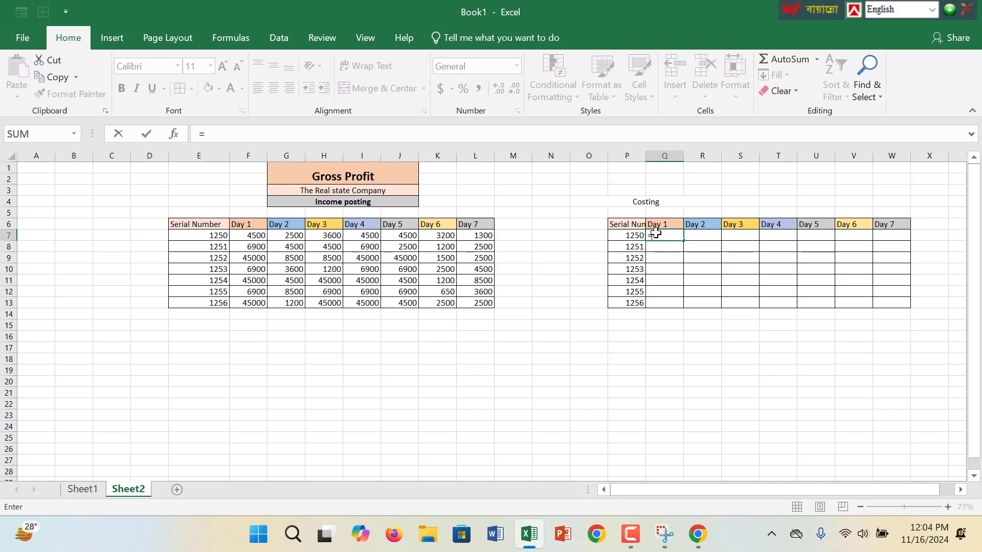
key(BackSpace)
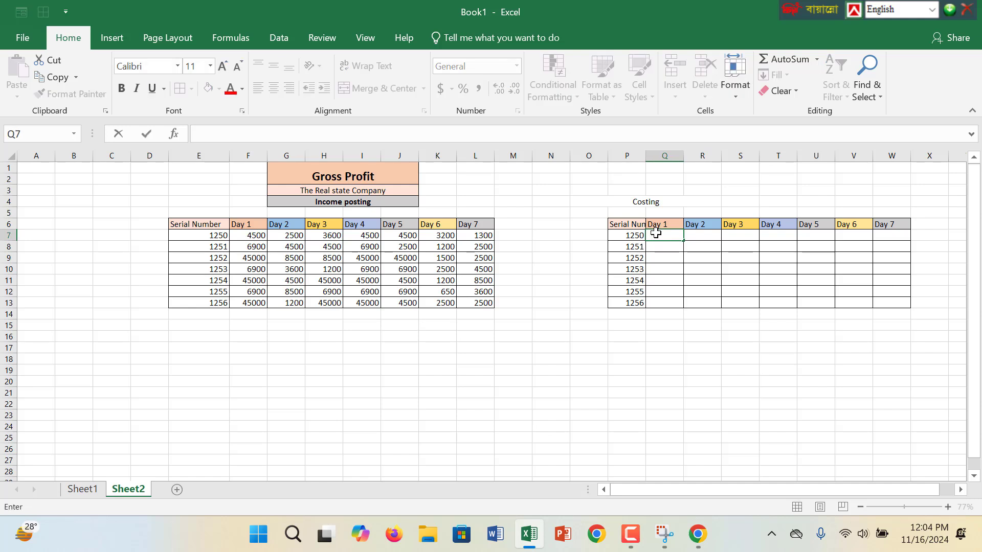
text(1200)
click(661, 247)
text(1300)
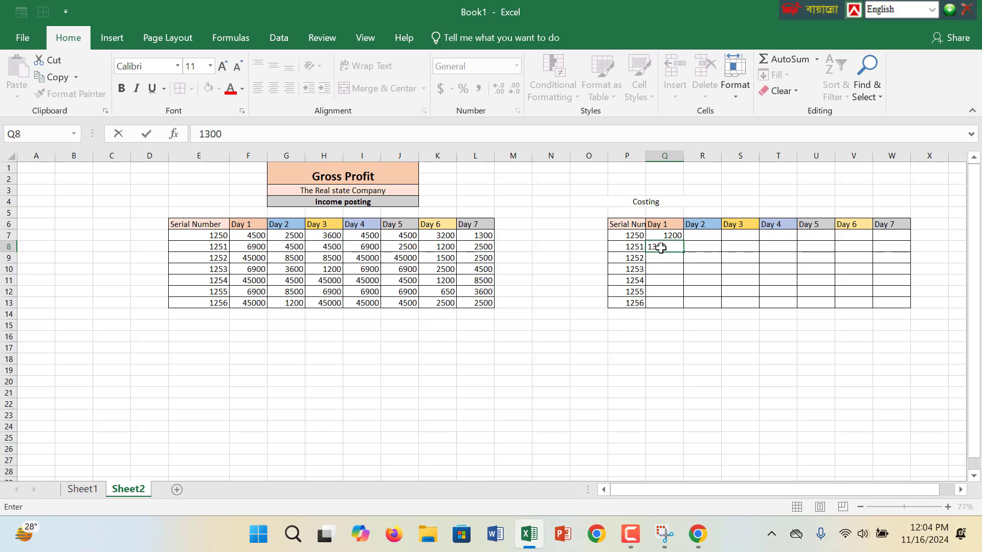
key(Return)
text(8)
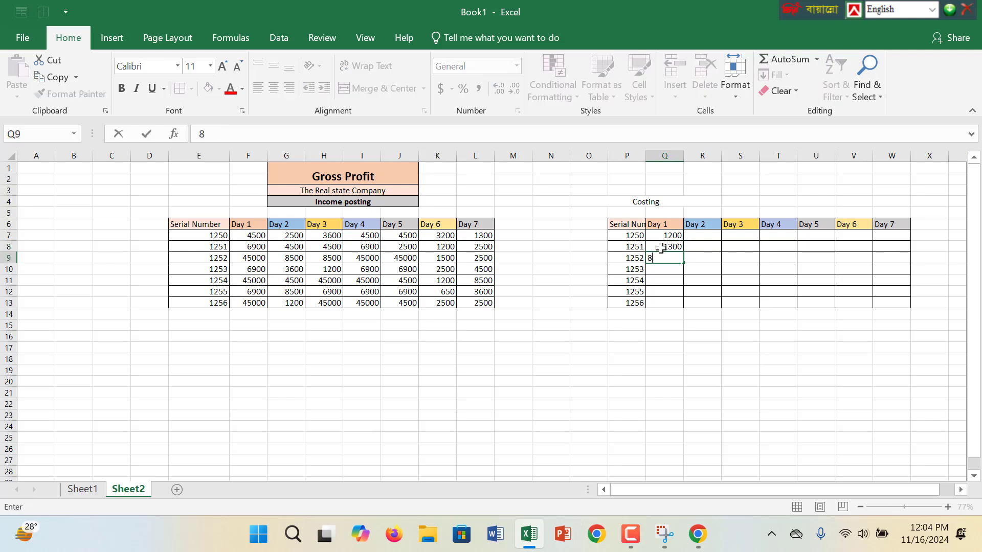
text(50)
key(Return)
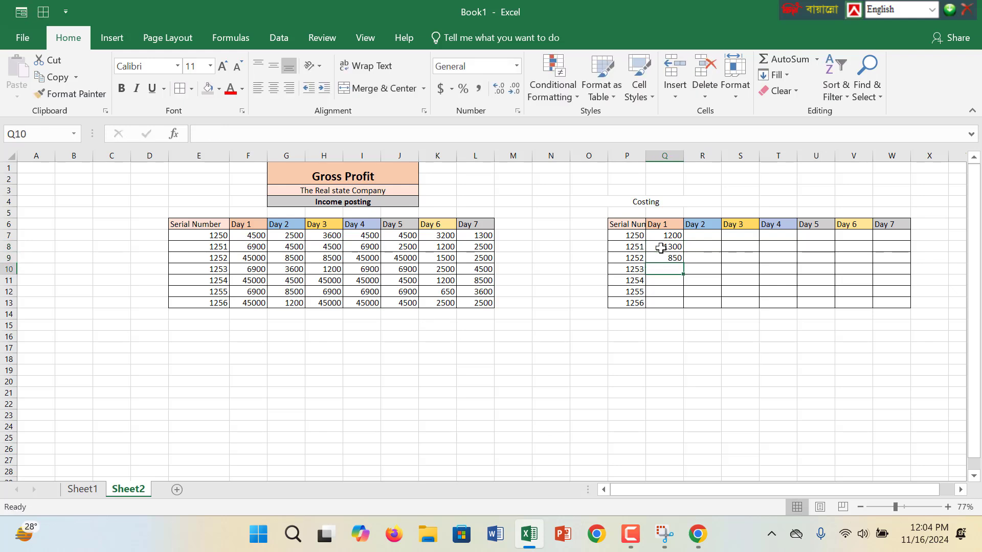
Enter 250, 350, 1200 and 900 as the remaining Day 1 costs in cells Q10 to Q13
text(250)
key(Return)
text(350)
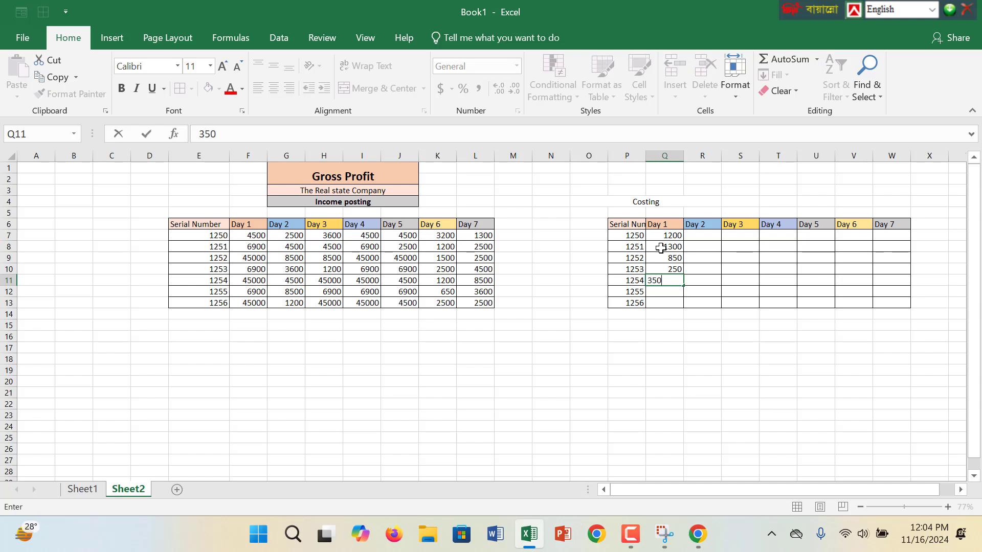
key(Return)
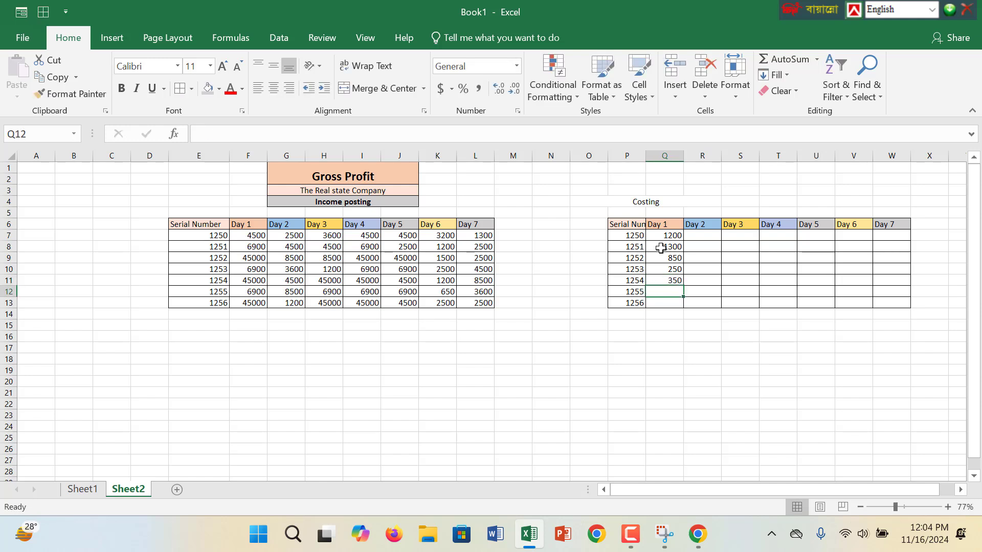
text(1200)
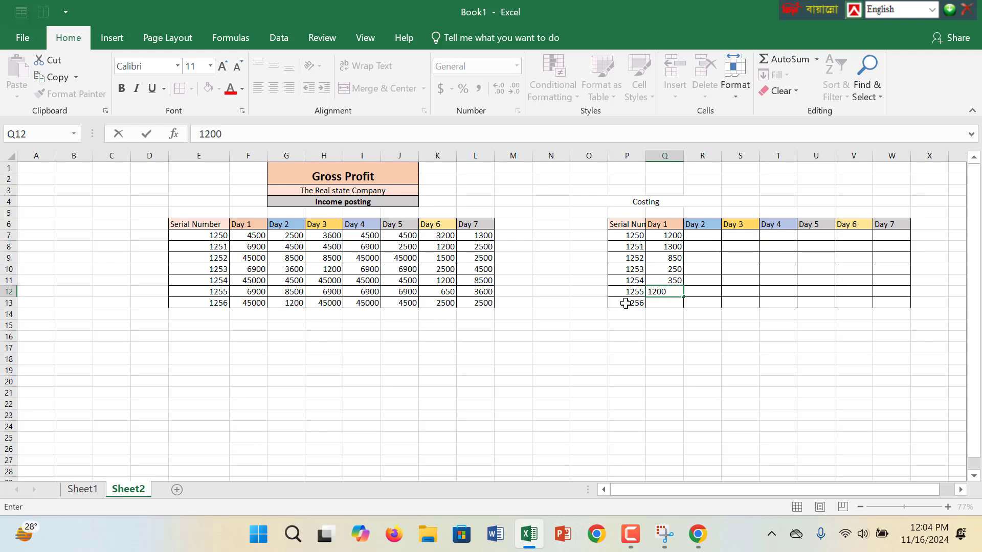
key(ctrl+Return)
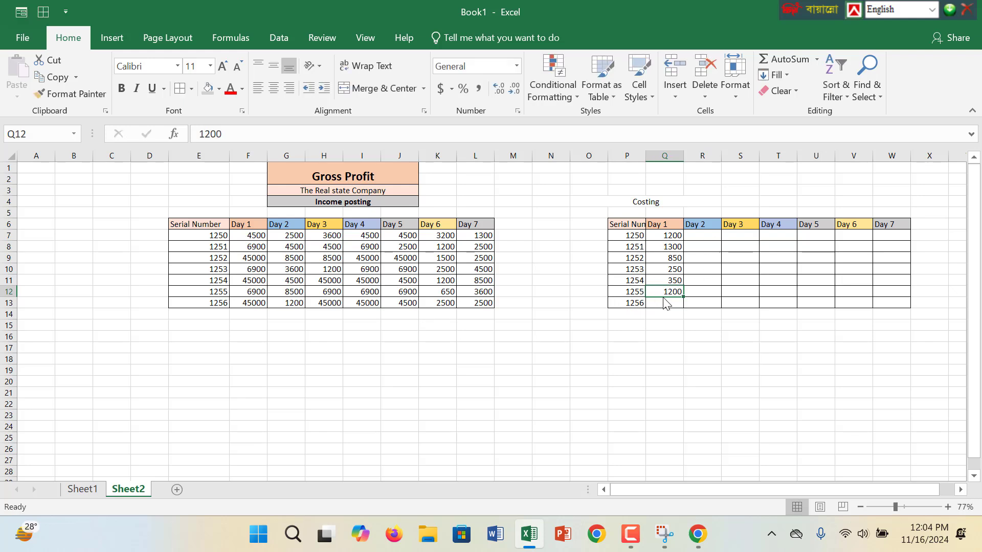
click(662, 302)
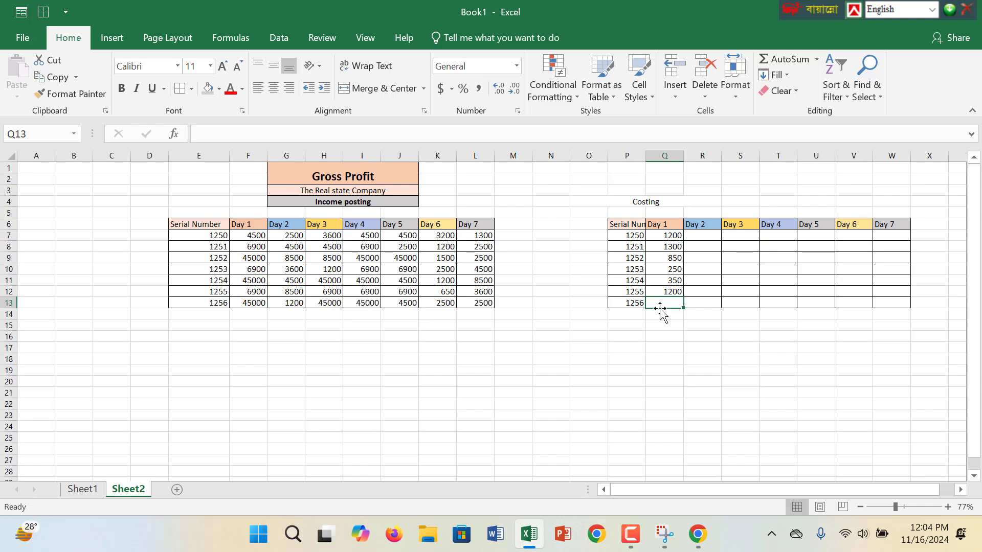
text(900)
click(664, 346)
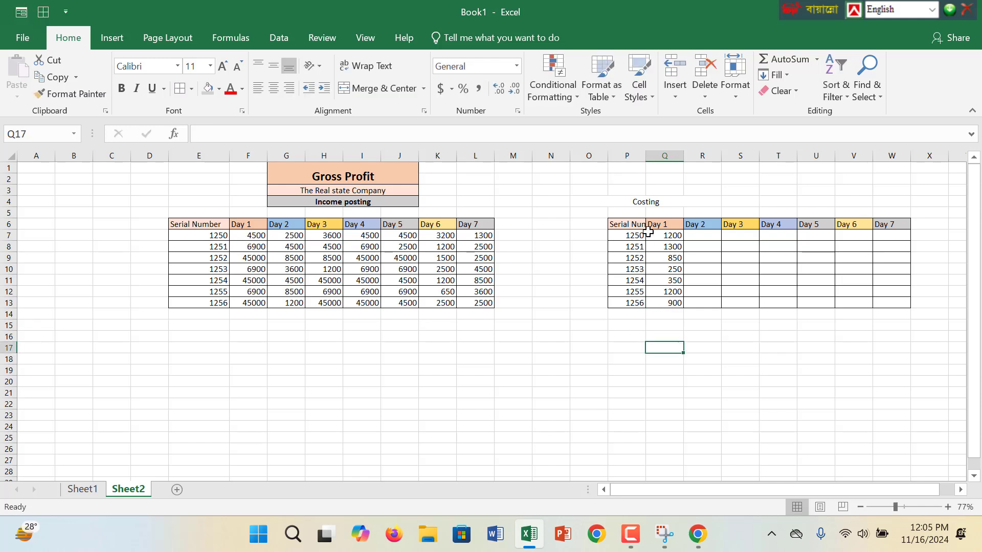
Copy the Day 1 costs in Q10:Q13 and paste them into the Day 2 column starting at R7
drag(682, 303, 672, 271)
click(674, 304)
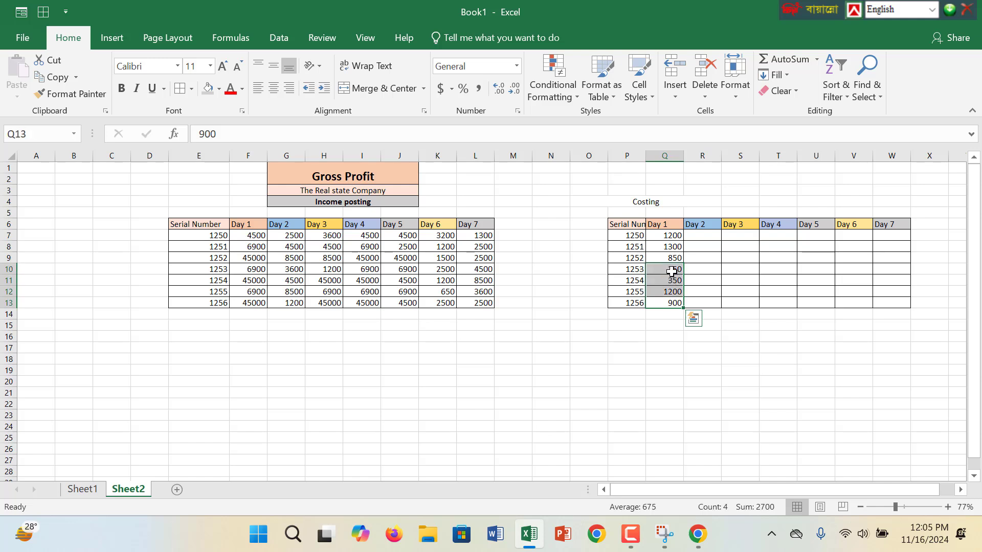
key(ctrl+c)
click(701, 237)
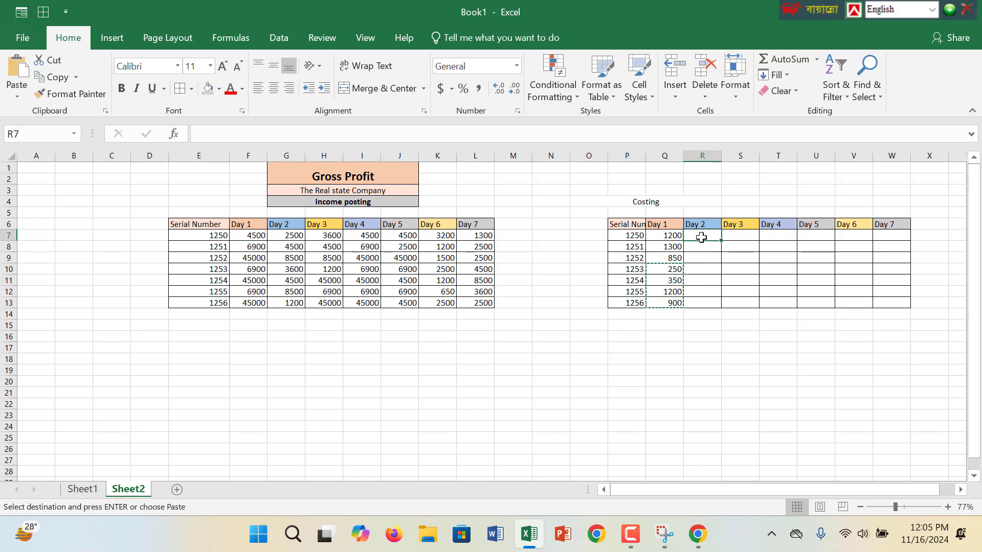
key(ctrl+v)
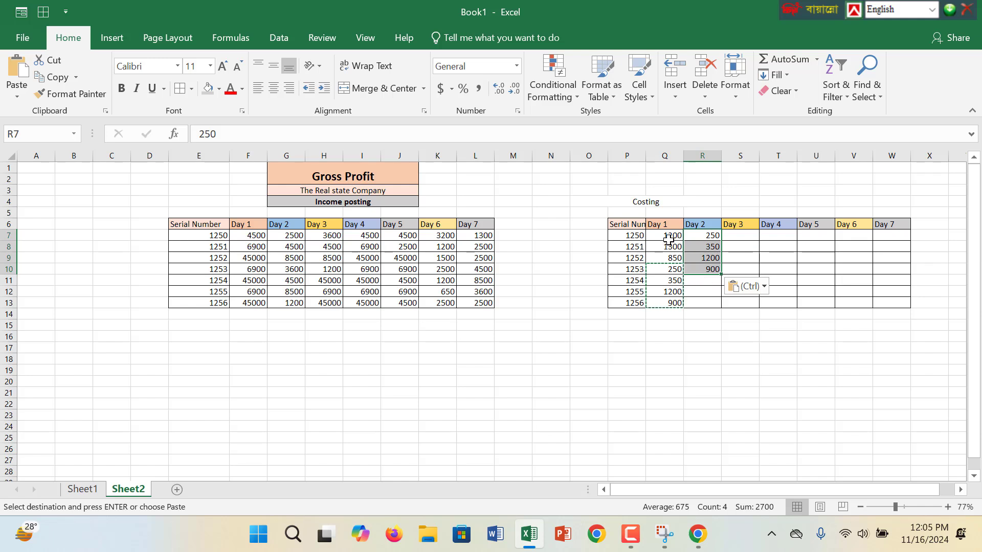
Move the Day 1 costs from Q7:Q9 into the empty Day 2 cells R11:R13
drag(669, 238, 673, 256)
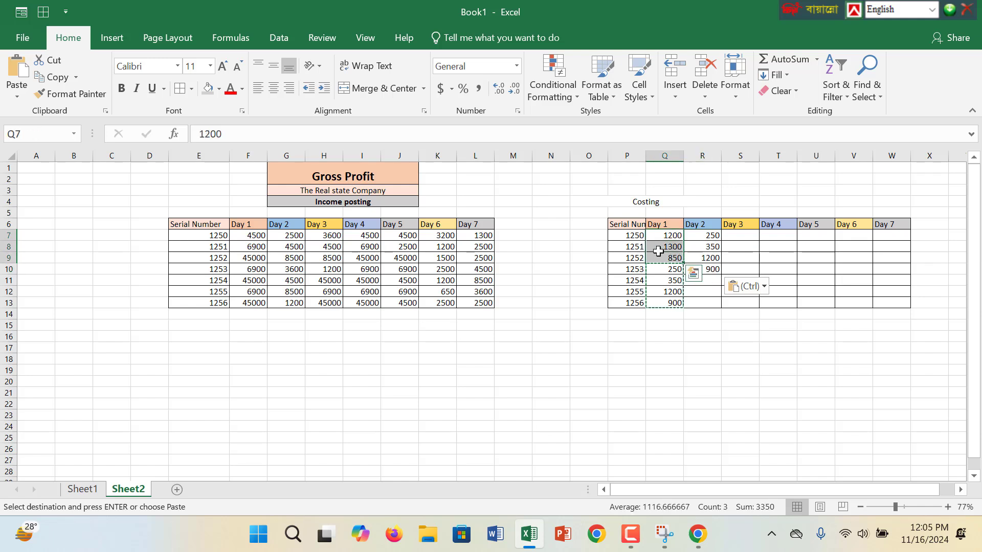
key(ctrl+v)
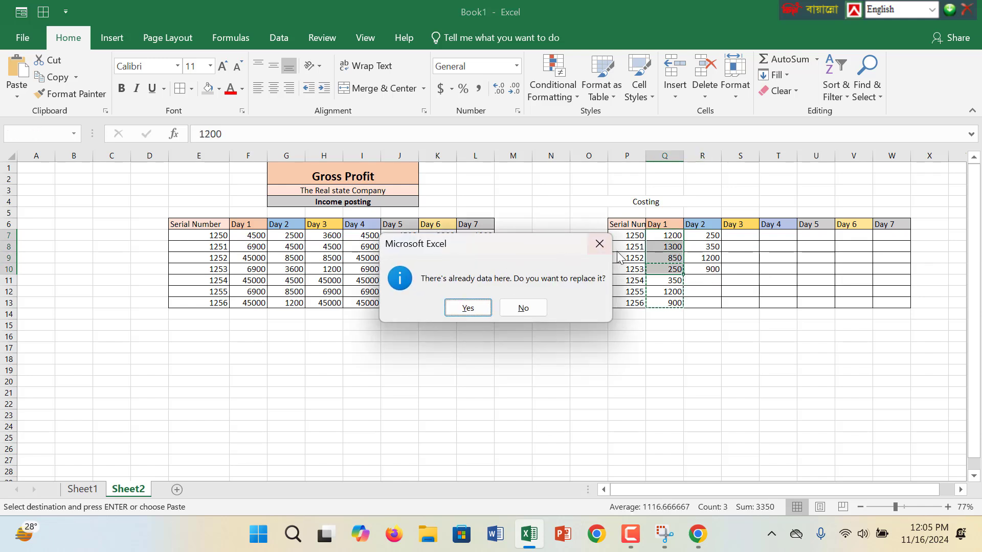
click(599, 244)
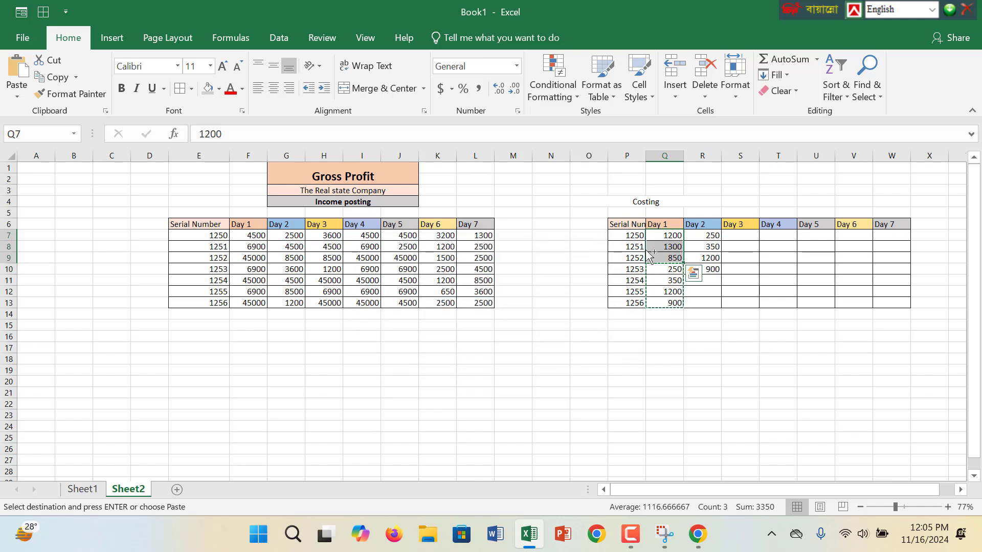
click(704, 281)
key(ctrl+v)
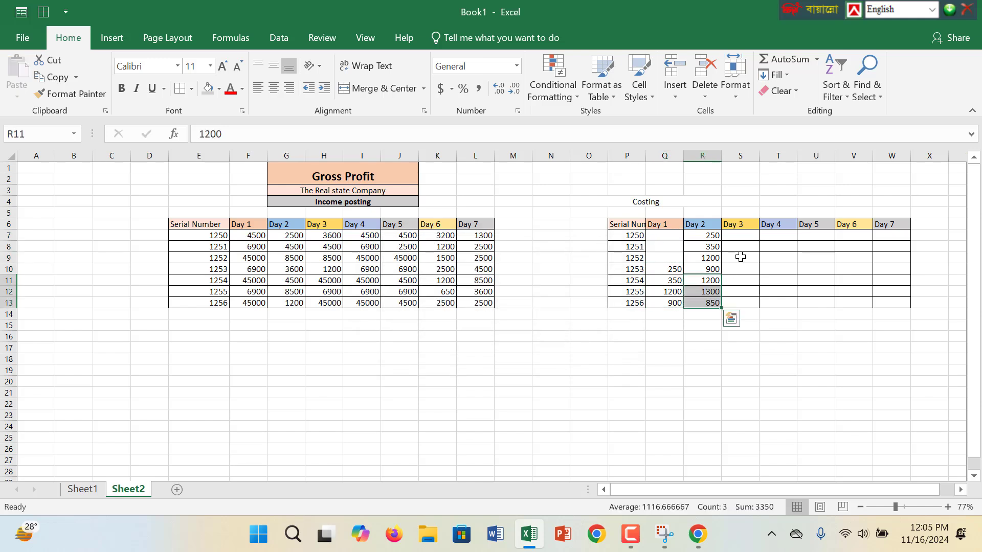
Refill the empty Day 1 cells Q7:Q9 with a copy of the Day 2 costs in R7:R9
click(741, 240)
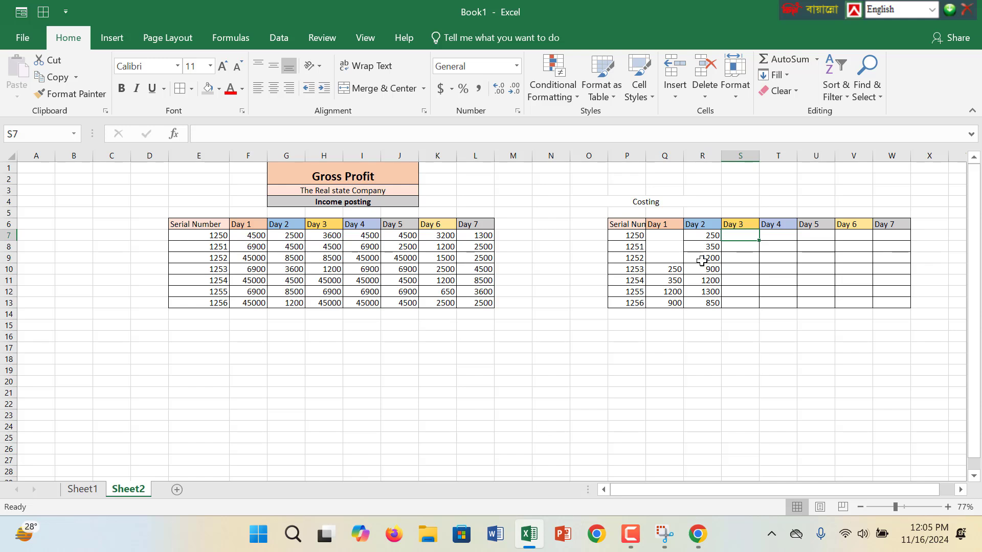
click(668, 237)
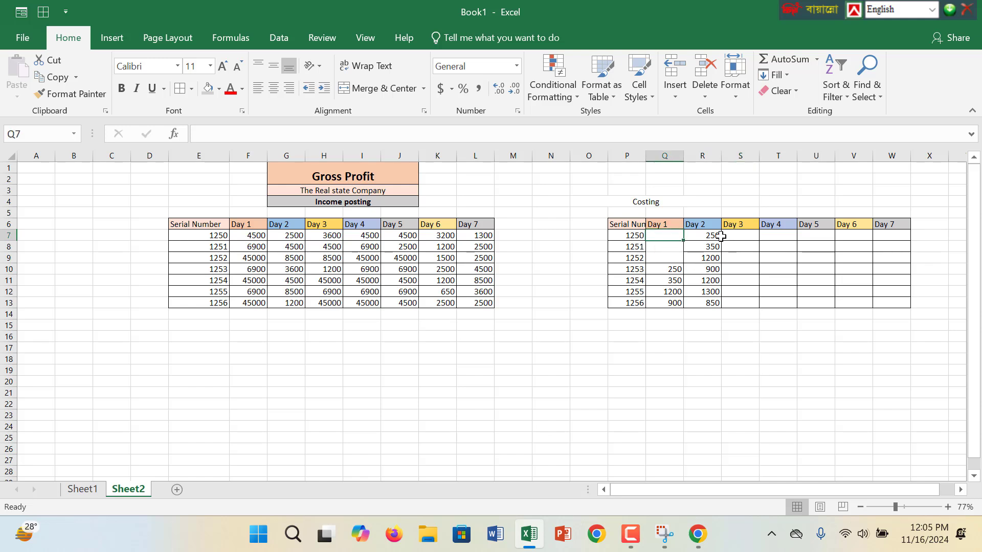
drag(721, 237, 710, 258)
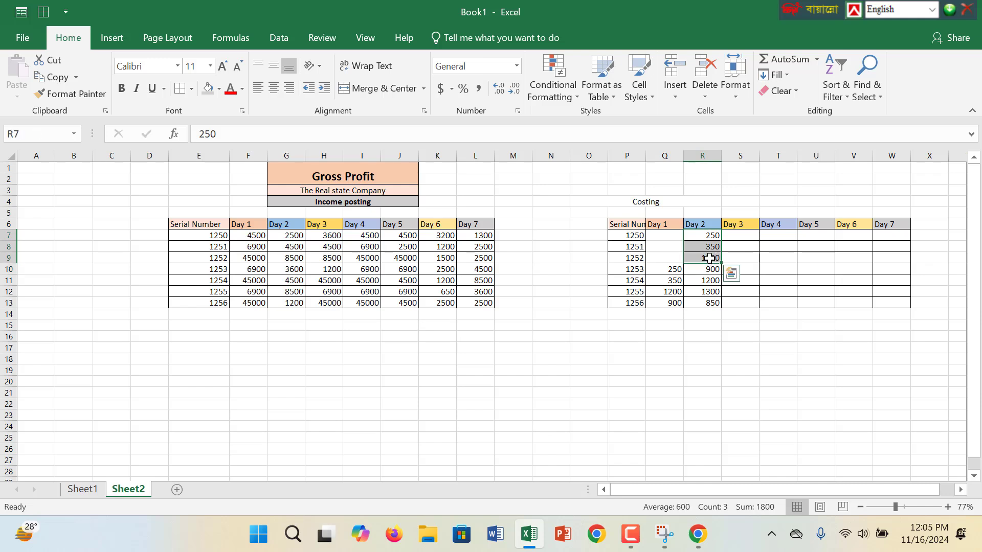
key(ctrl+c)
click(657, 236)
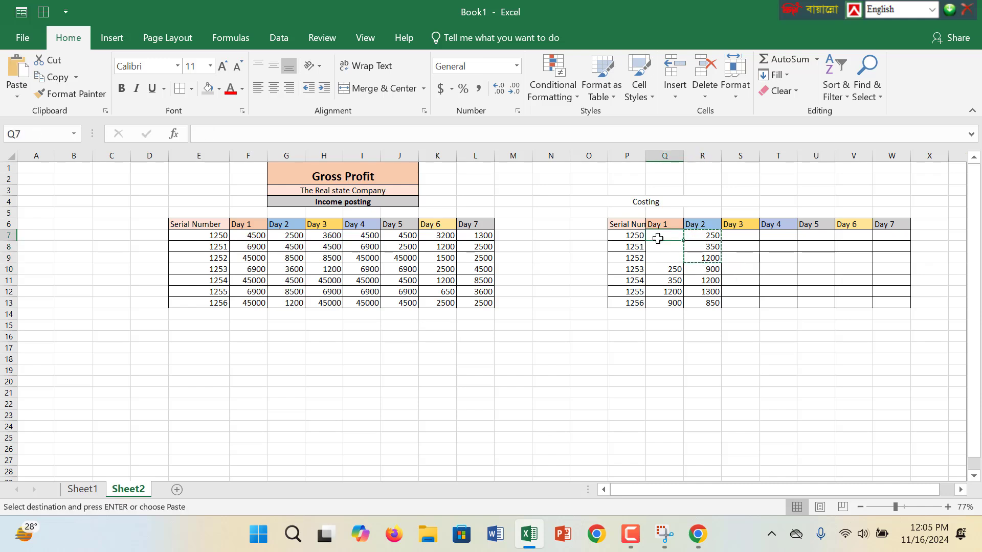
key(ctrl+v)
Fill the Day 3 costs S7:S13 with copies of the Day 2 costs from R7:R9 and R10:R13
click(742, 246)
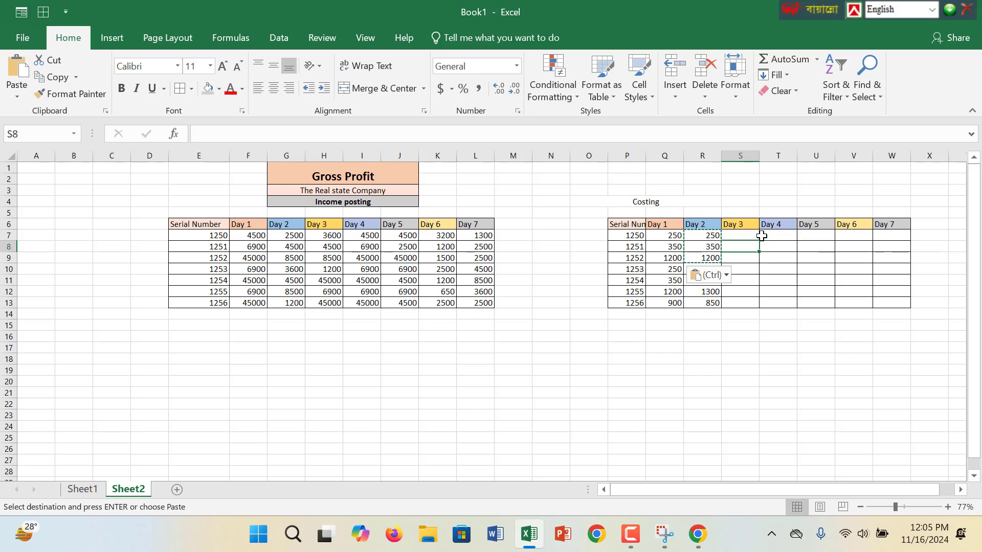
click(744, 235)
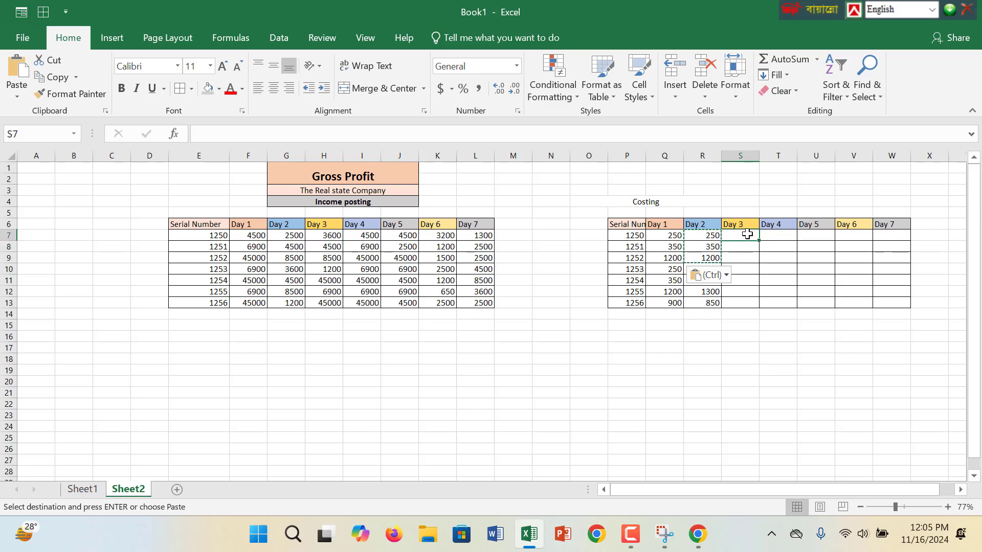
key(ctrl+v)
click(741, 282)
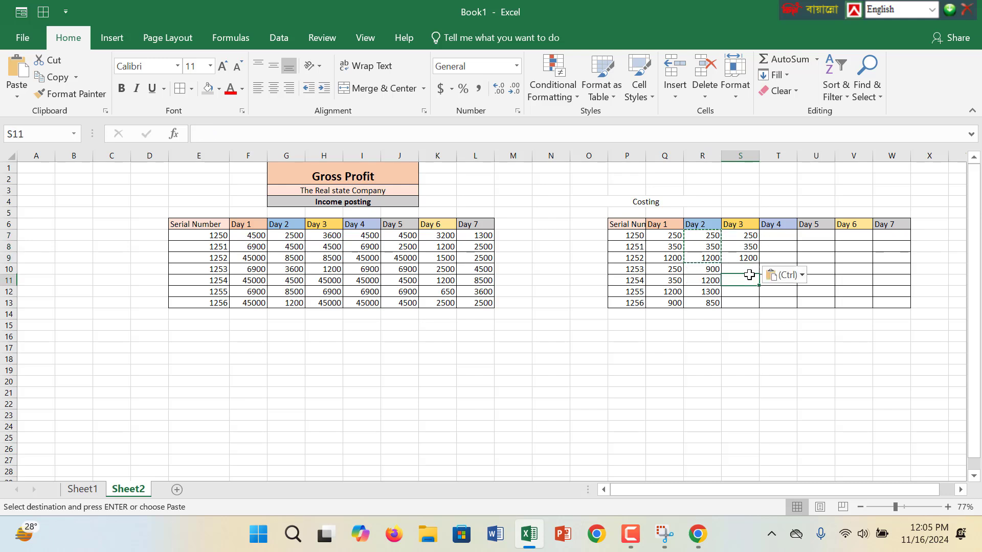
drag(719, 307, 711, 271)
click(715, 305)
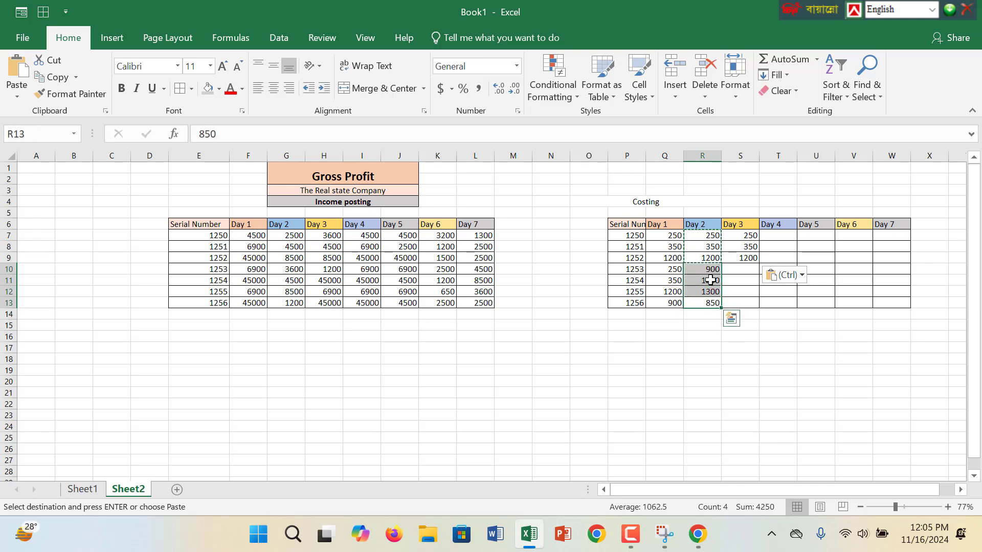
key(ctrl+c)
click(744, 272)
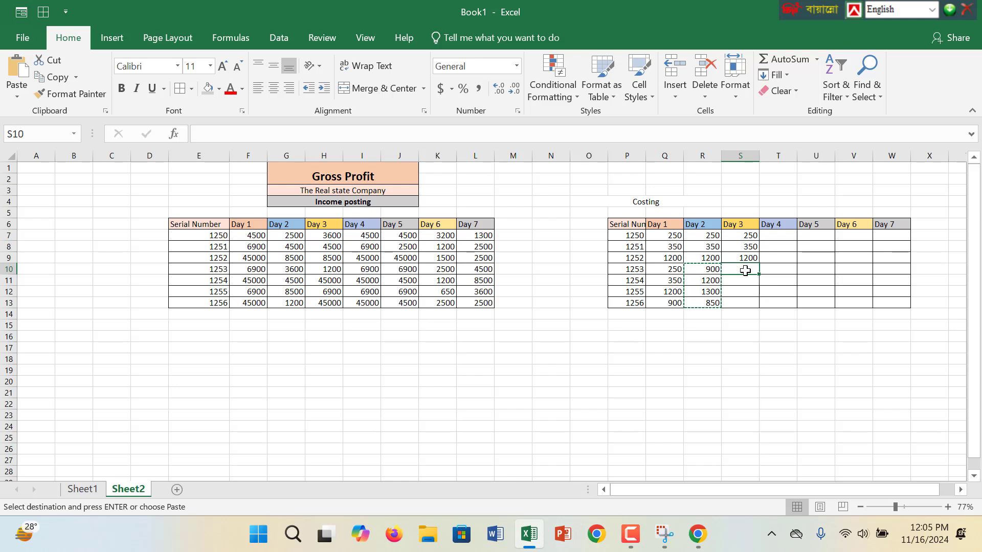
key(ctrl+v)
Copy the Day 3 costs in S8:S11 and paste them into the Day 4 column starting at T7
click(788, 239)
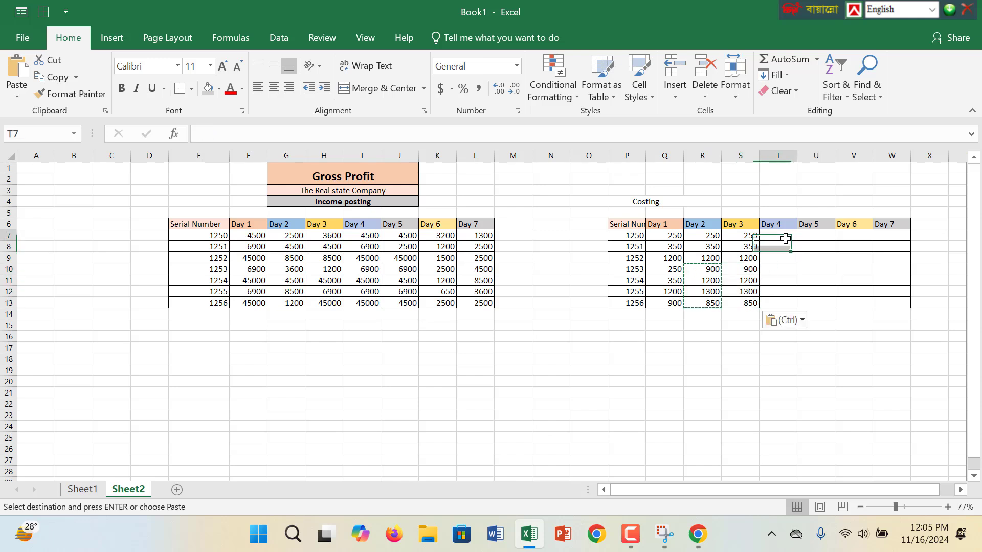
drag(747, 249, 748, 284)
key(ctrl+c)
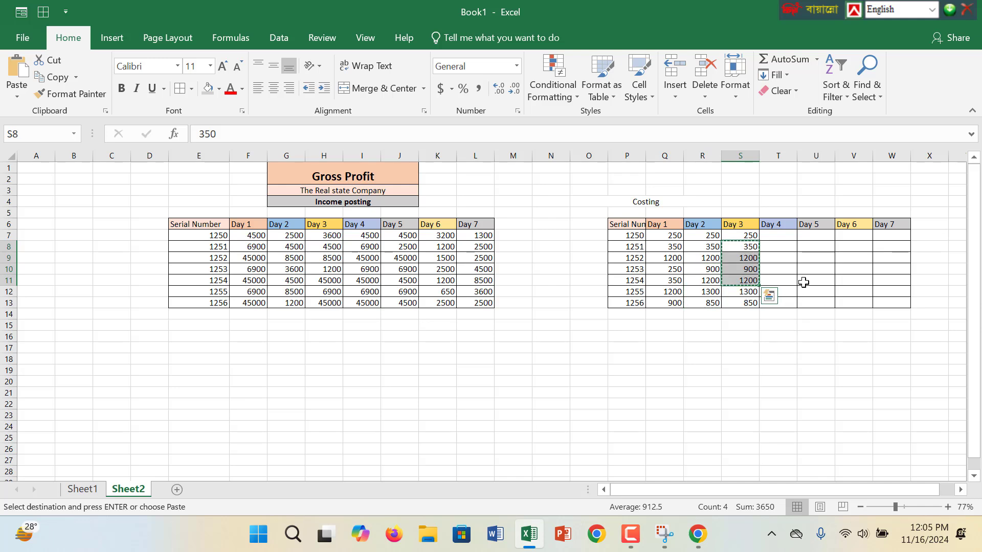
click(780, 240)
key(ctrl+v)
key(ctrl)
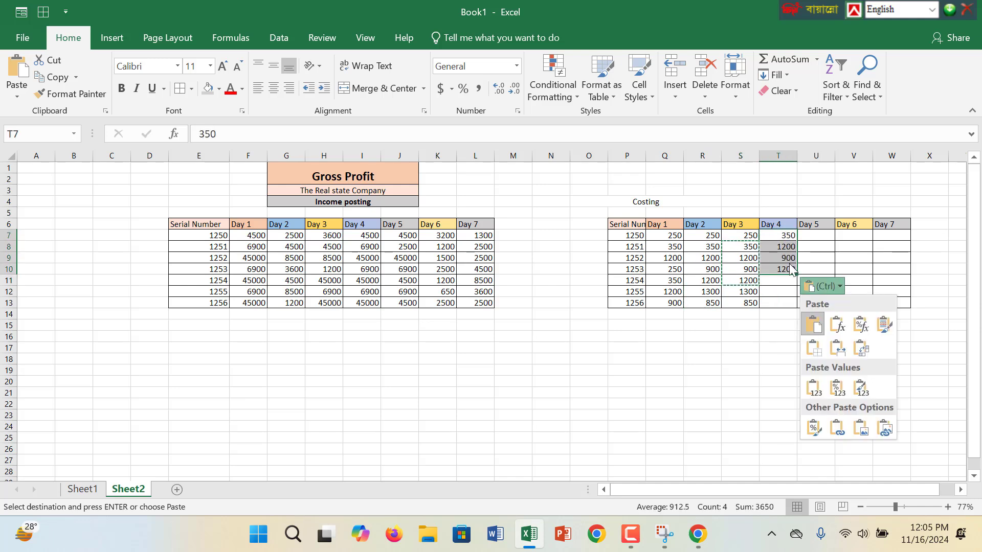
key(Escape)
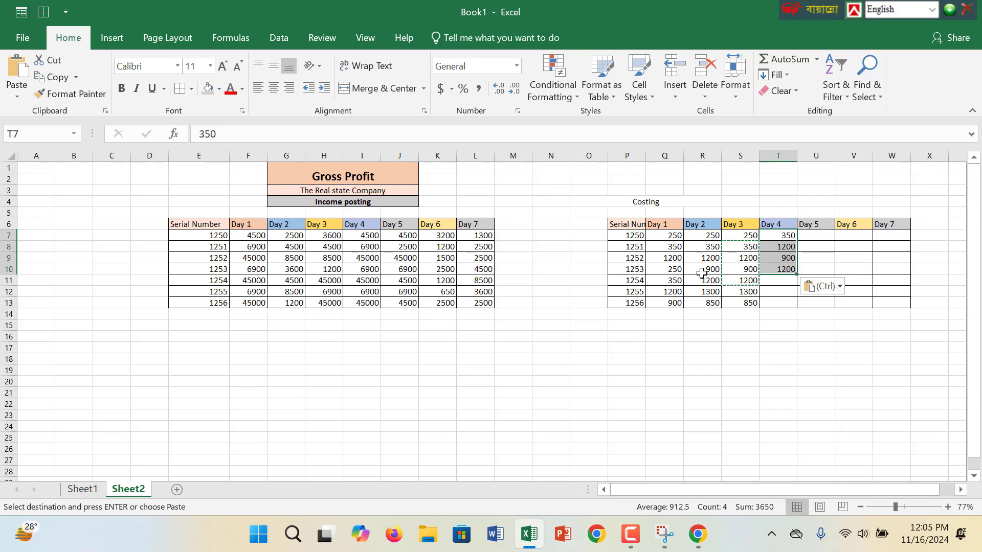
Copy the Day 2 costs in R11:R13 into the remaining Day 4 cells T11:T13
drag(705, 279, 711, 302)
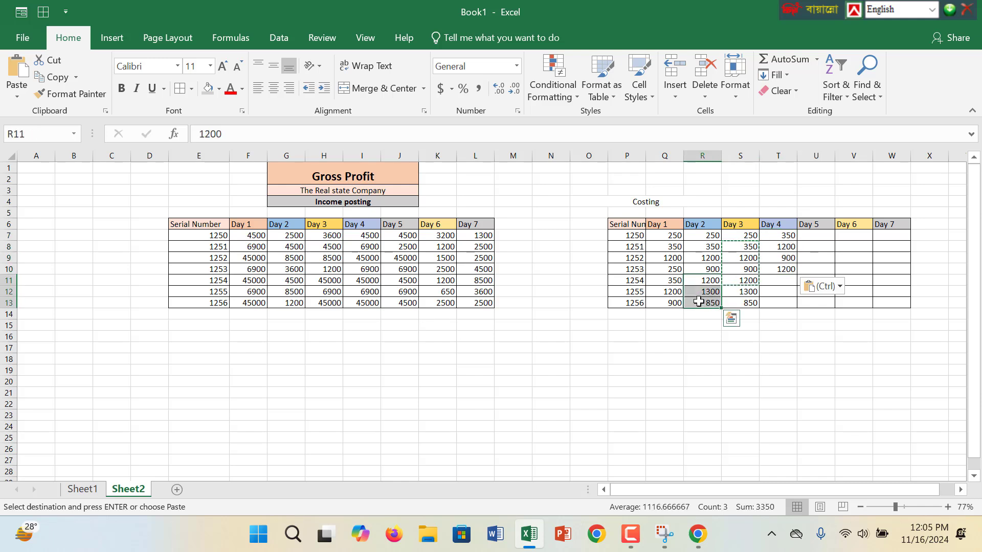
key(ctrl+c)
click(782, 280)
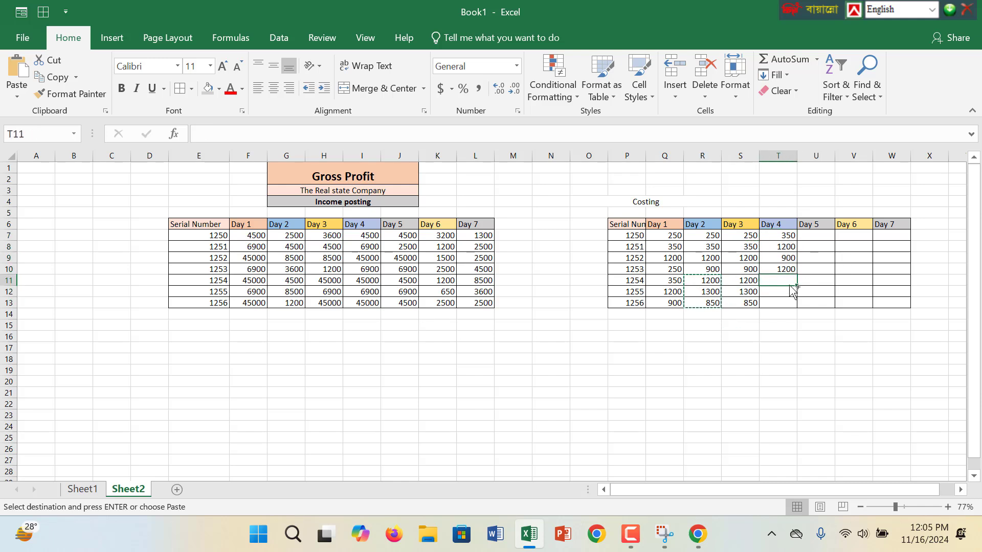
key(ctrl+v)
Copy the Day 3 costs in S9:S12 and paste them twice into the Day 5 column, at U7 and U11
click(819, 248)
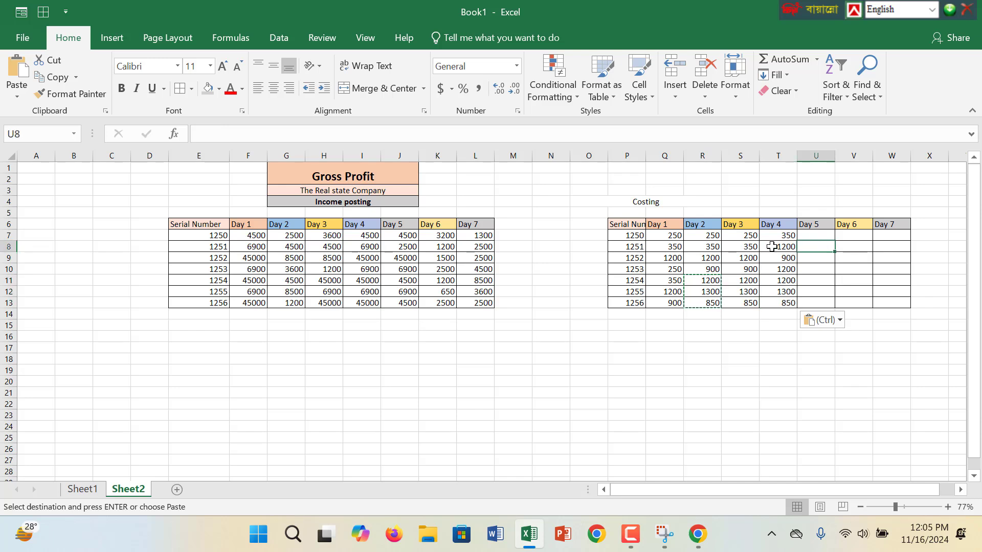
drag(745, 256, 747, 286)
key(ctrl+c)
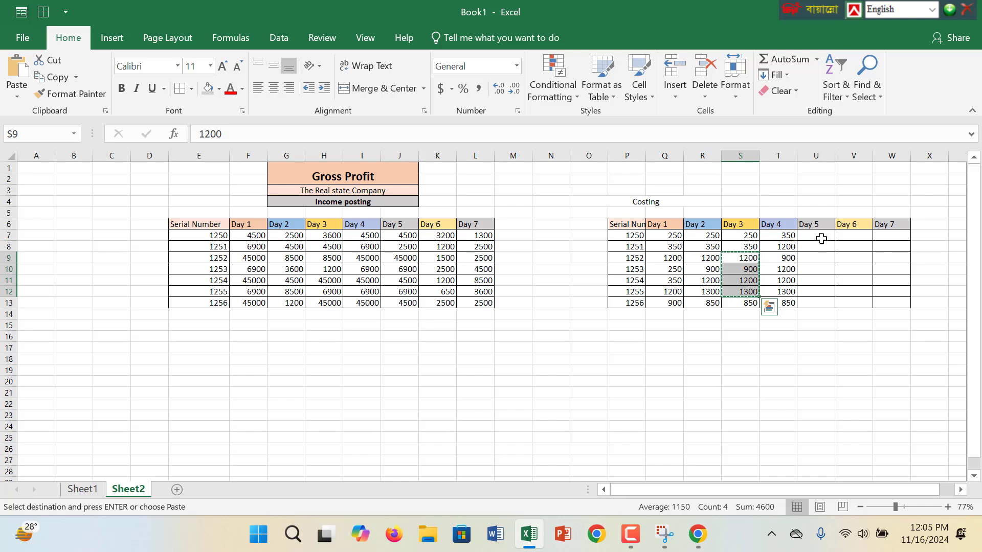
click(821, 239)
key(ctrl+v)
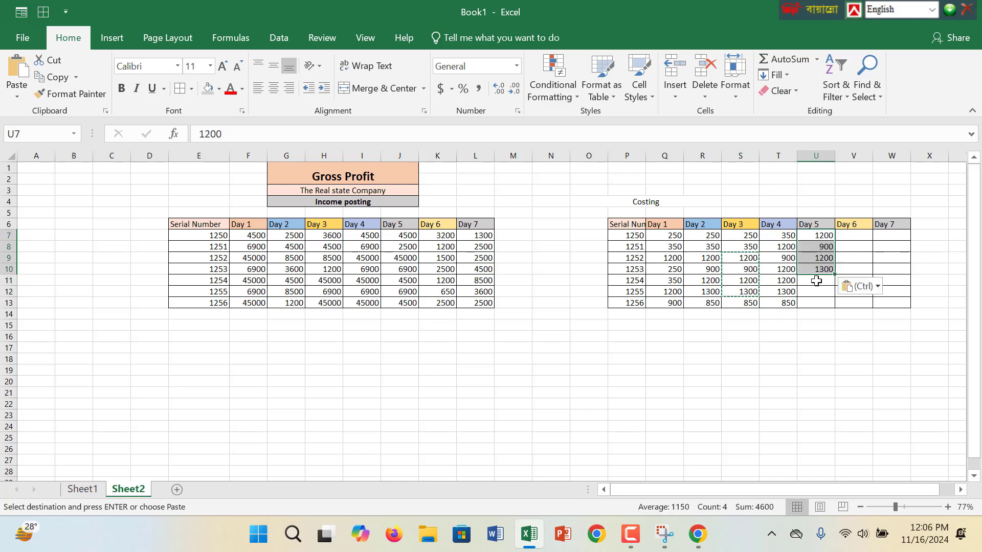
click(816, 281)
key(ctrl+v)
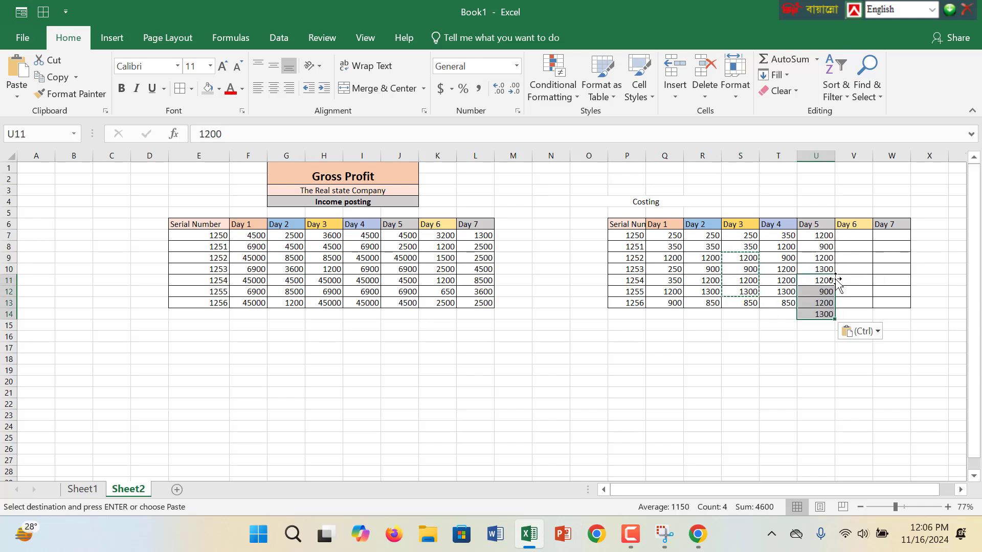
Clear the surplus pasted amount in cell U14 below the Day 5 column
click(820, 315)
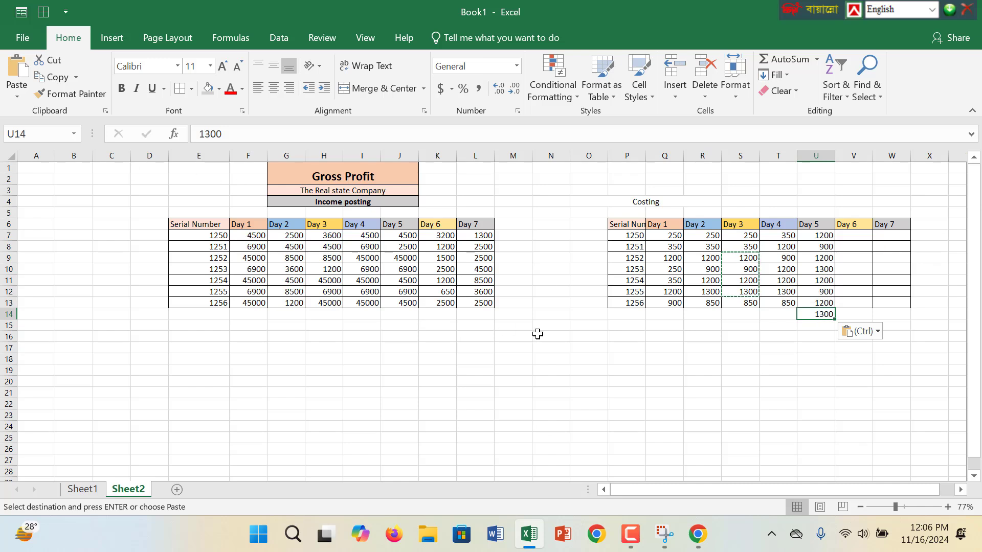
key(BackSpace)
click(595, 413)
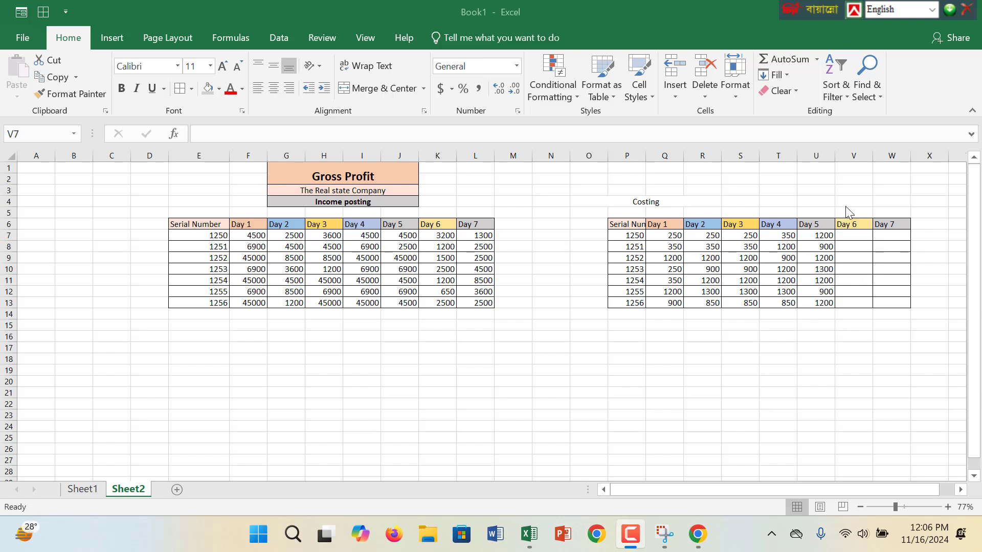
Enter 250 as the first Day 6 cost in V7 and fill it down to V13
click(847, 235)
text(250)
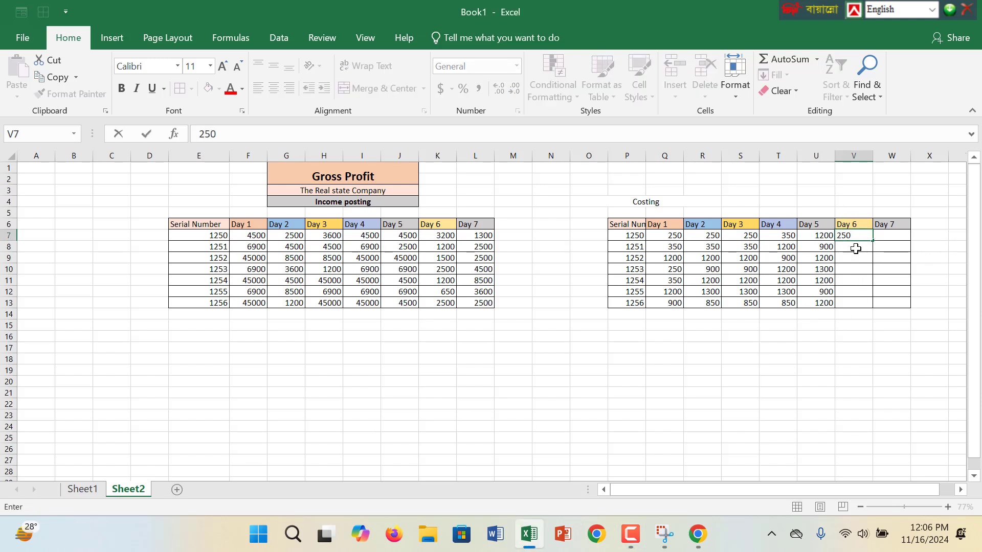
key(Return)
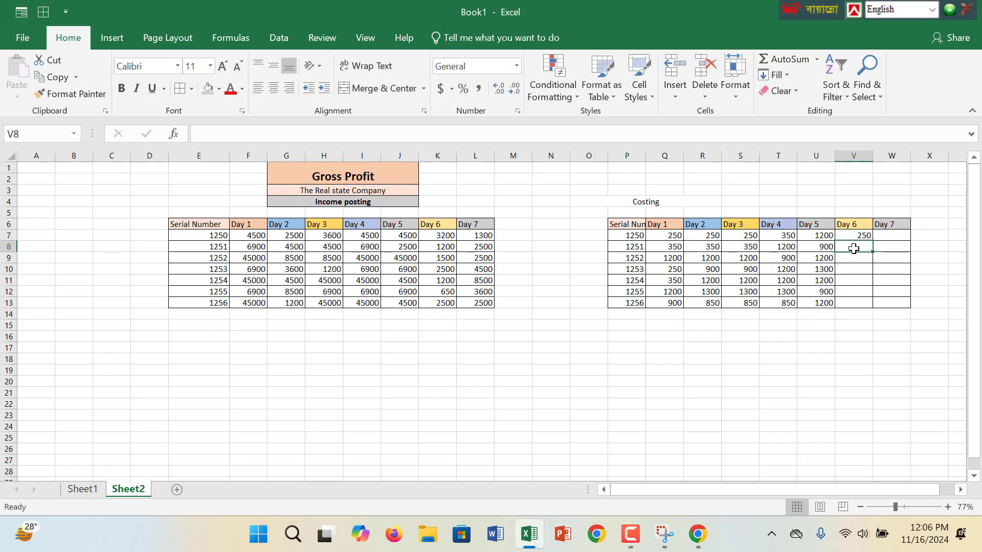
click(868, 236)
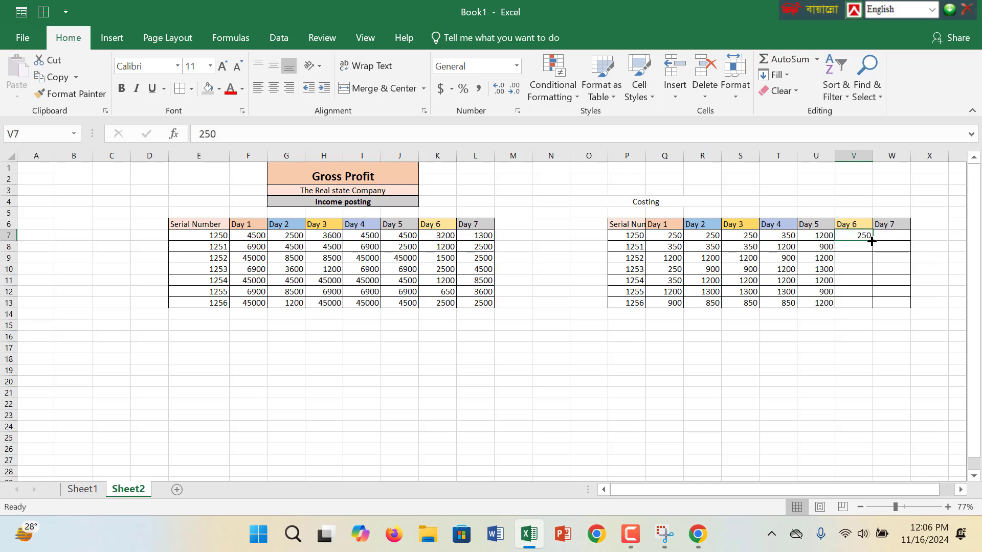
drag(872, 241, 873, 304)
Enter 350 as the first Day 7 cost in W7 and fill it down to W13
click(897, 237)
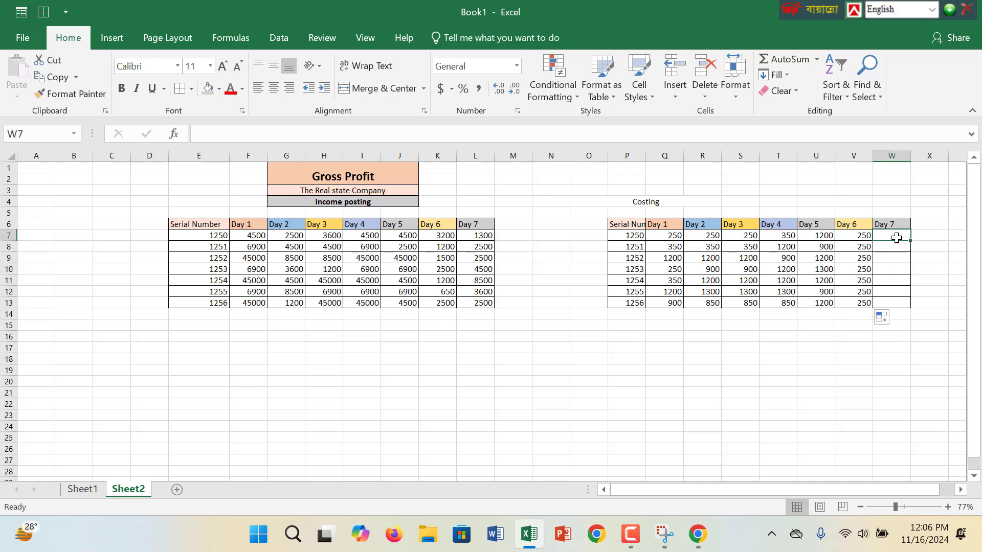
text(350)
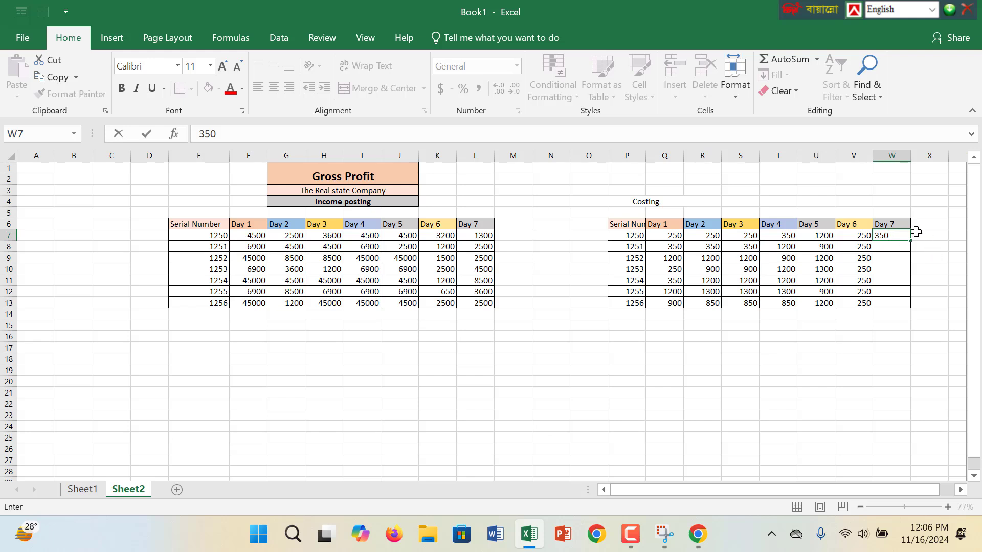
key(F2)
drag(913, 241, 913, 308)
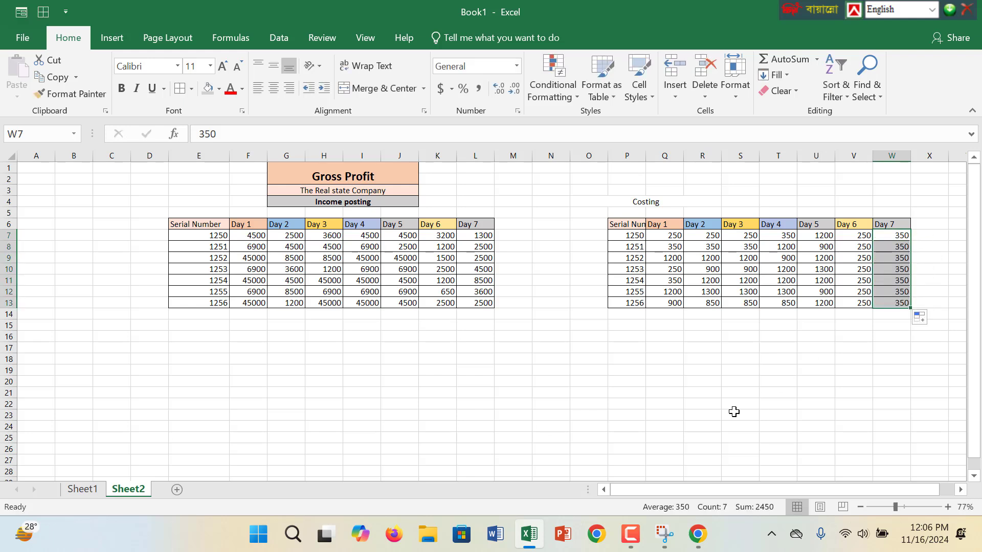
Widen column P so the costing table's Serial Number heading fits in full
click(737, 413)
click(504, 359)
click(248, 235)
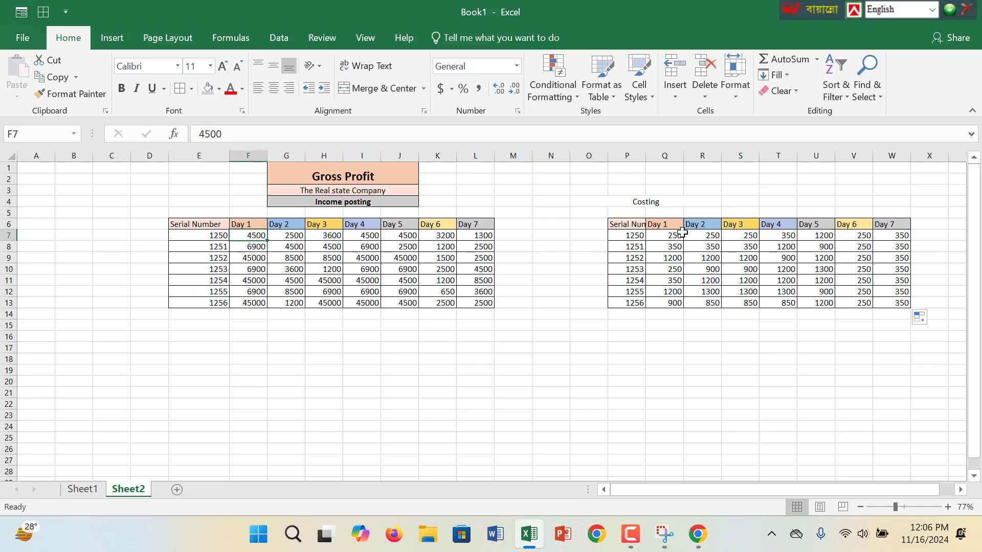
drag(644, 151, 673, 154)
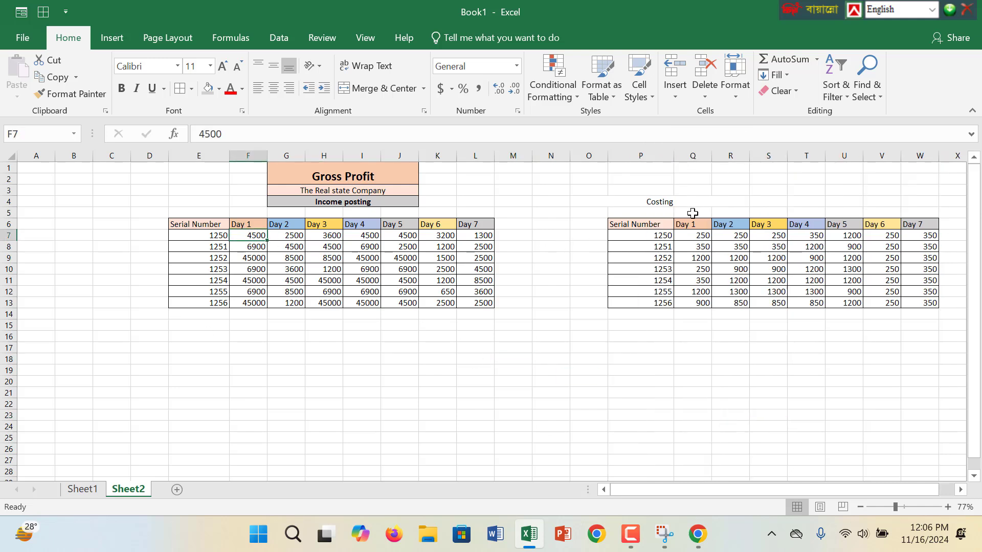
Give the merged Costing heading above the costing table a grey fill and bold text
click(695, 202)
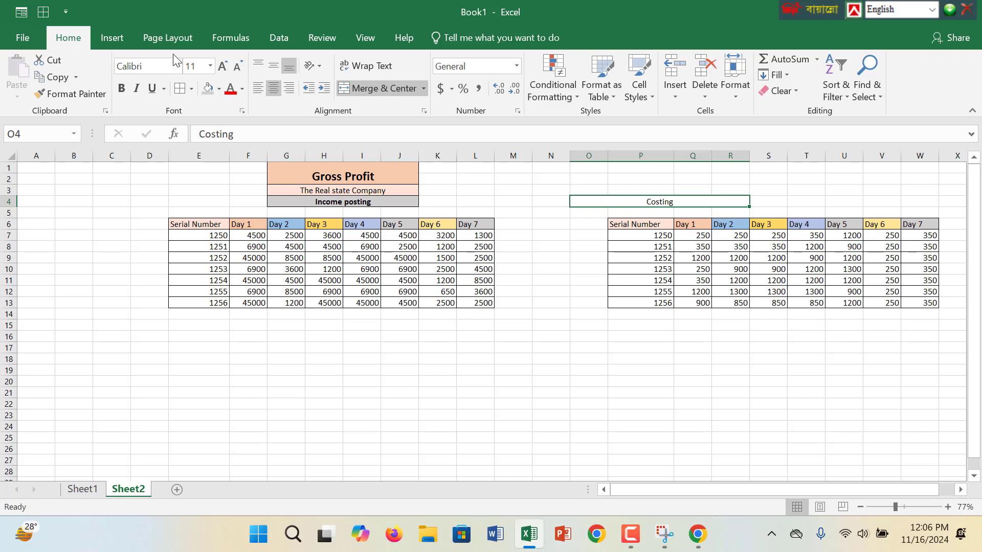
click(208, 87)
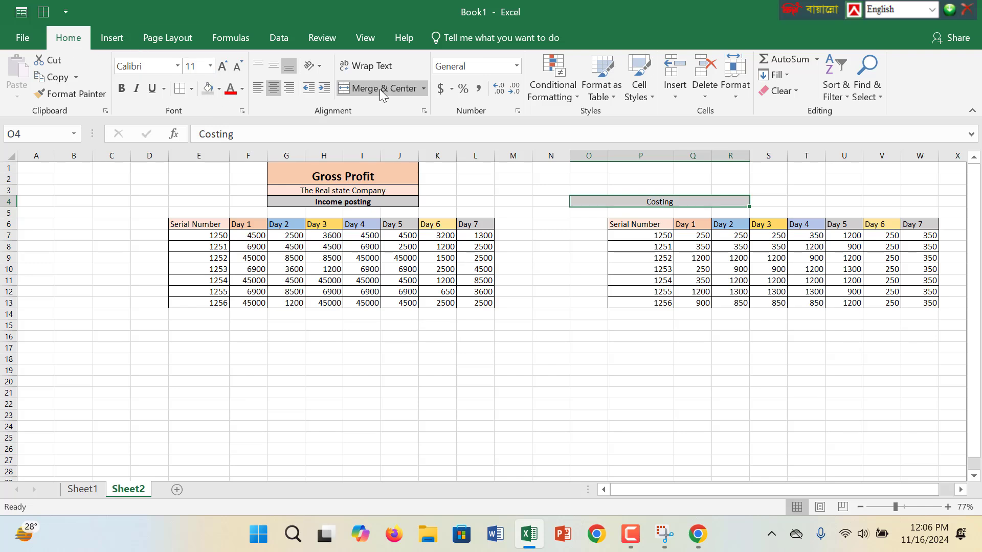
click(121, 88)
click(548, 367)
click(693, 359)
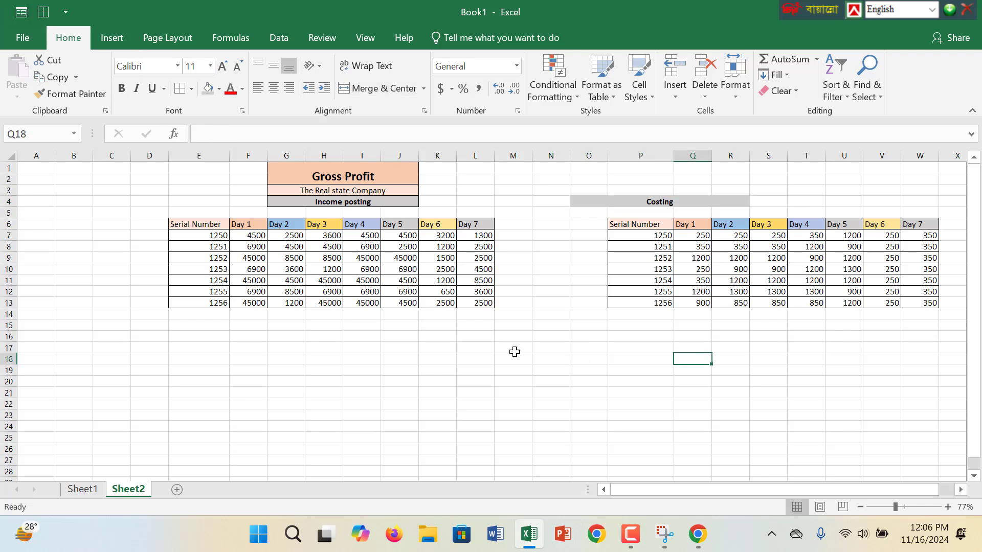
Total the Day 1 income below the table by entering =SUM(F7:F13) in F14
click(249, 315)
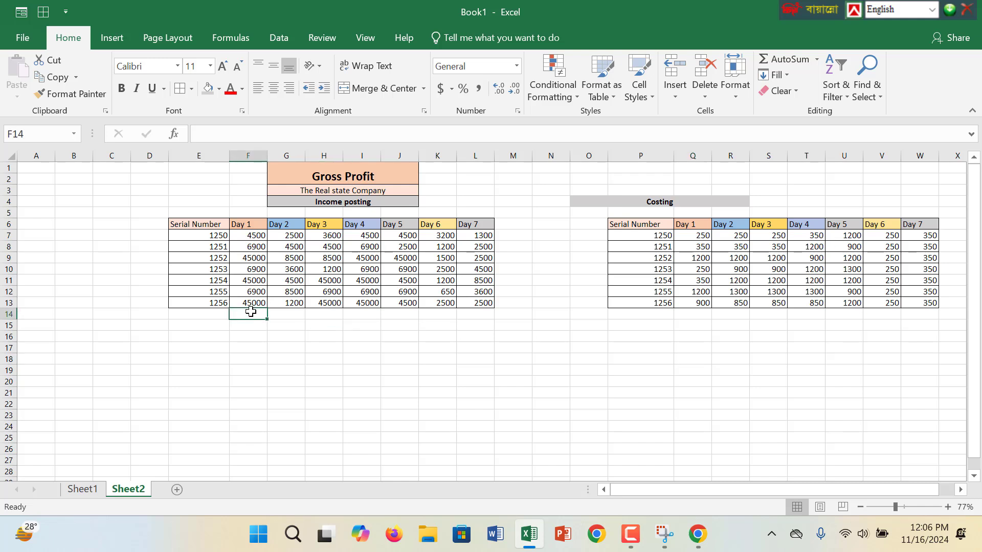
drag(251, 312, 479, 309)
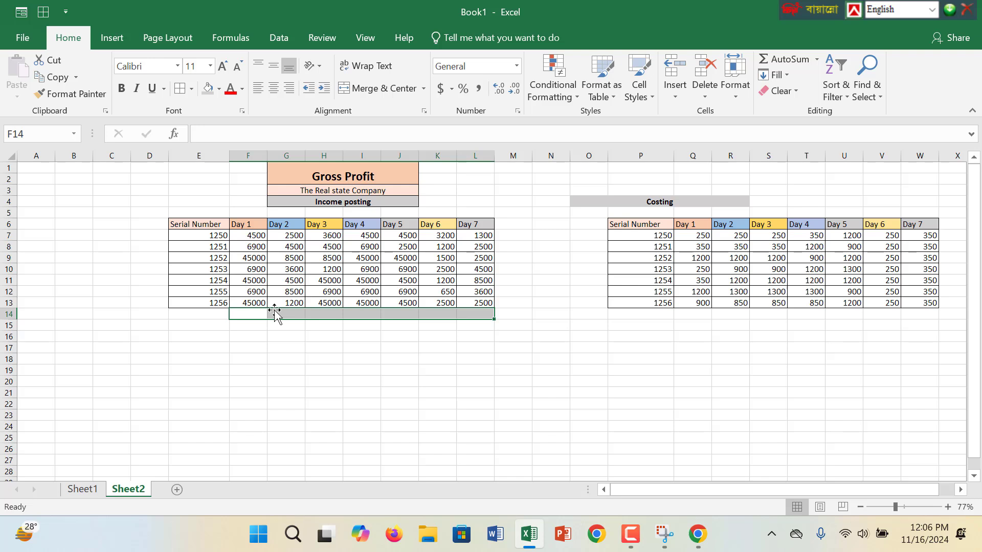
double_click(244, 314)
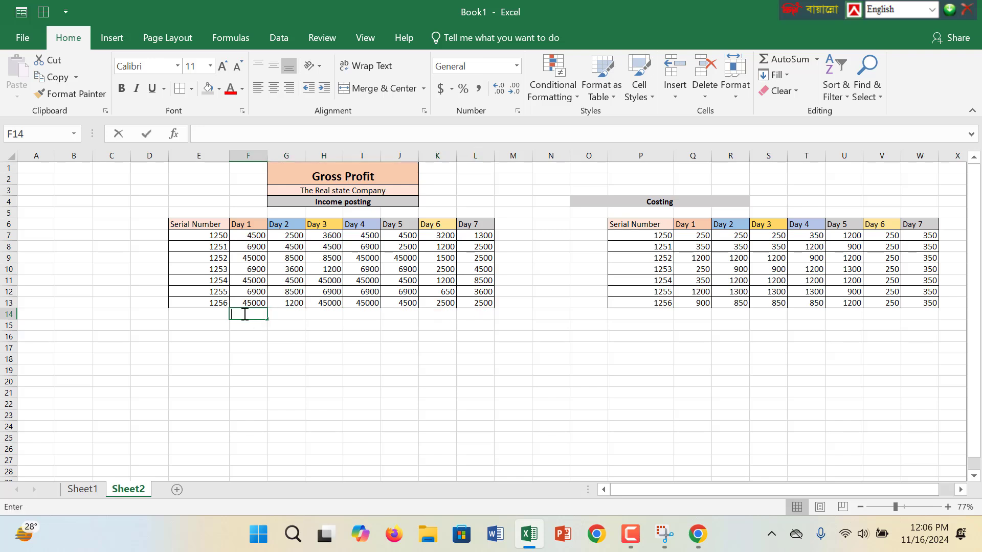
text(=s)
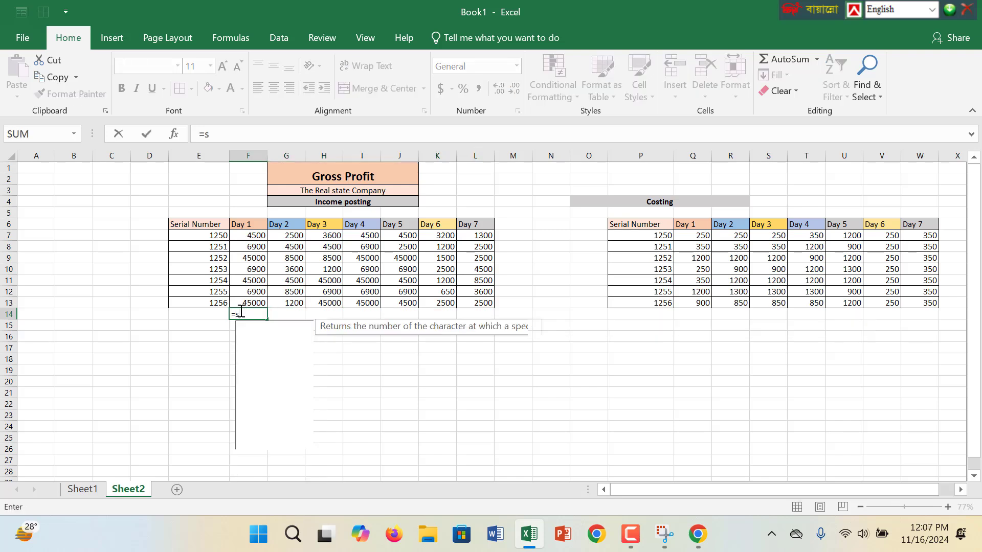
text(um()
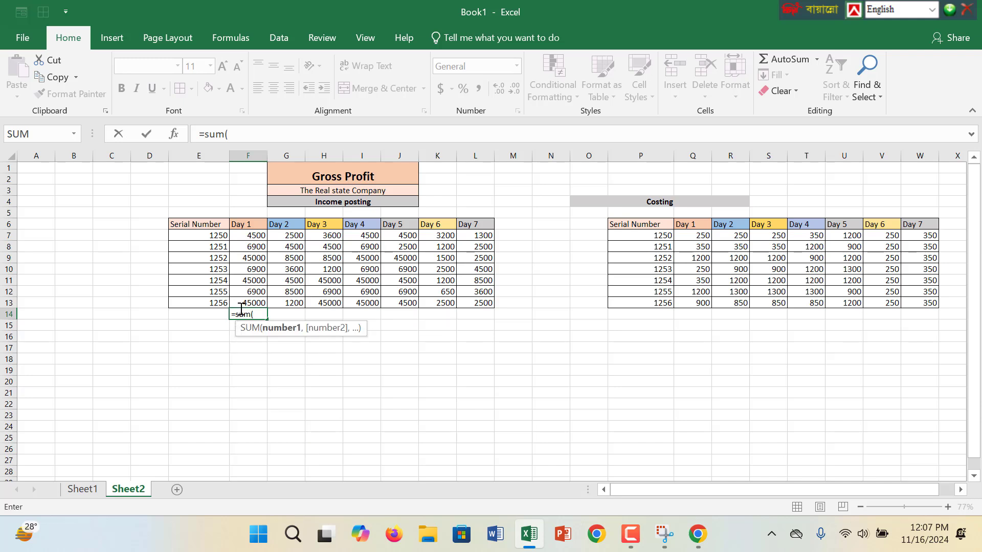
drag(255, 232, 256, 298)
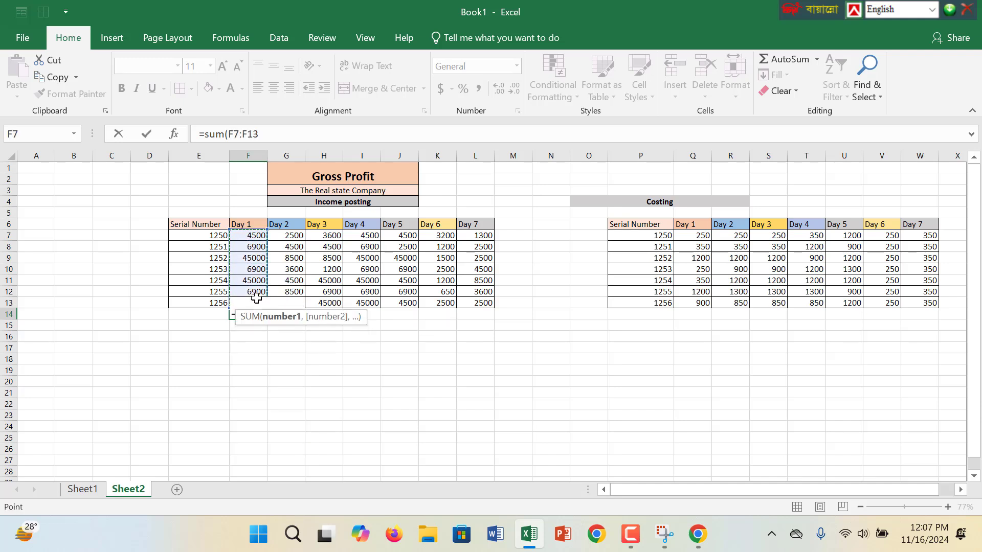
text())
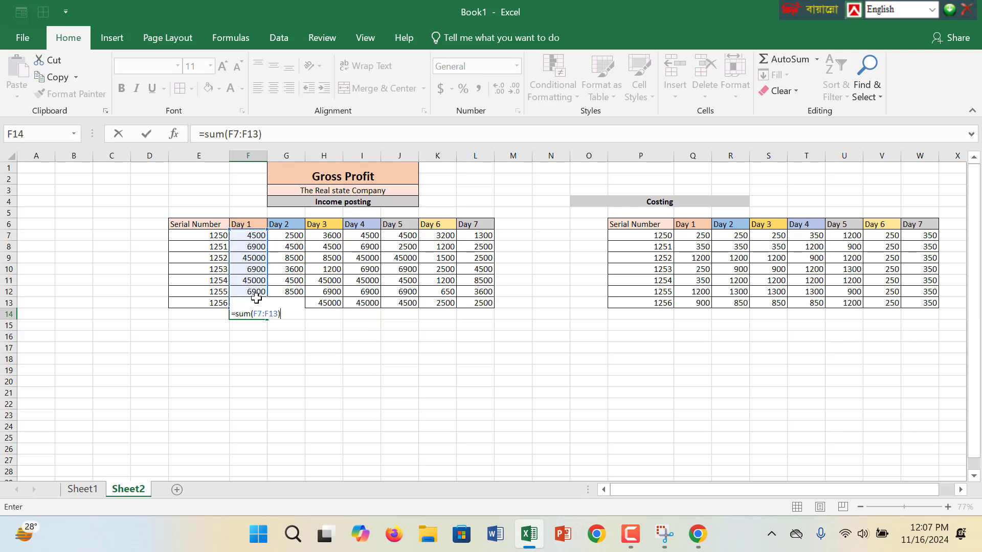
key(Return)
click(256, 314)
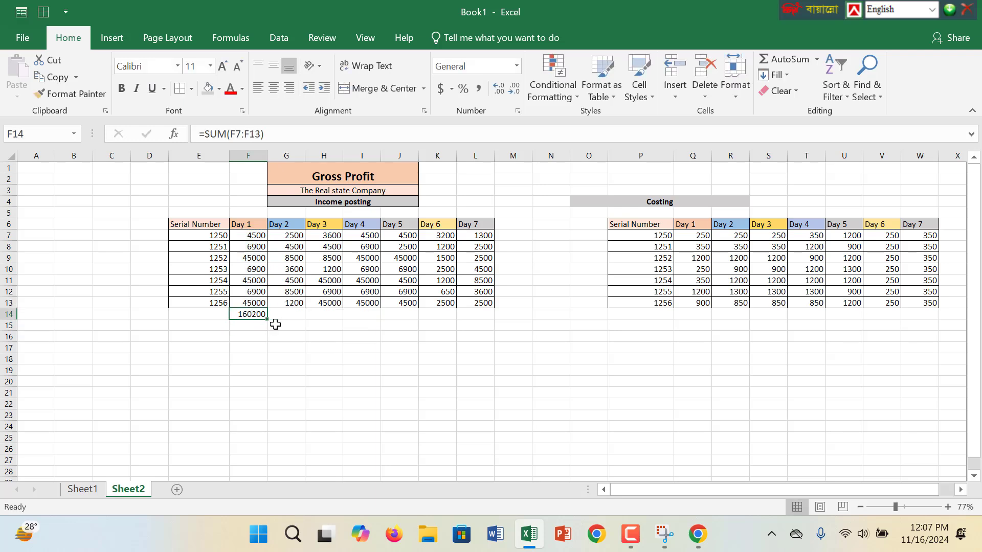
Fill the F14 total formula across row 14 to W14 and clear the zero totals in M14:O14 between the tables
drag(269, 321, 936, 307)
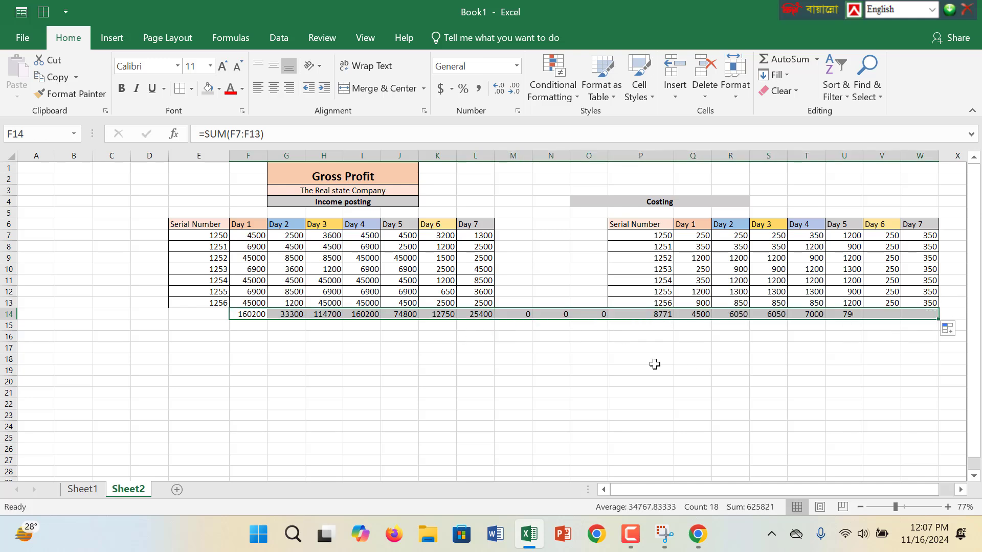
click(588, 314)
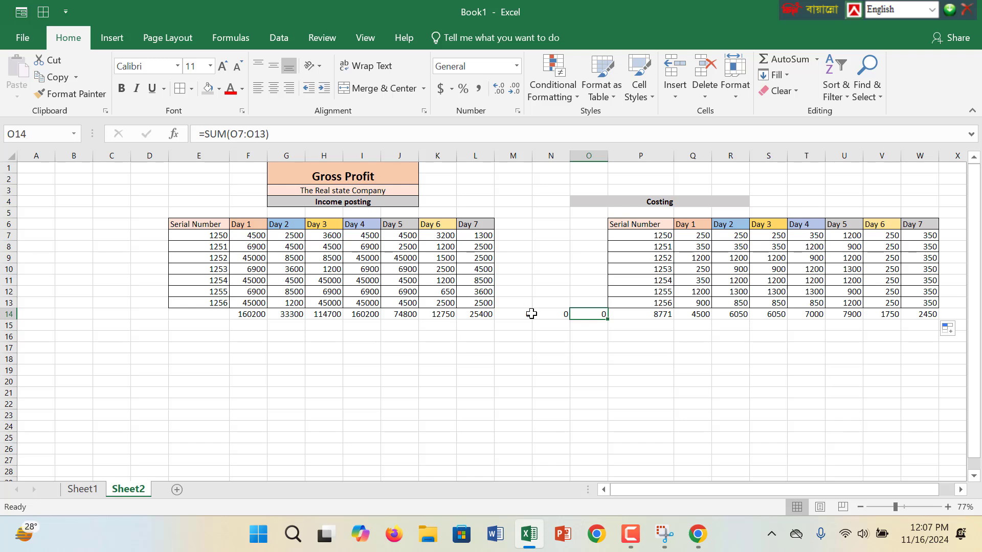
drag(527, 314, 565, 314)
right_click(565, 314)
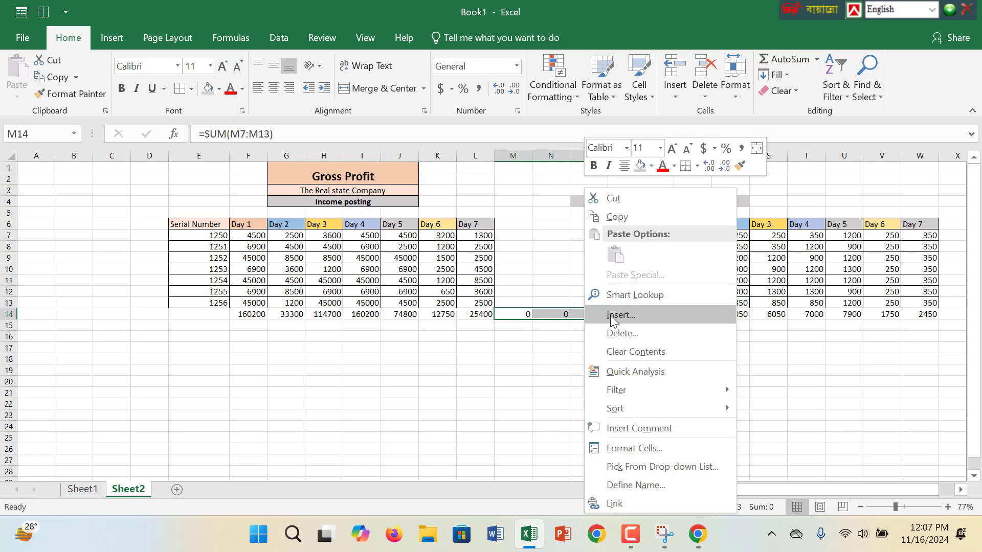
click(622, 353)
click(640, 369)
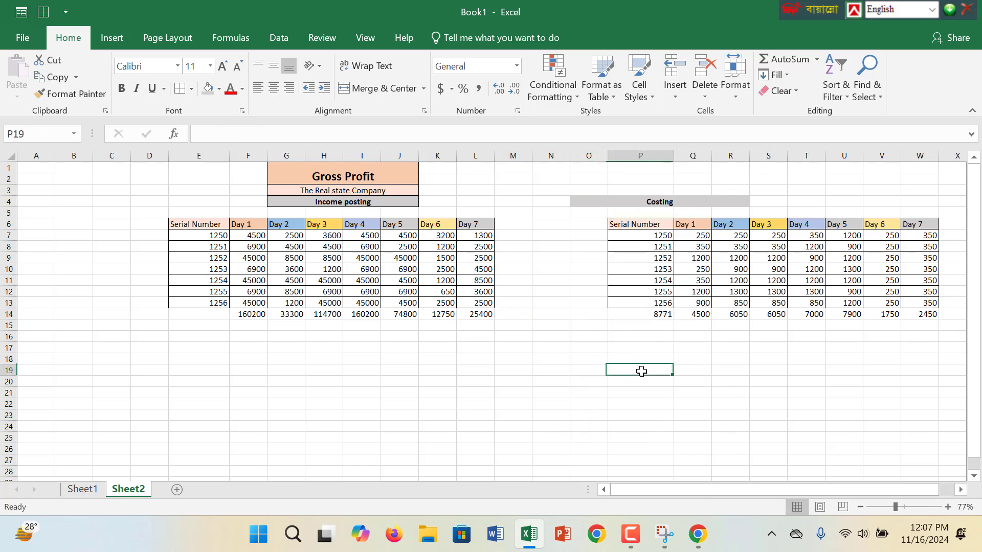
click(237, 314)
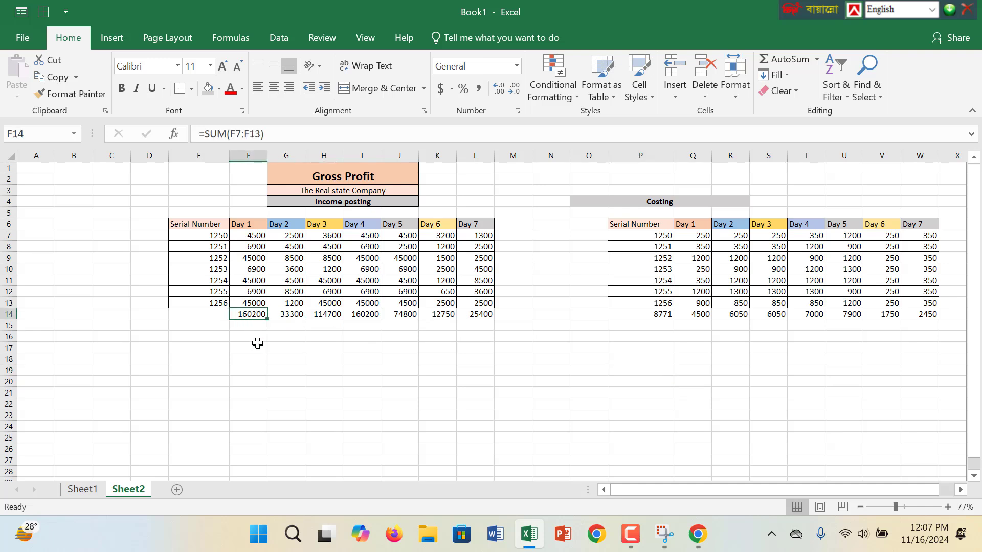
click(343, 357)
click(377, 346)
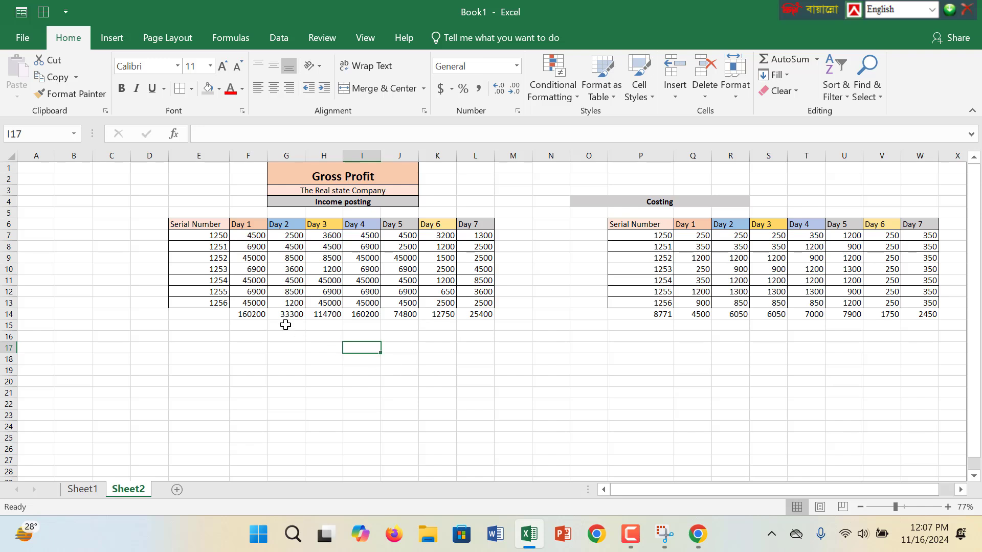
click(262, 234)
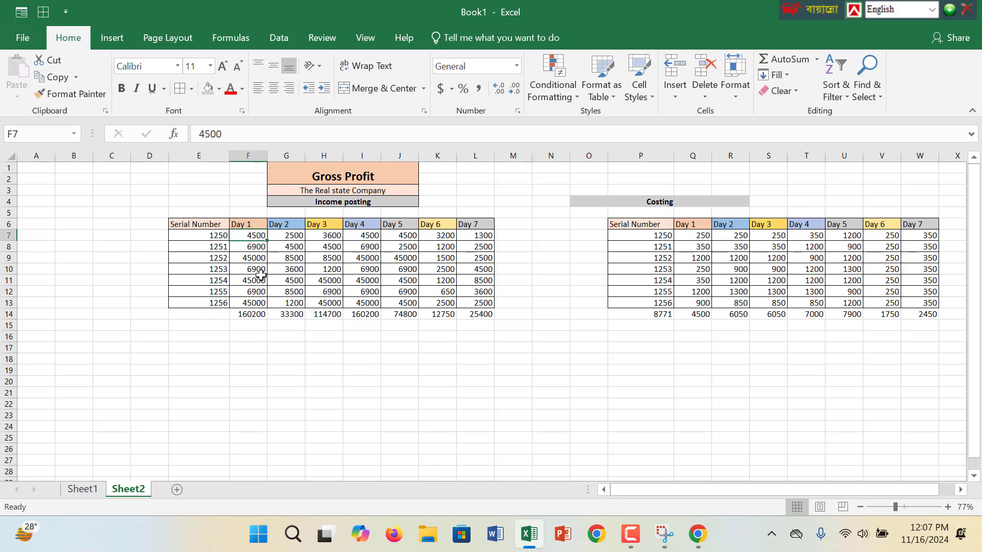
drag(246, 313, 473, 314)
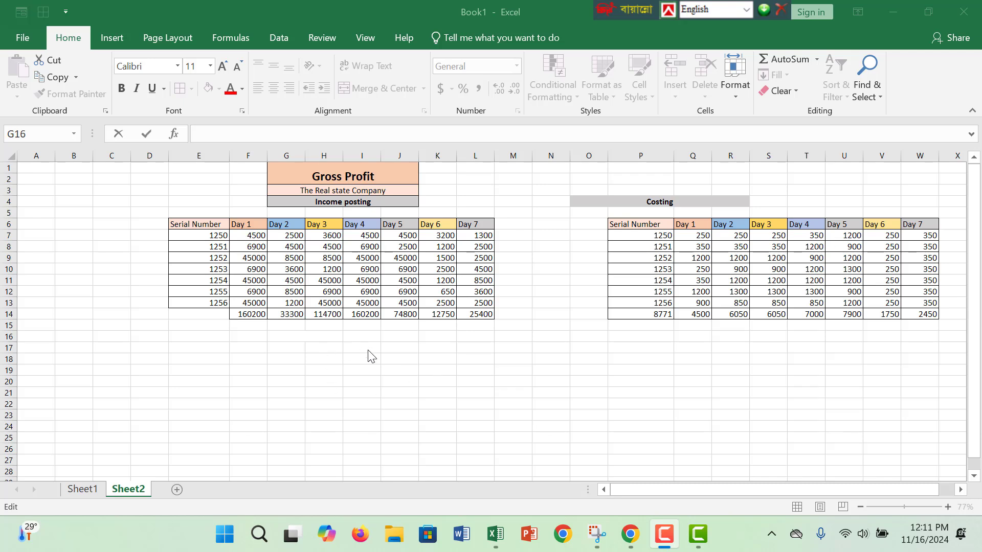
key(F2)
click(357, 367)
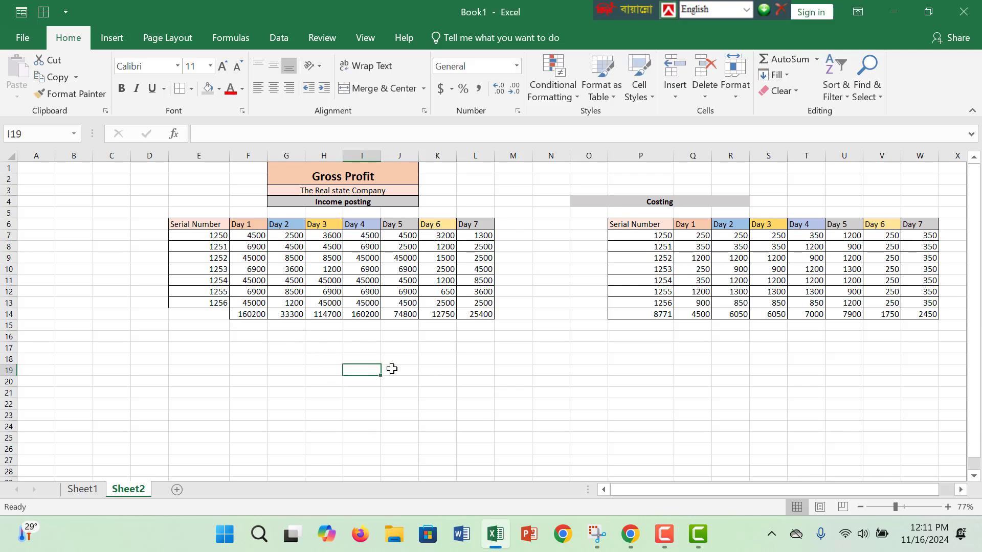
drag(392, 369, 645, 370)
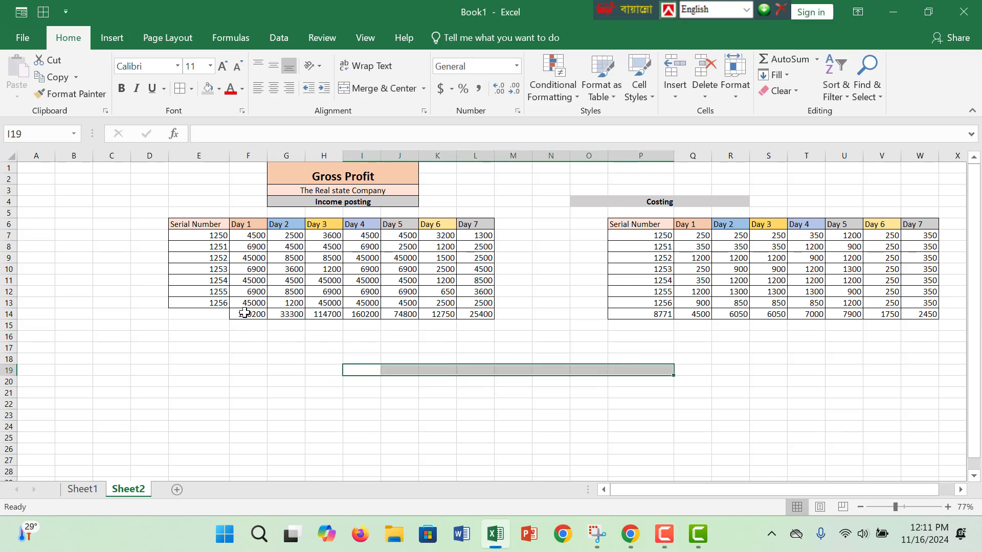
Copy the daily income totals in F14:L14 and paste them into row 17 starting at K17
drag(245, 313, 460, 313)
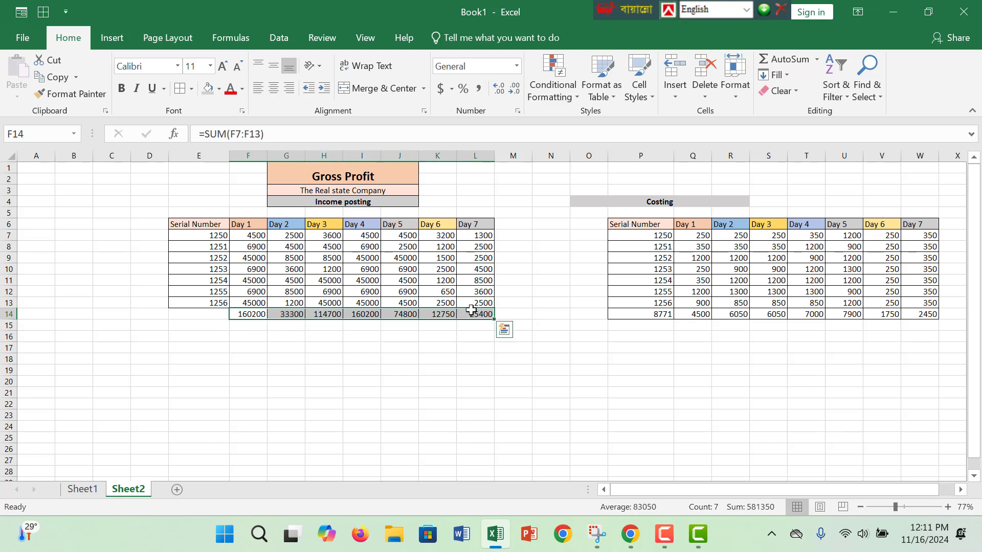
key(ctrl+c)
click(432, 380)
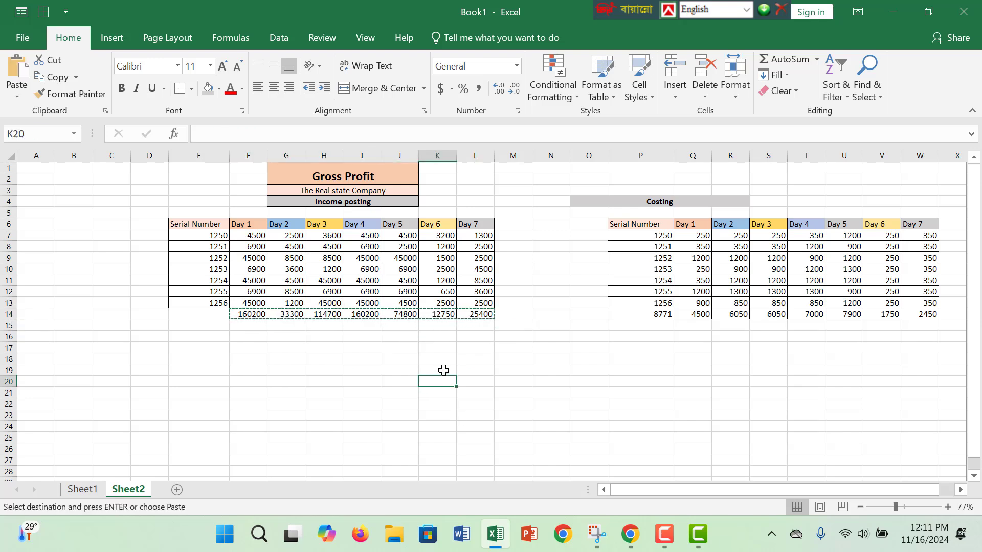
click(449, 357)
click(440, 348)
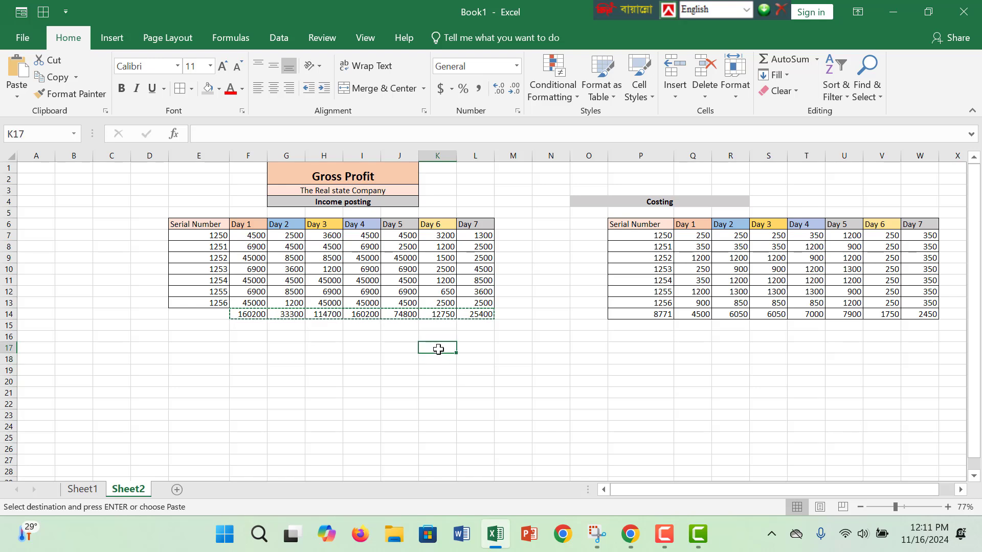
key(ctrl+v)
click(501, 372)
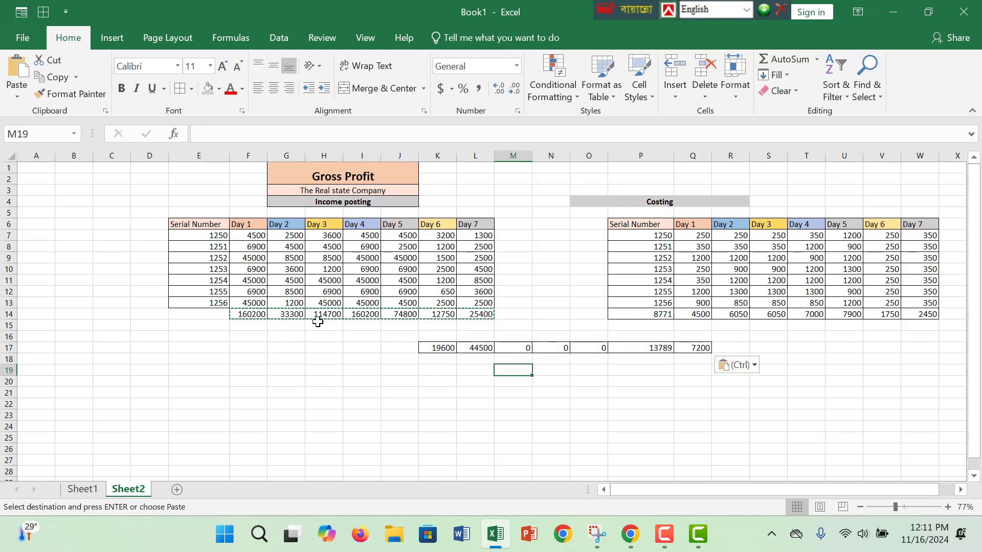
drag(249, 314, 465, 317)
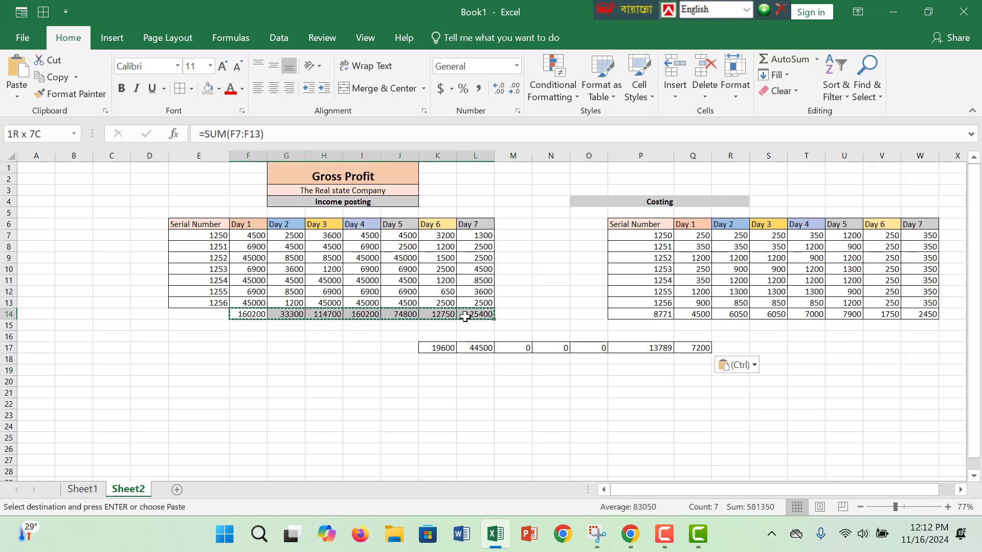
click(444, 348)
key(ctrl+v)
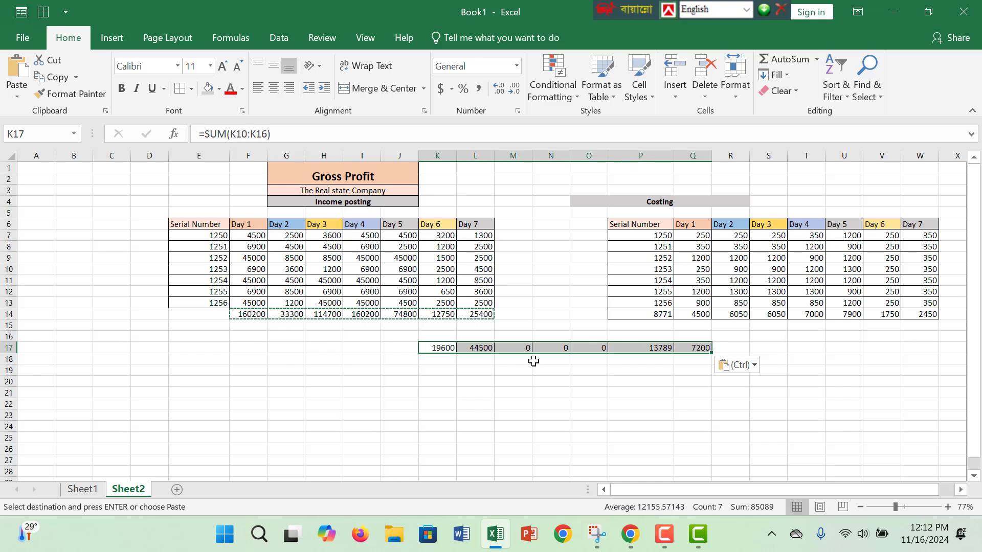
Undo the paste of income totals in row 17 and clear the subtraction formula from G16
click(585, 348)
drag(448, 350, 692, 348)
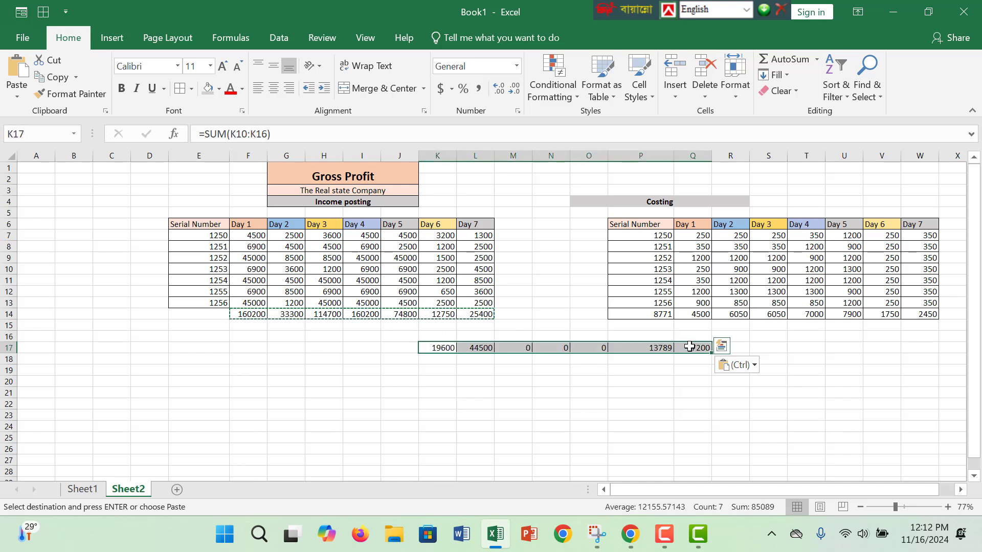
key(Escape)
key(Escape)
key(ctrl+z)
key(ctrl+z)
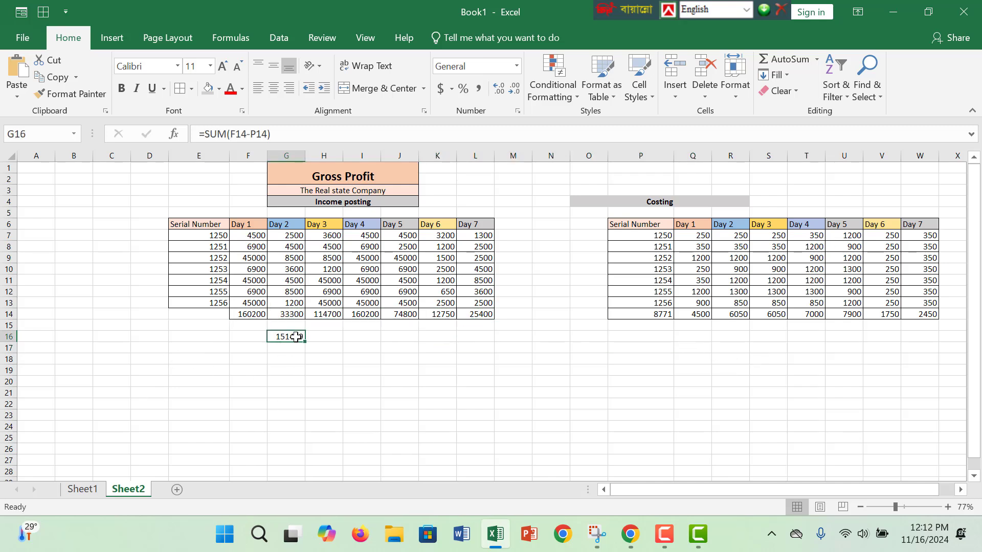
key(BackSpace)
click(234, 426)
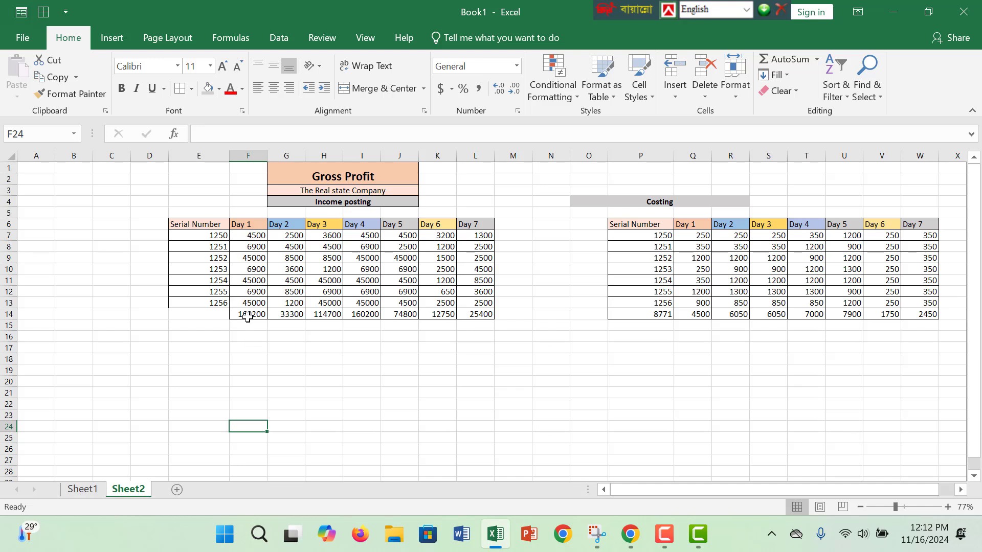
Copy the daily income totals in F14:L14 and paste them into row 16 starting at F16
drag(248, 314, 482, 310)
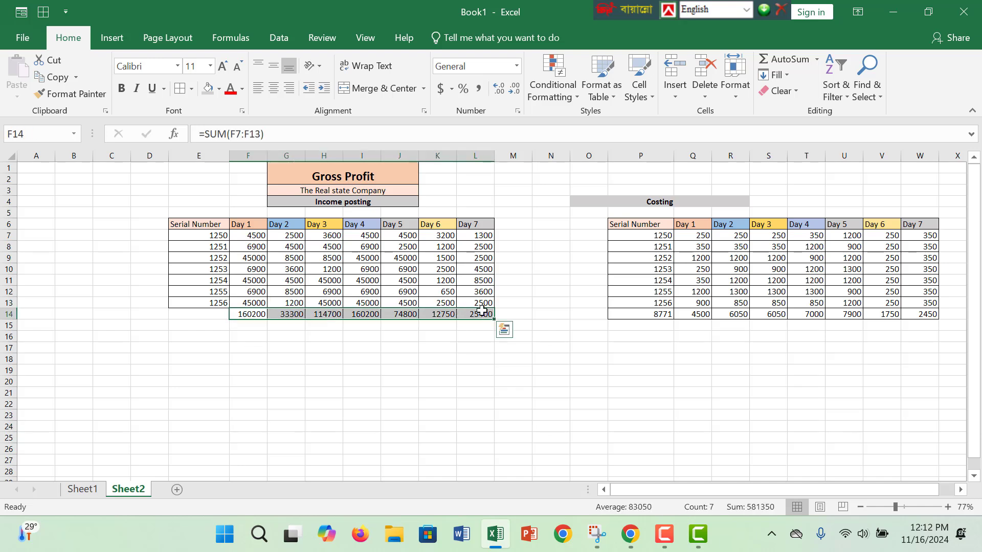
key(ctrl+c)
click(255, 334)
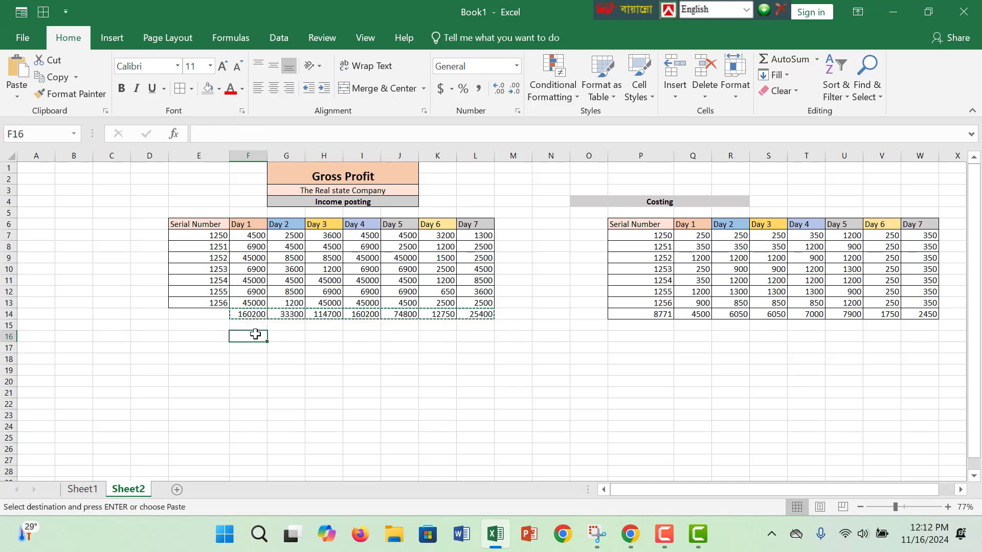
key(ctrl+v)
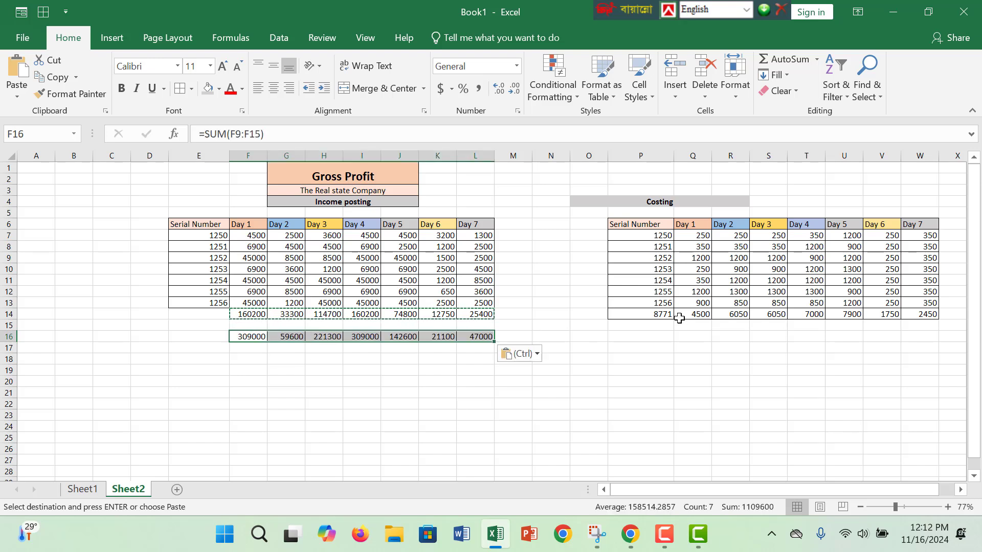
Copy the costing totals in P14:W14 and paste them into row 17 starting at F17
click(251, 352)
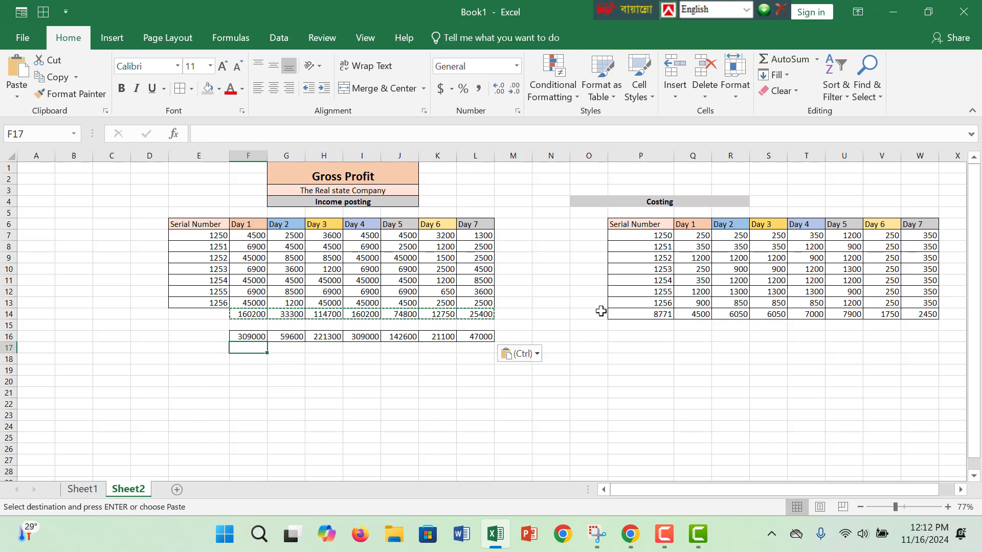
drag(632, 314, 926, 310)
key(ctrl+c)
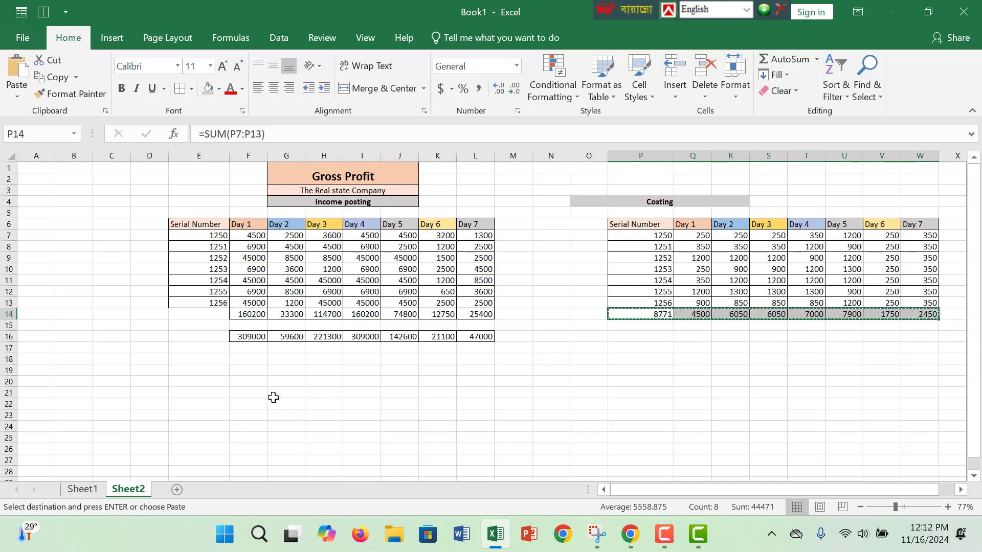
click(254, 349)
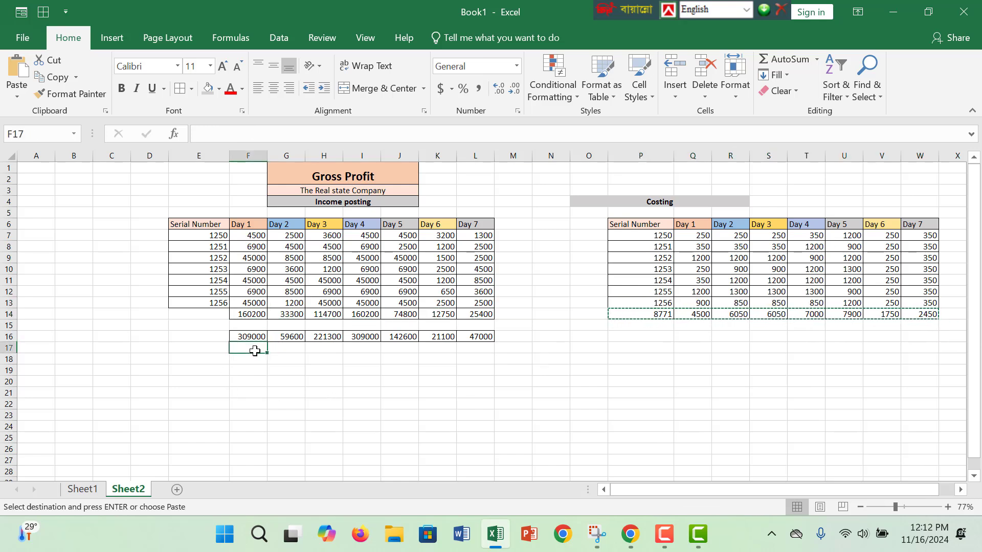
key(ctrl+v)
click(271, 381)
Clear the surplus total in M17 and remove that cell's borders
click(519, 348)
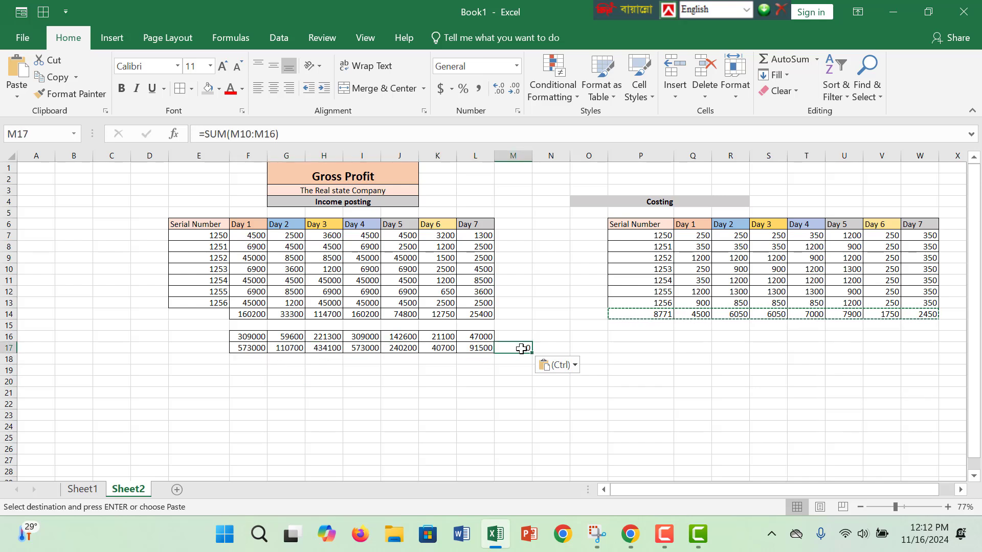
key(BackSpace)
click(321, 446)
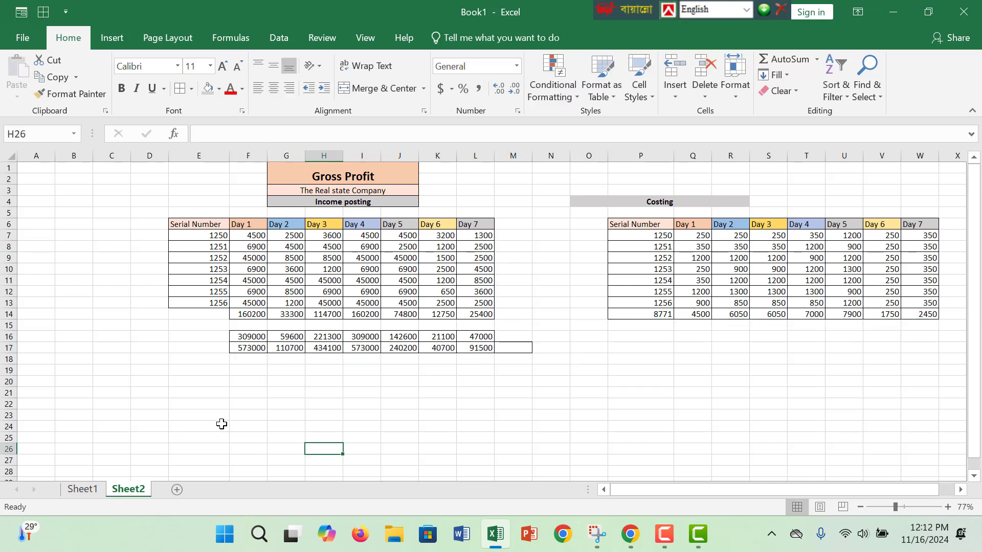
click(521, 347)
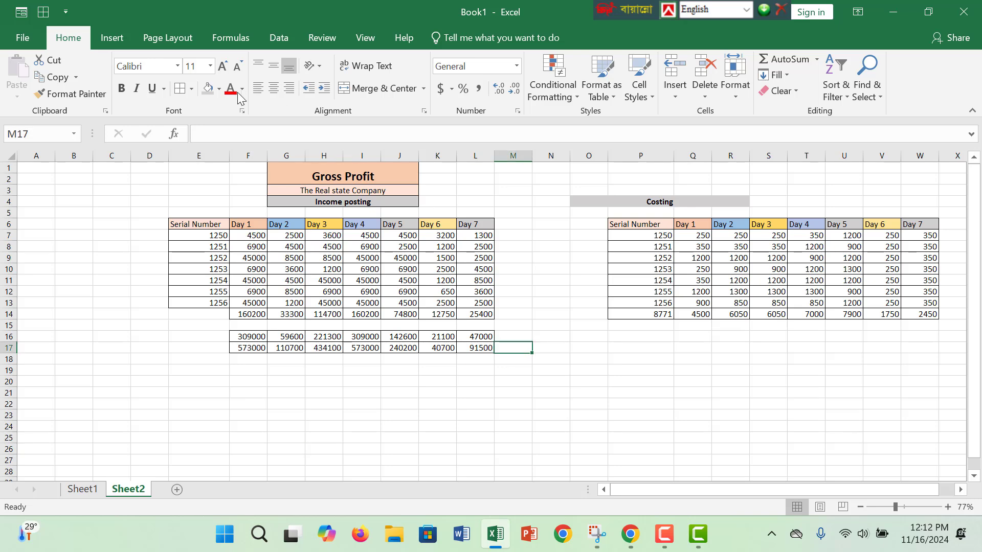
click(193, 89)
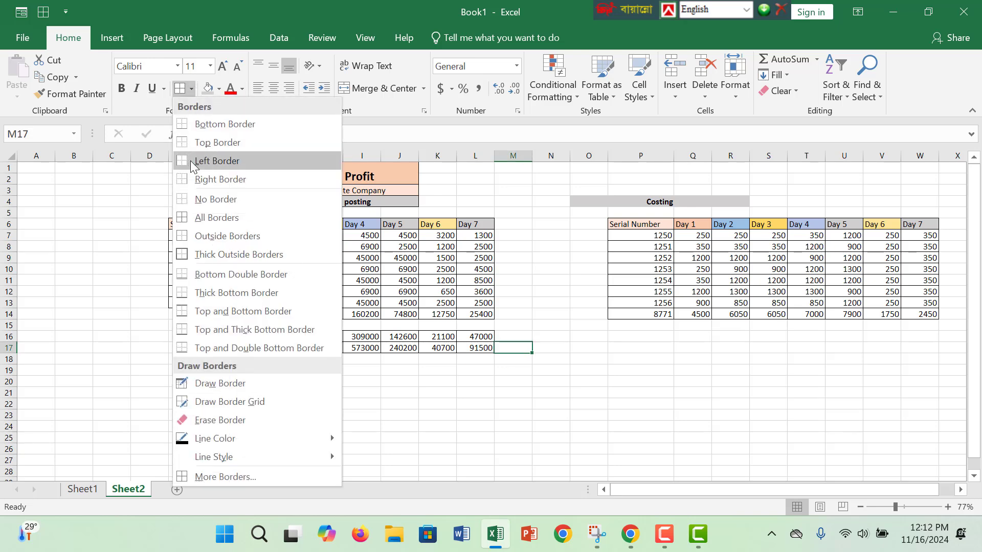
click(209, 200)
click(402, 384)
click(246, 359)
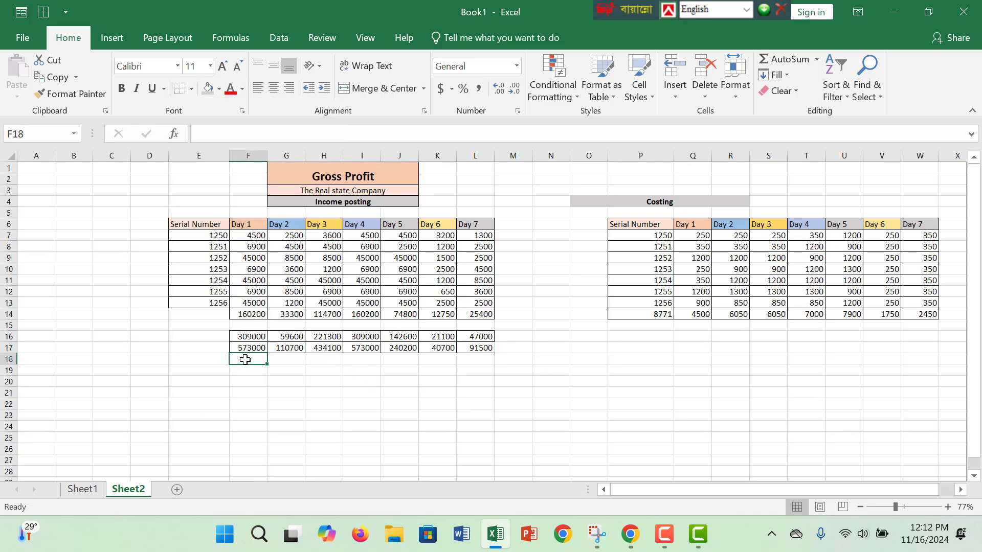
text(=)
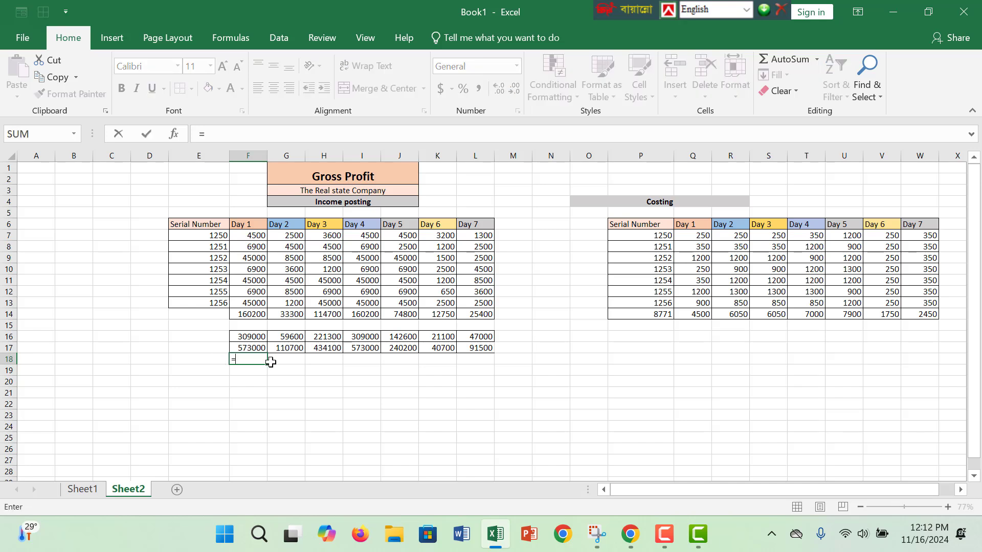
click(256, 336)
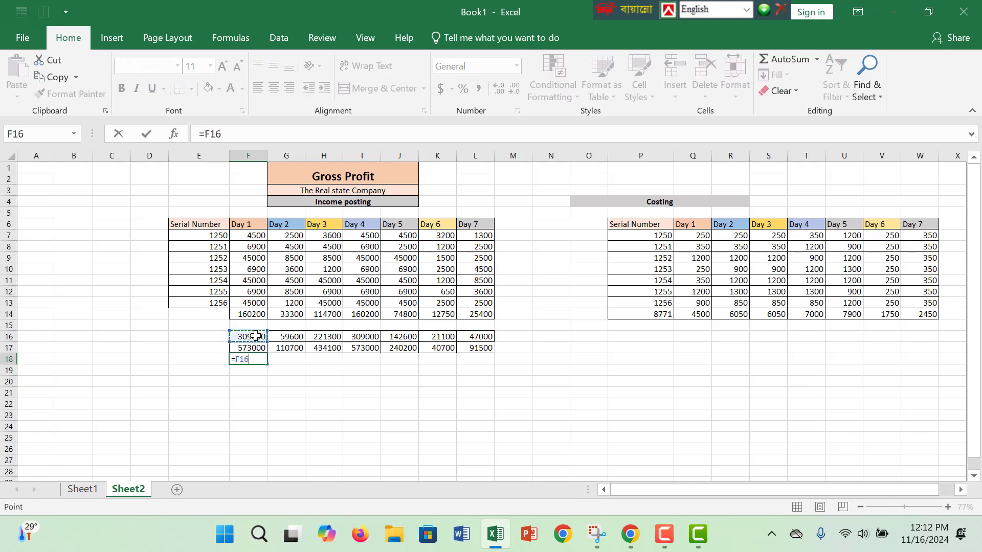
text(-)
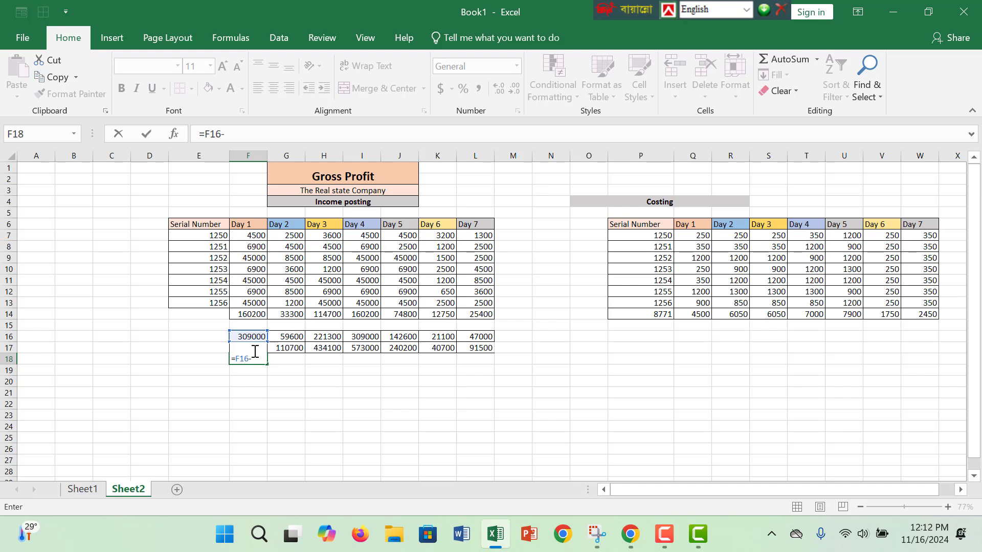
click(295, 350)
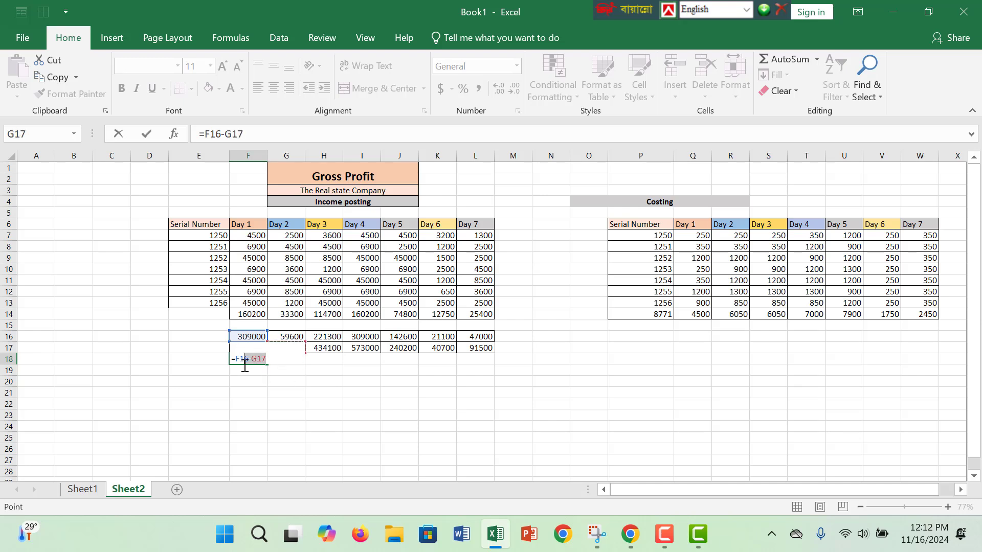
key(BackSpace)
key(BackSpace)
key(BackSpace)
key(BackSpace)
key(BackSpace)
key(BackSpace)
key(BackSpace)
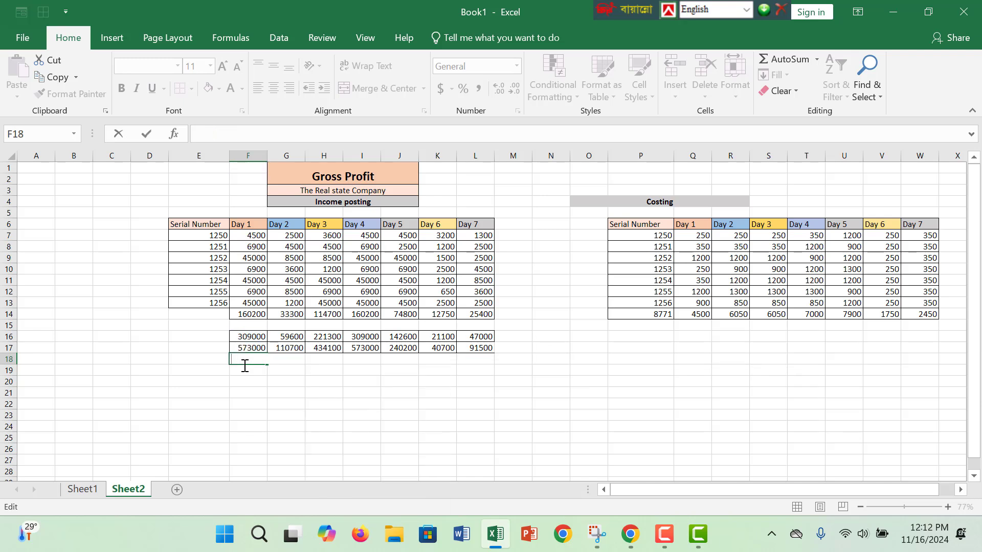
Enter the formula =F16-F17 in F18 to subtract the Day 1 row 17 amount from the row 16 amount
text(=)
click(247, 334)
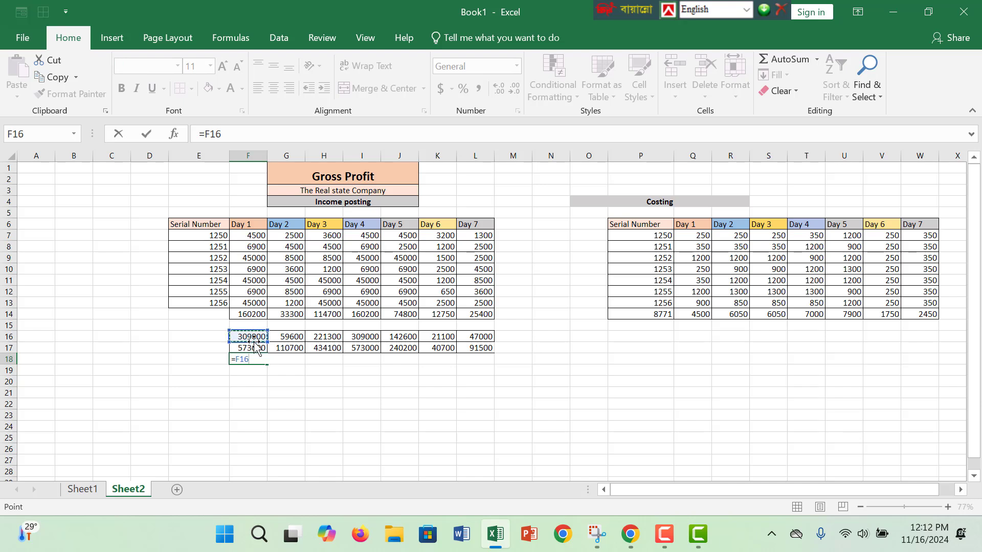
text(-)
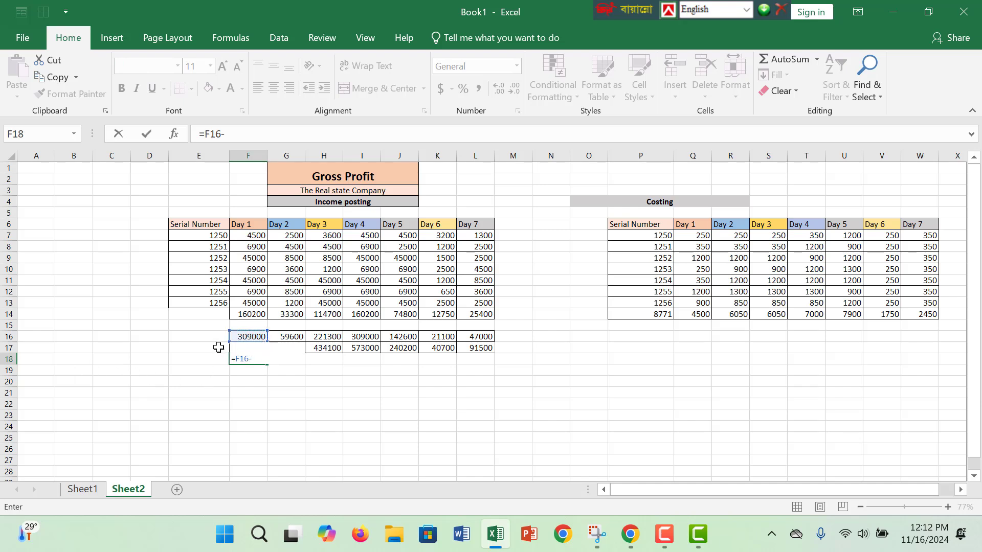
click(250, 360)
text(F)
text(17)
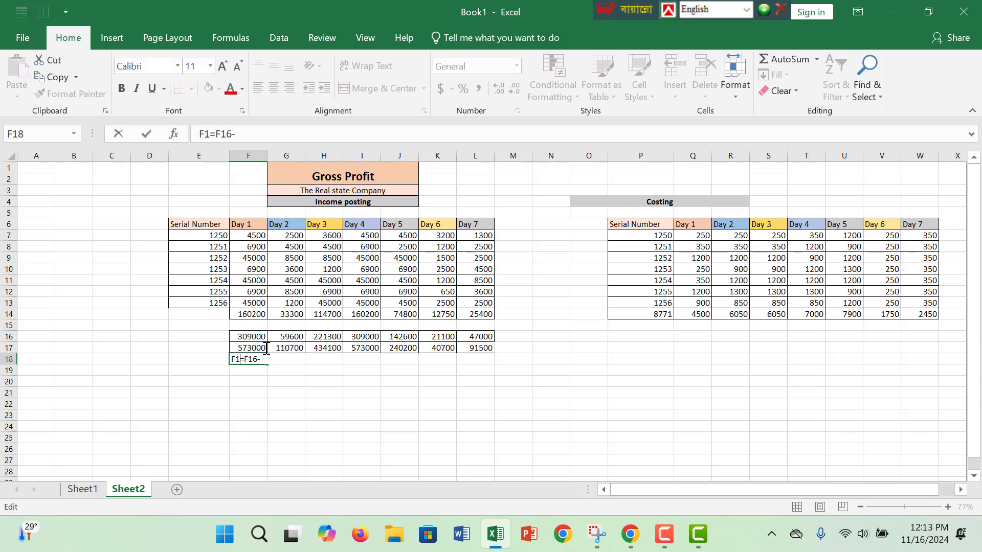
key(BackSpace)
key(BackSpace)
key(BackSpace)
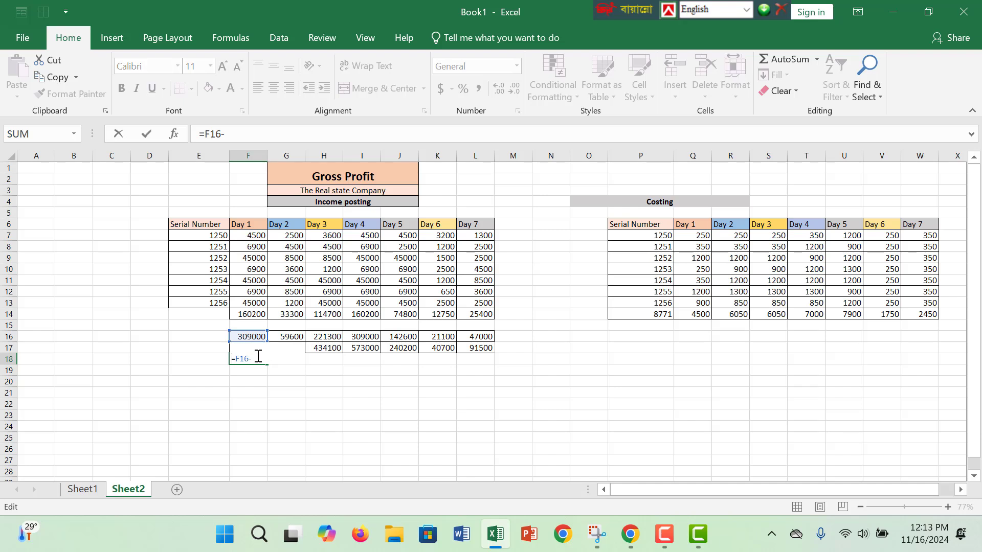
text(F)
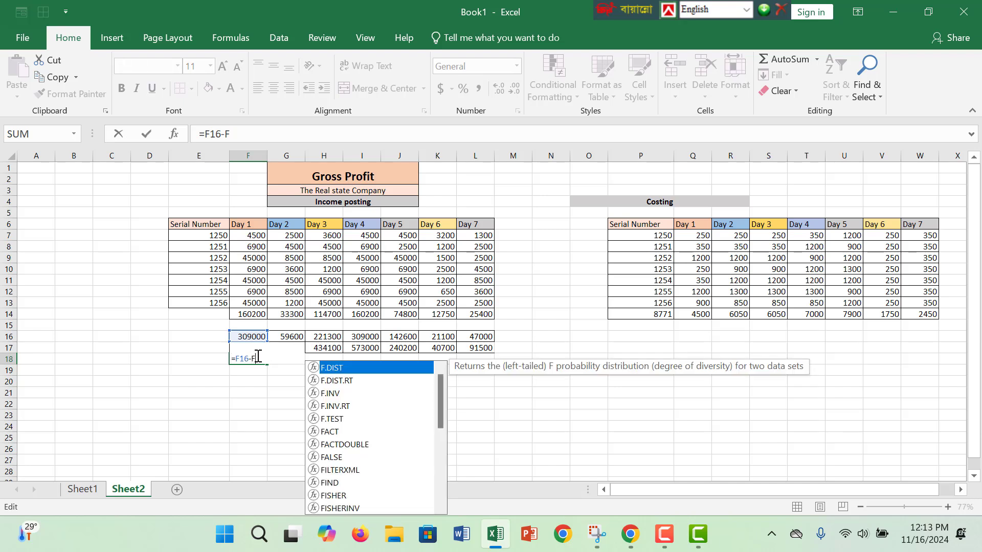
text(17)
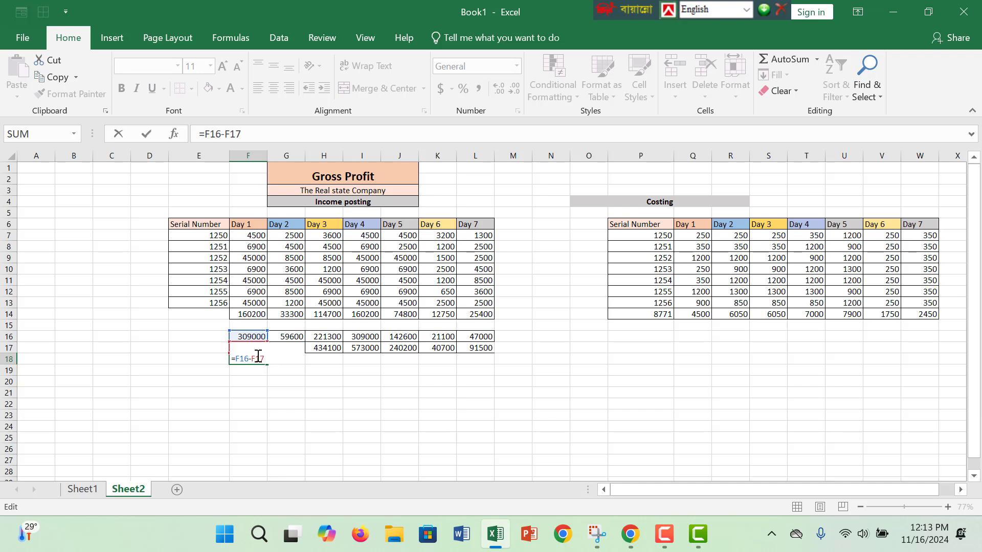
key(Return)
Fill the F18 subtraction formula across row 18 to L18
click(260, 358)
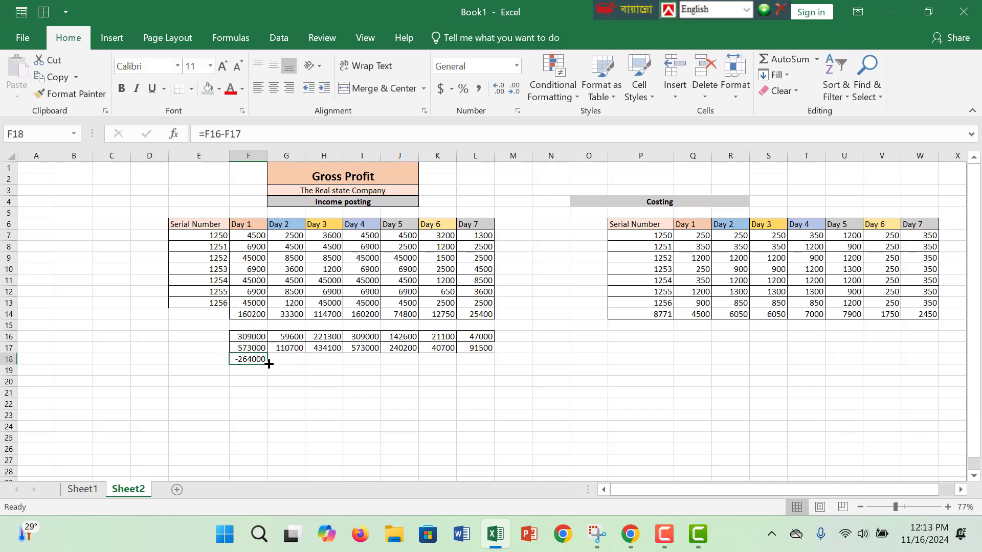
drag(269, 364, 486, 360)
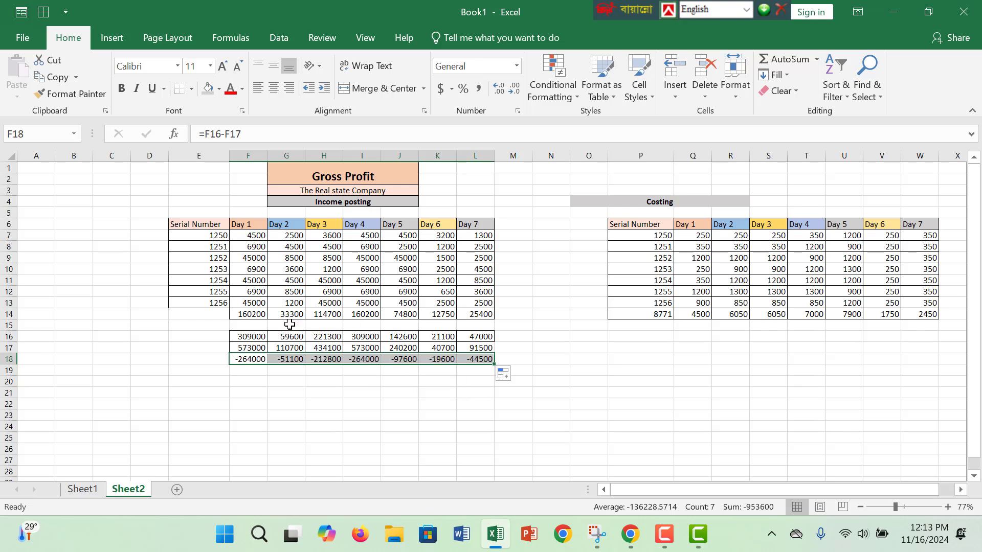
click(437, 446)
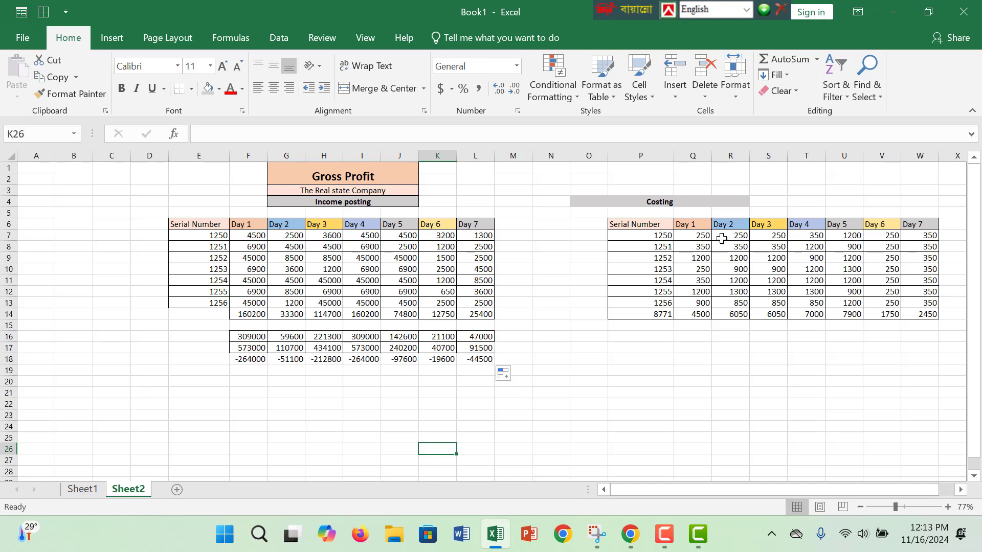
click(357, 201)
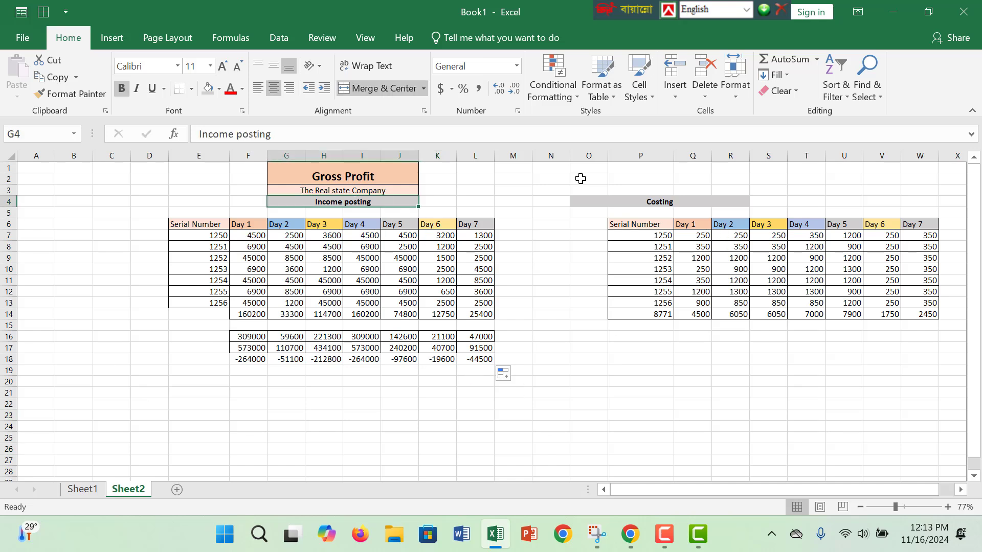
click(712, 200)
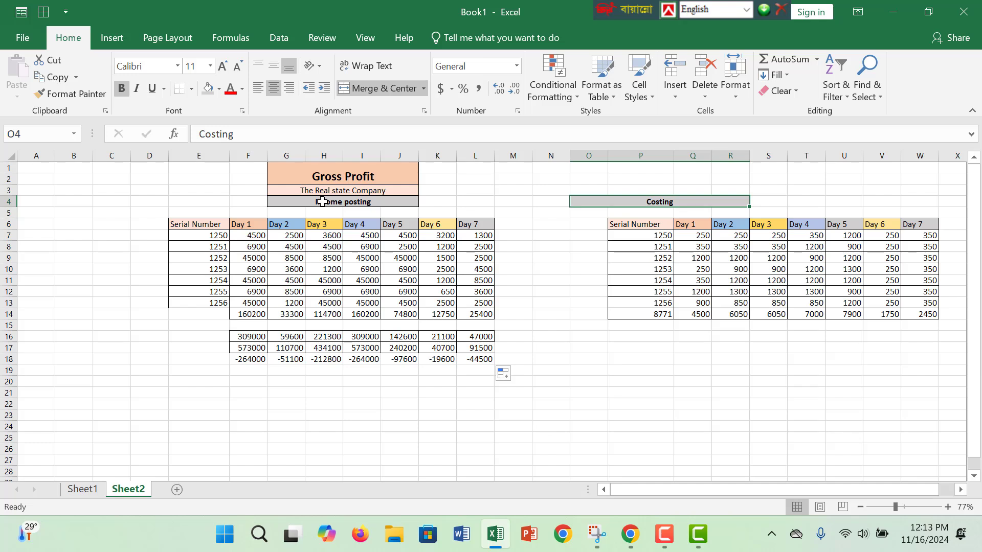
click(407, 201)
click(667, 201)
click(313, 305)
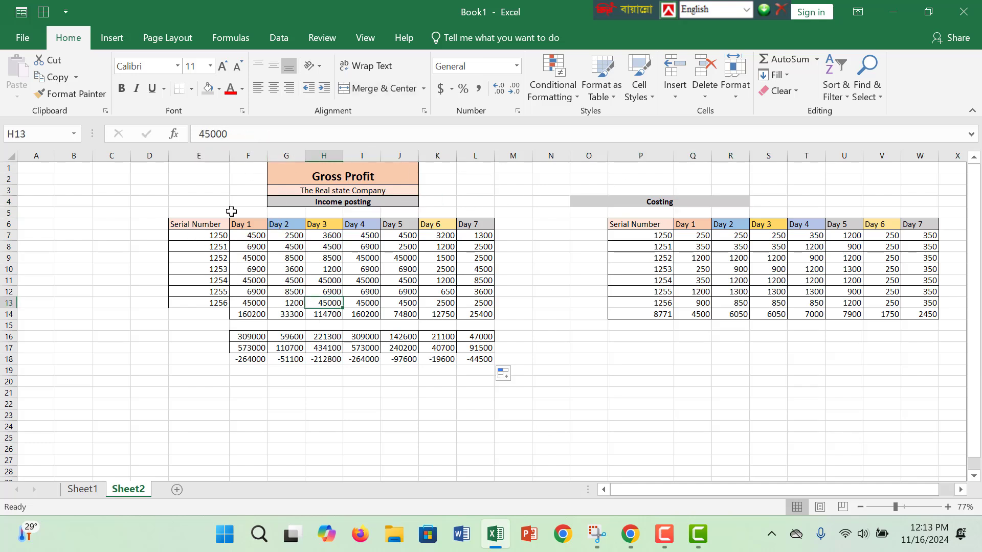